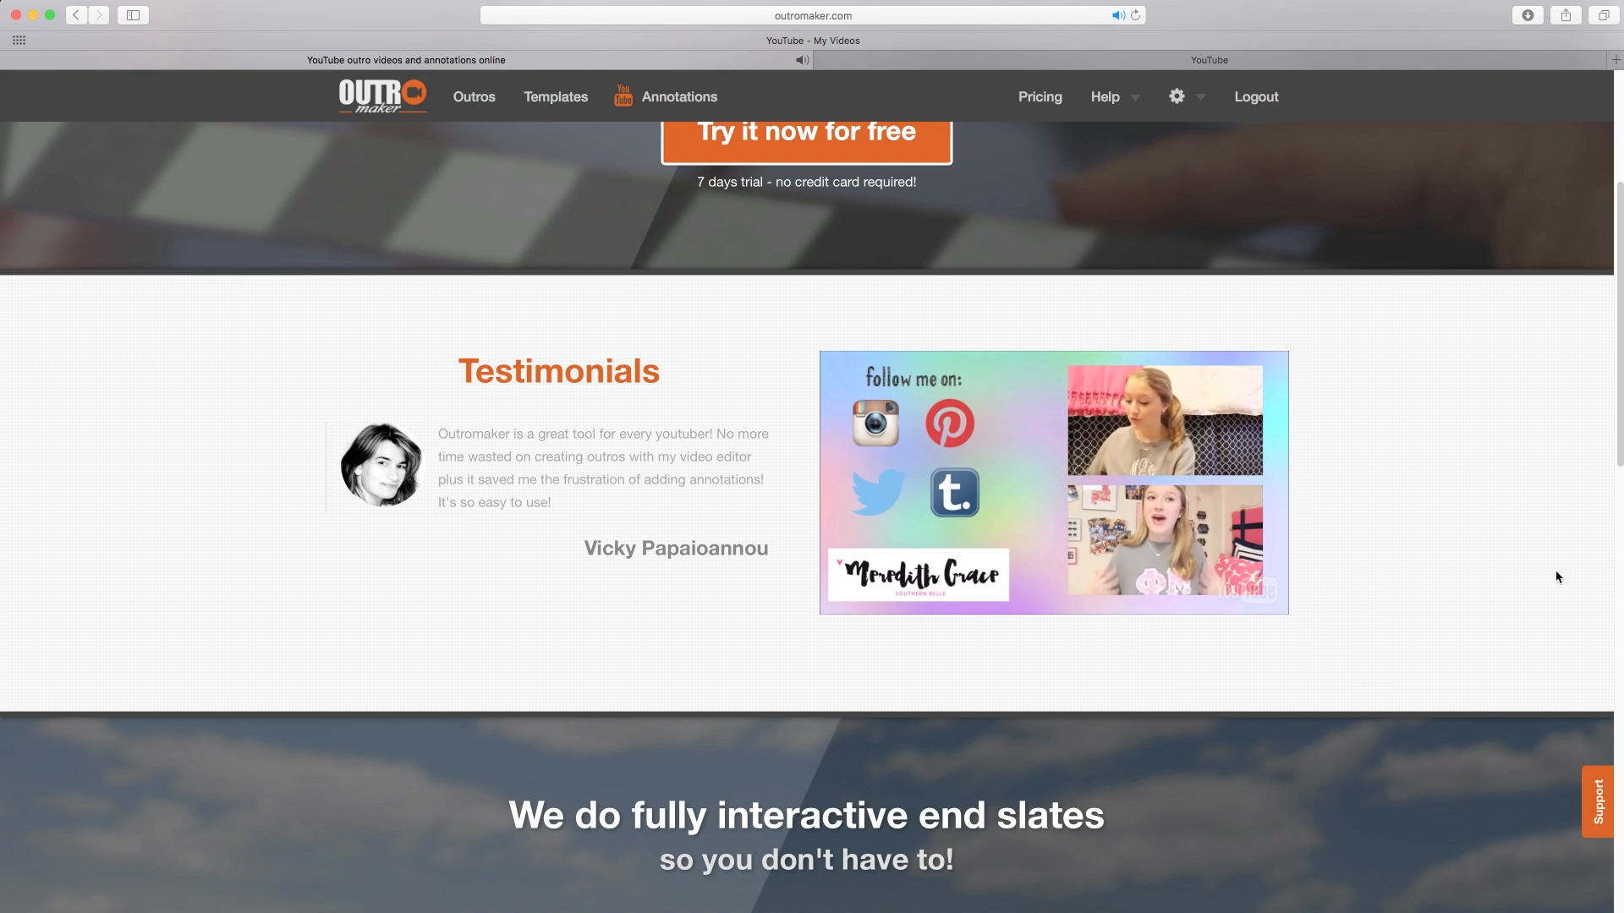
- Start a new outro and open the stock collection in the template browser
scroll(1403, 592, "up", 3)
scroll(1403, 592, "up", 3)
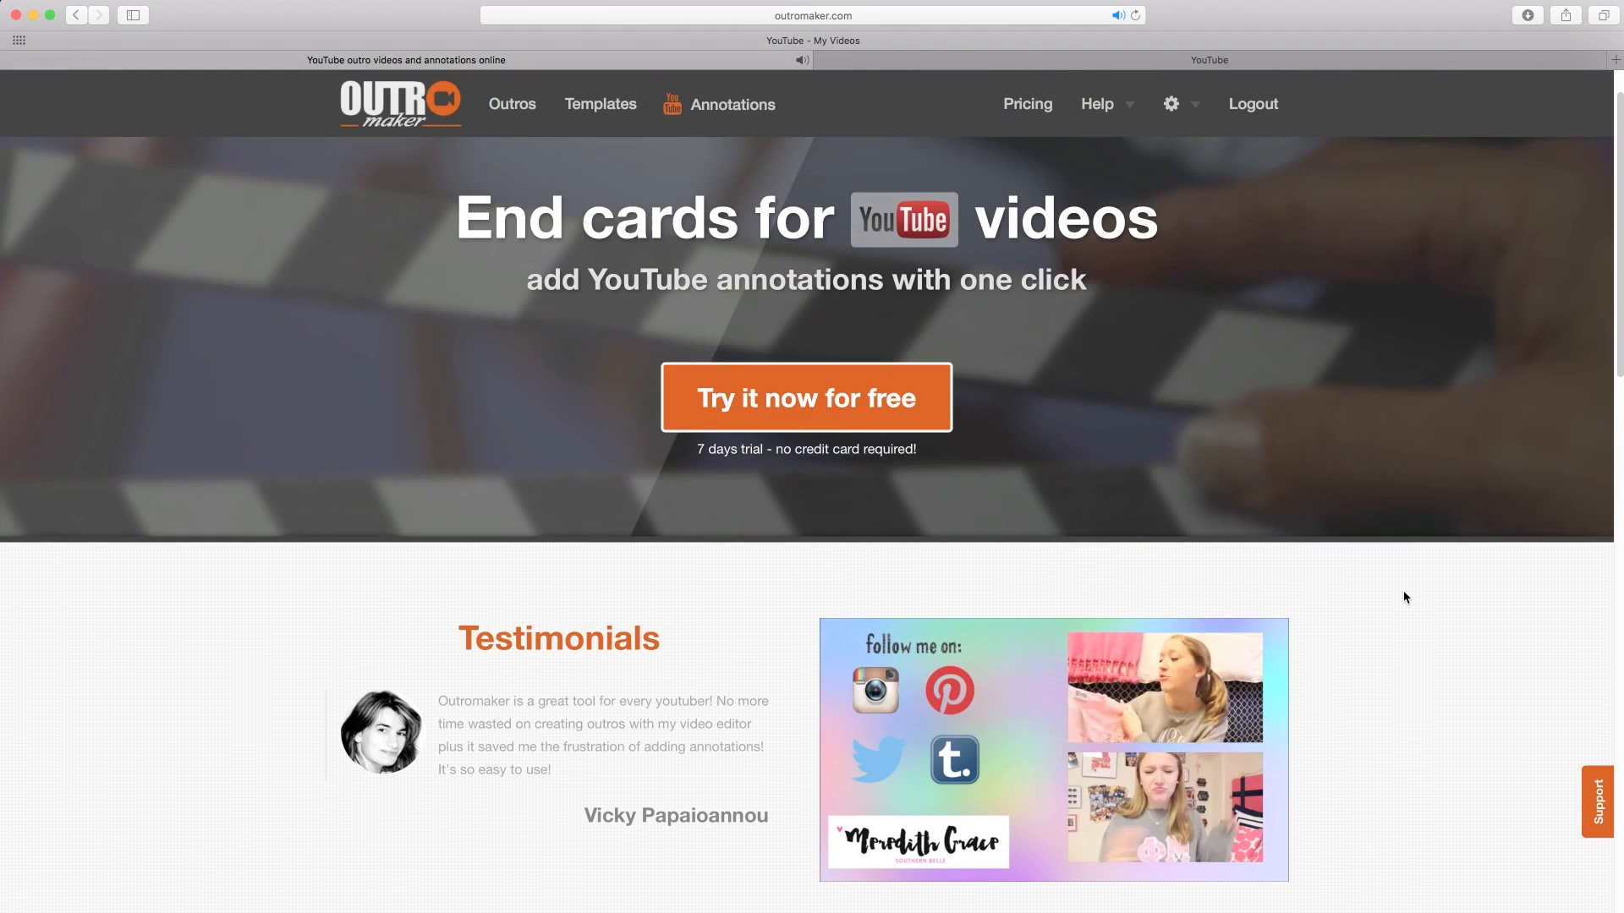
left_click(510, 107)
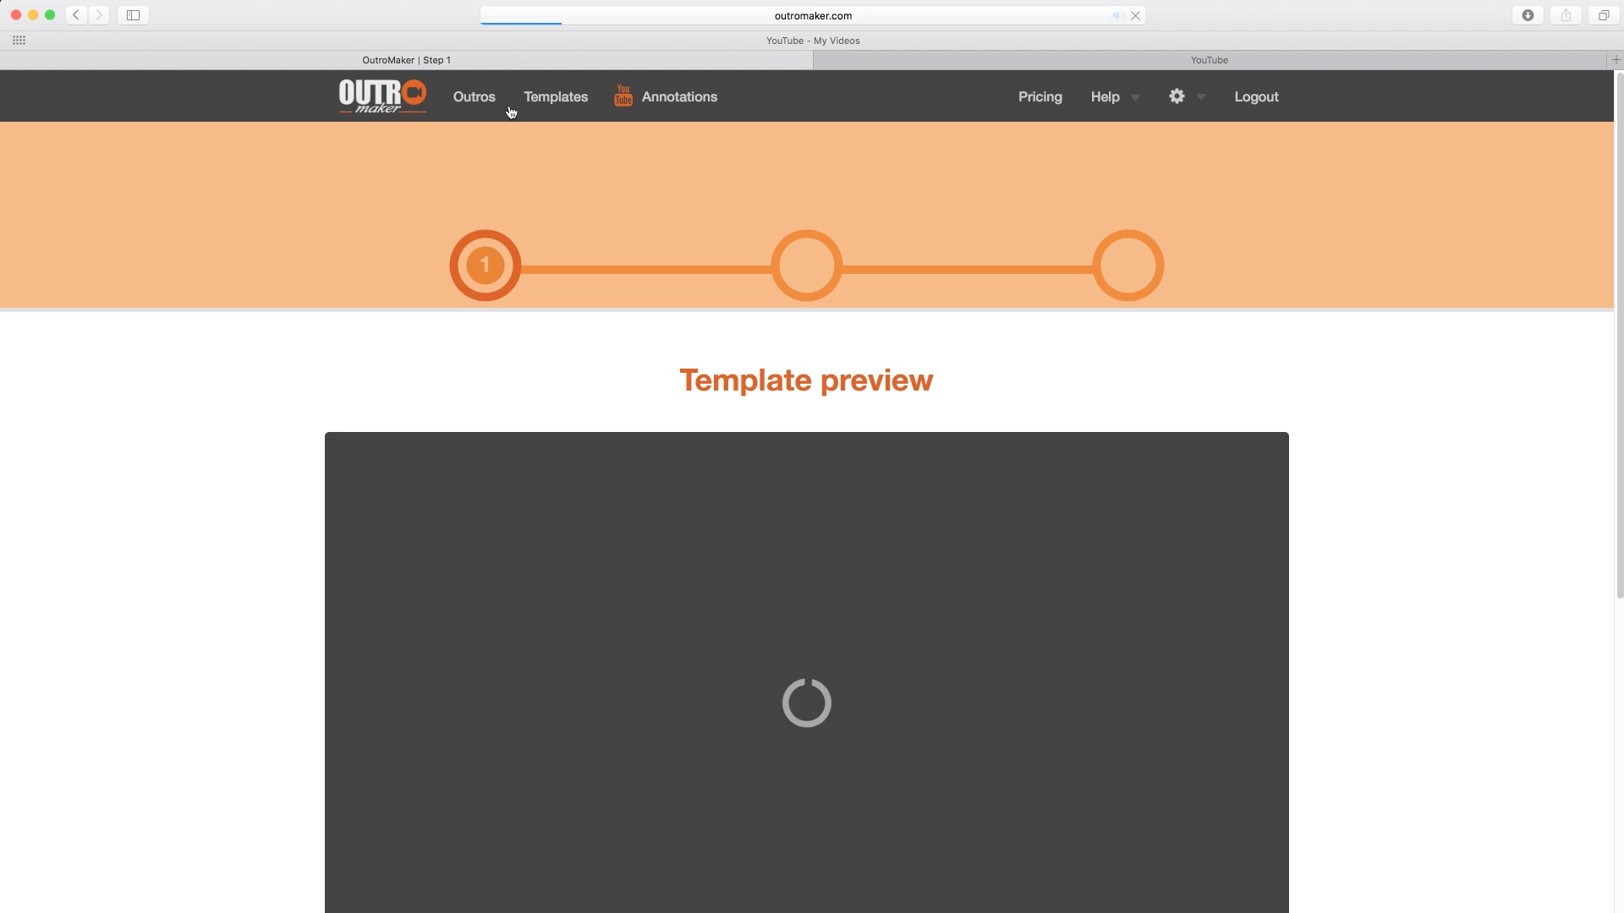
scroll(1522, 369, "down", 2)
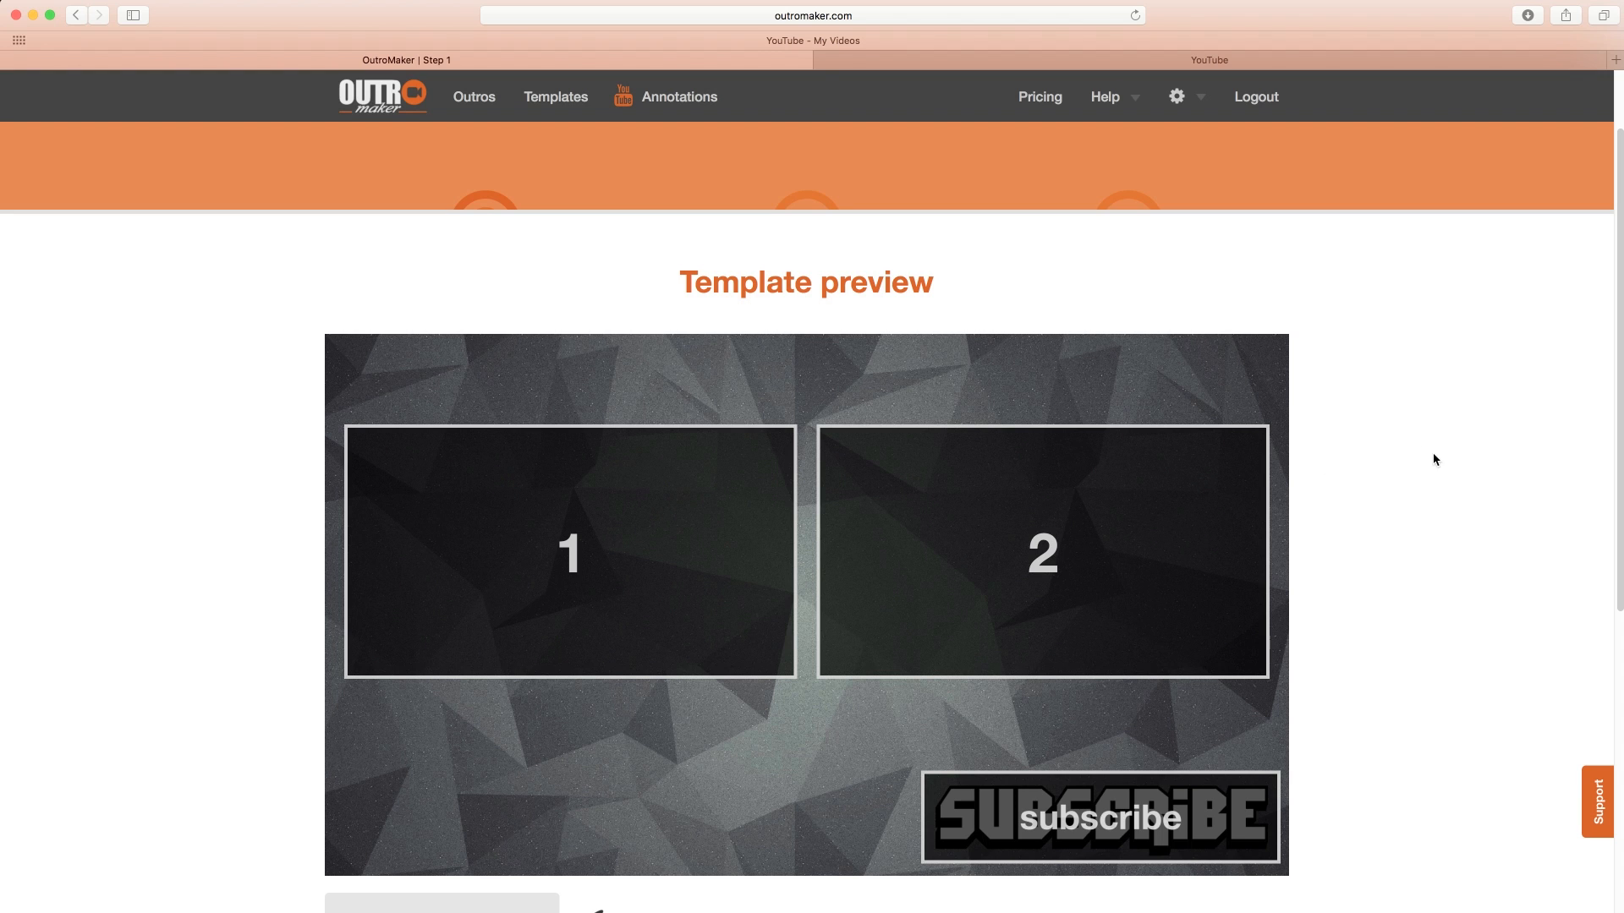
scroll(1432, 460, "down", 10)
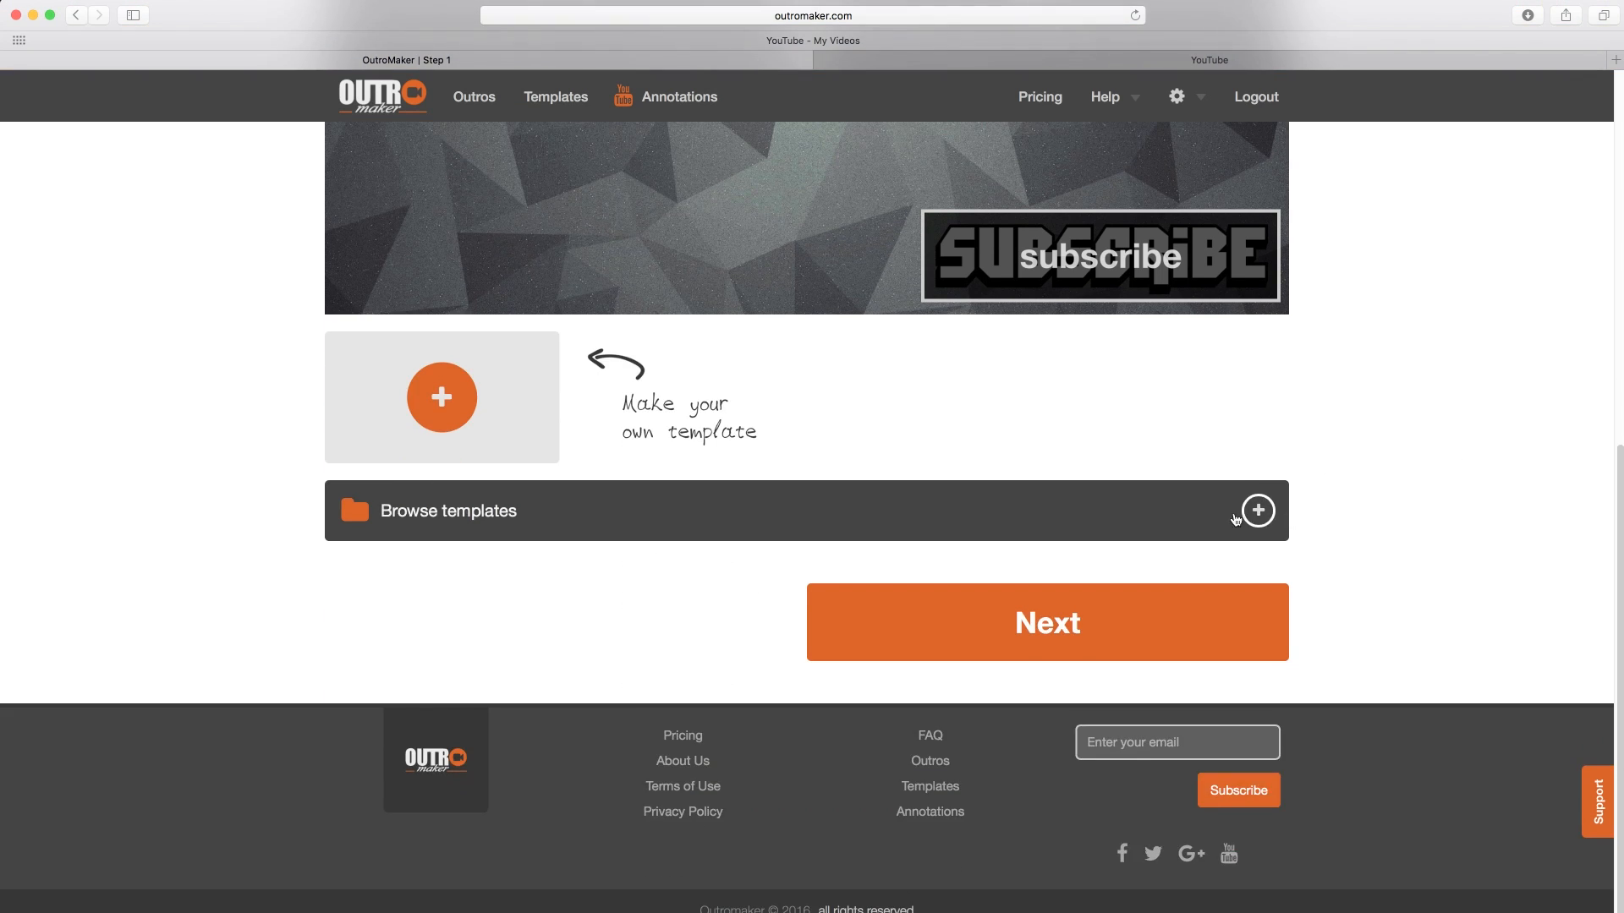
left_click(1256, 511)
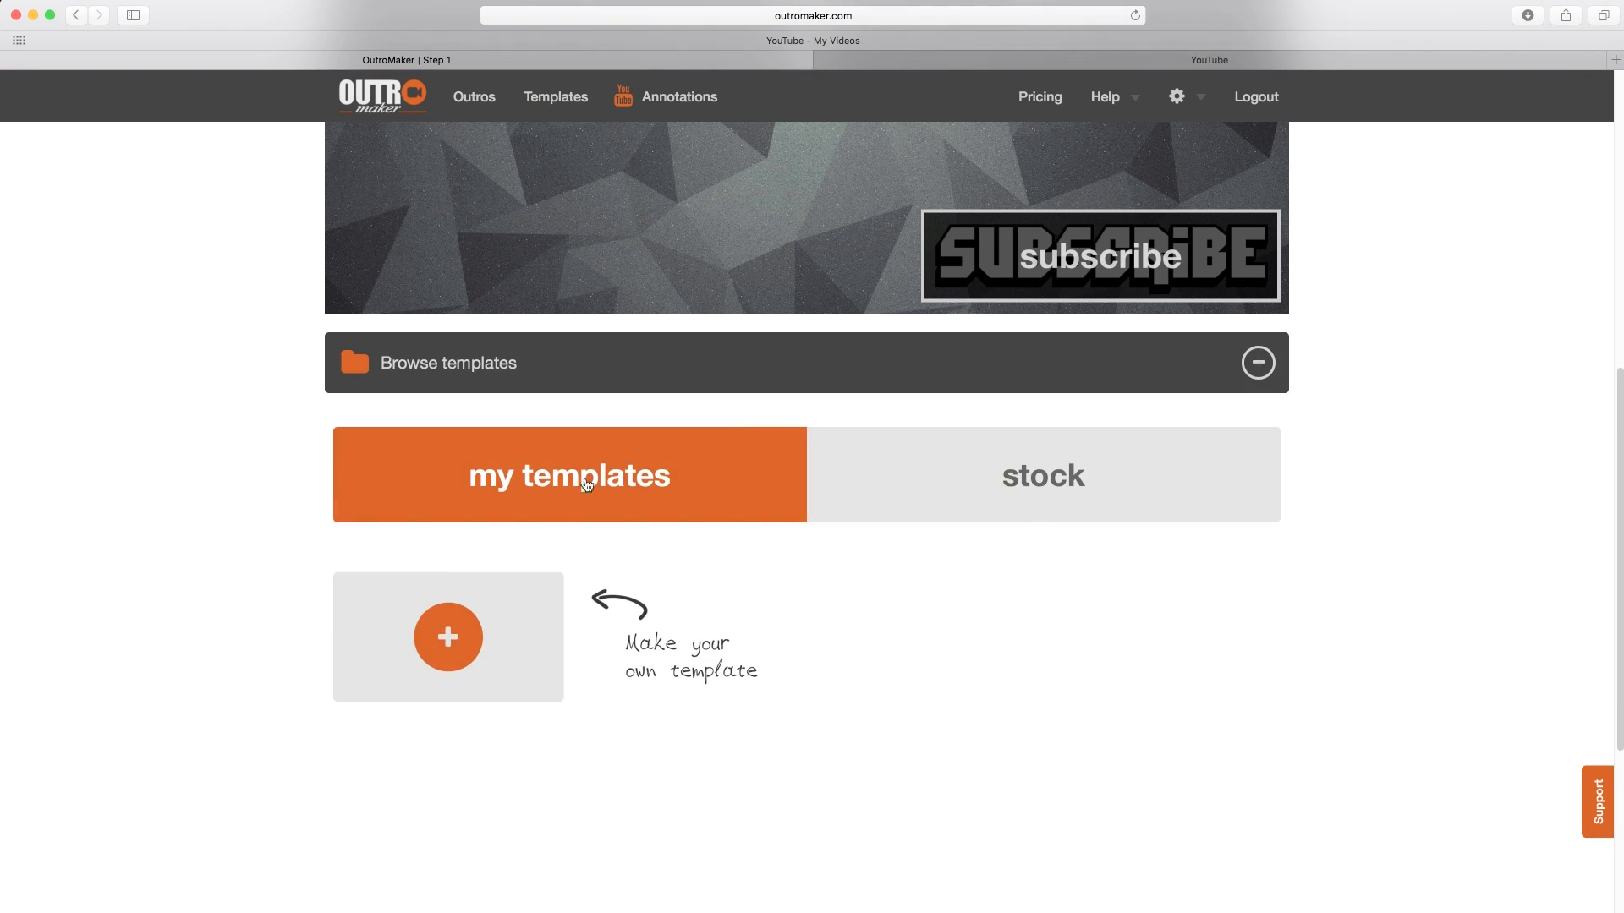
left_click(1029, 478)
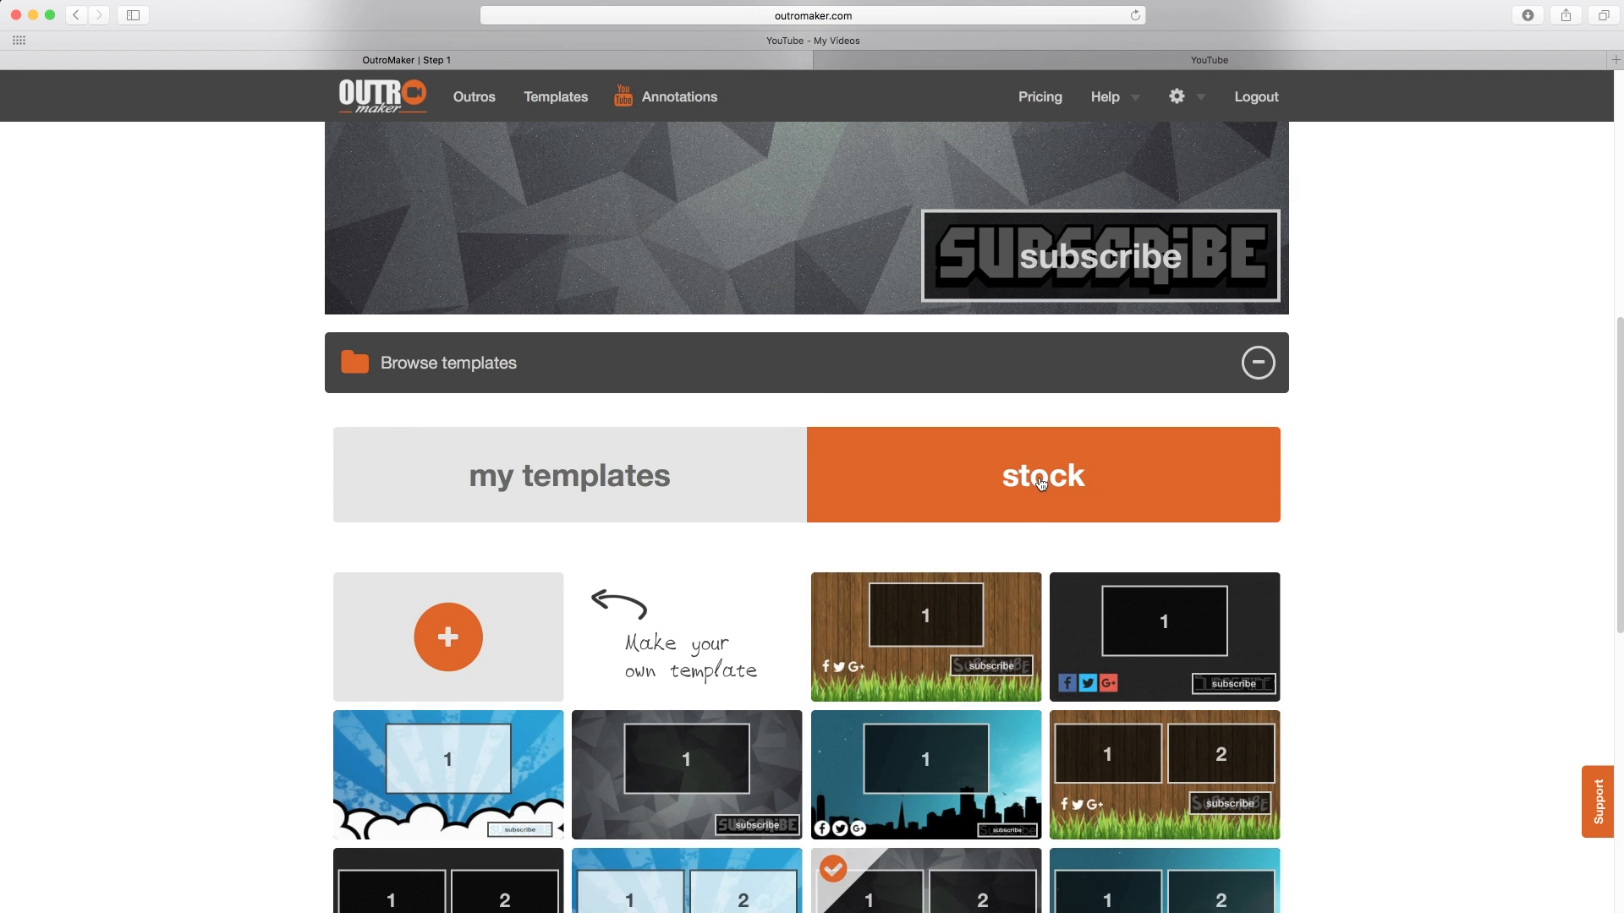
- Browse the stock templates and preview the dark polygon design with two video slots and a subscribe area
scroll(1065, 487, "down", 2)
scroll(1065, 488, "down", 2)
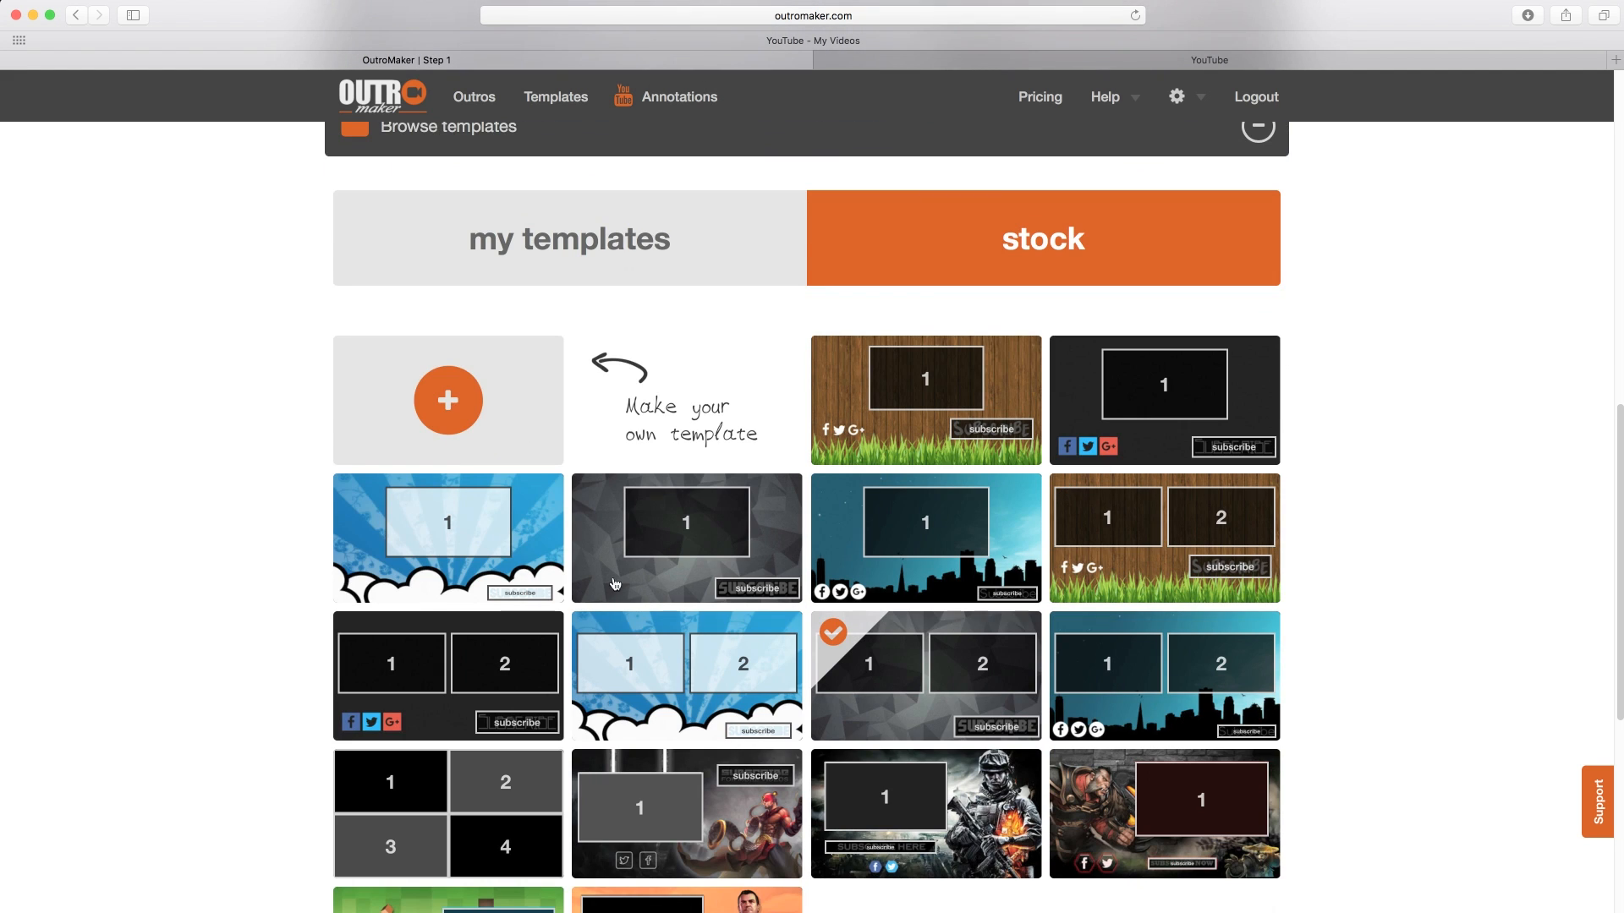
scroll(626, 795, "down", 1)
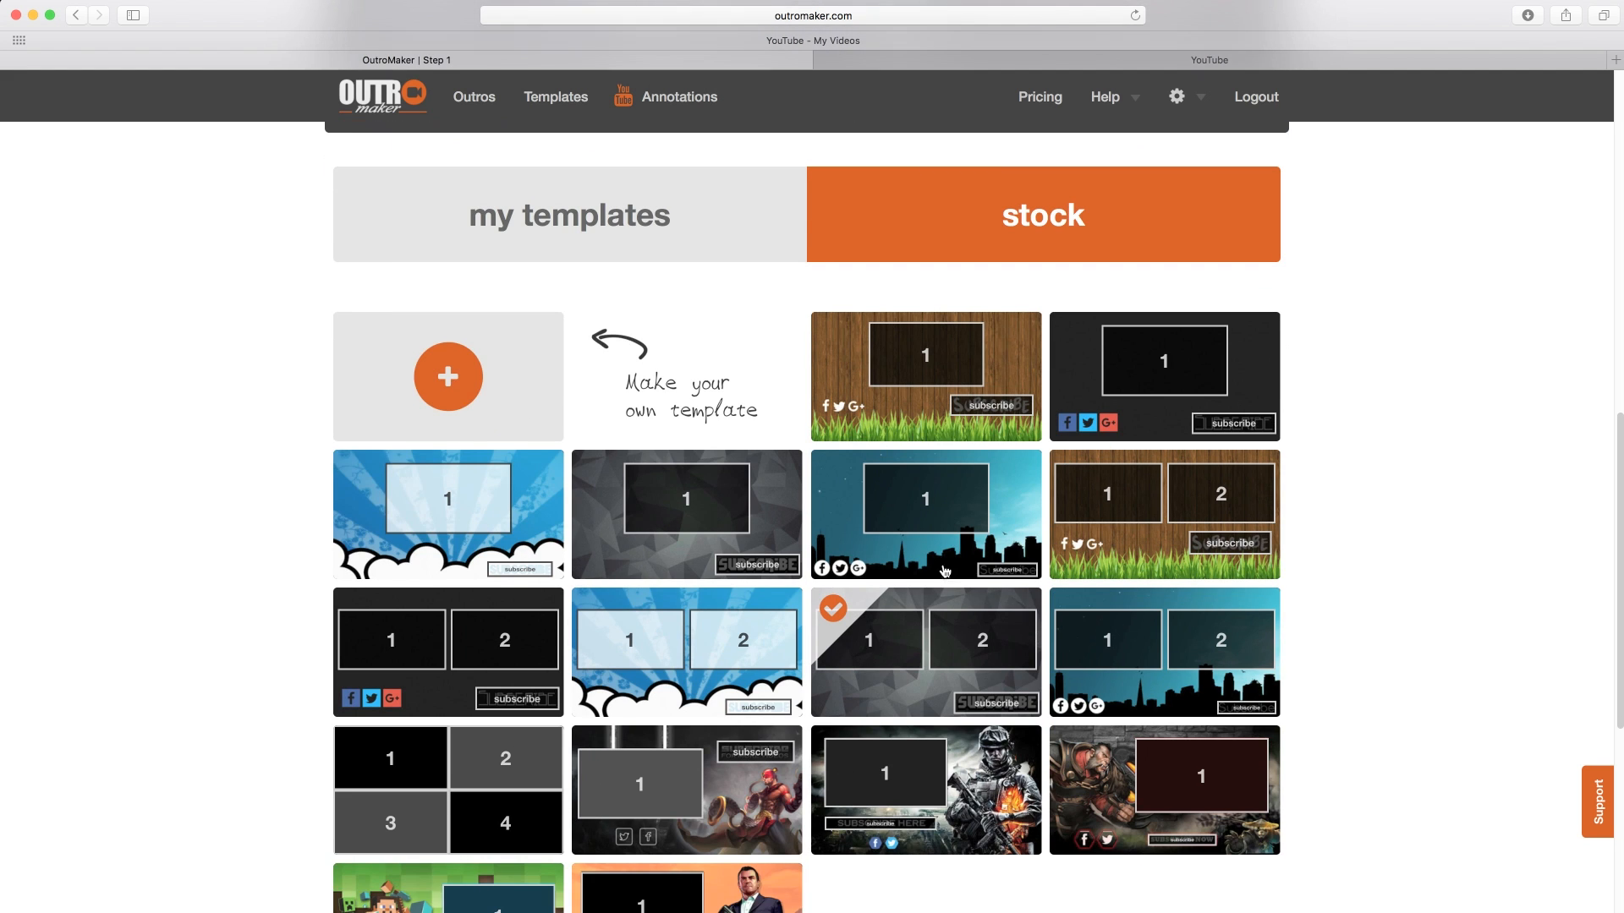
scroll(941, 636, "down", 1)
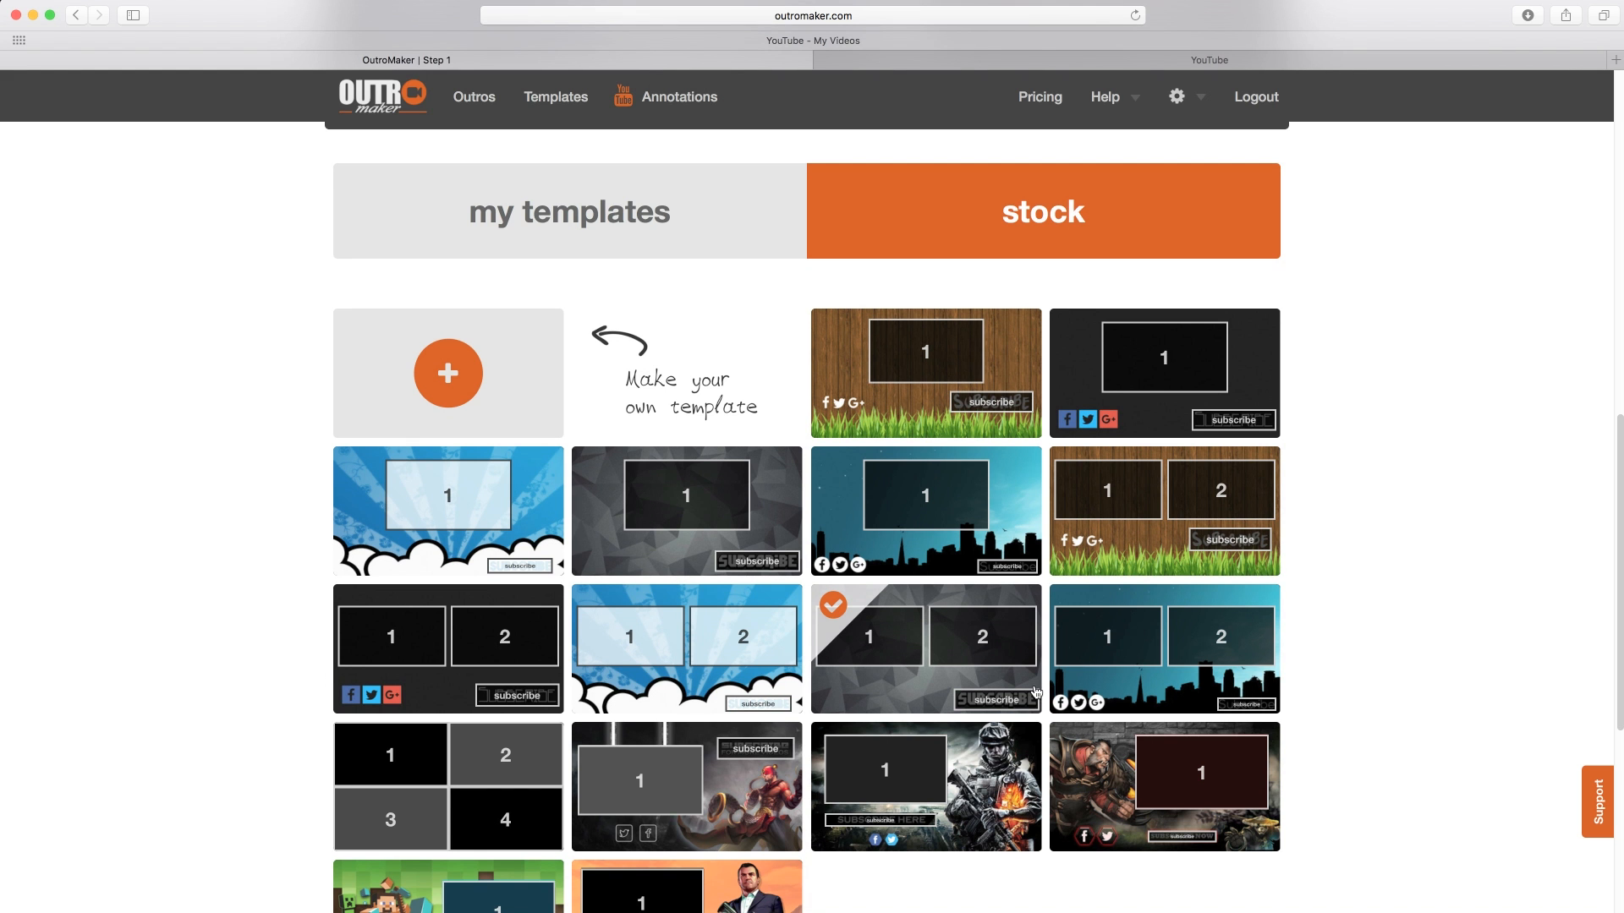
left_click(1011, 674)
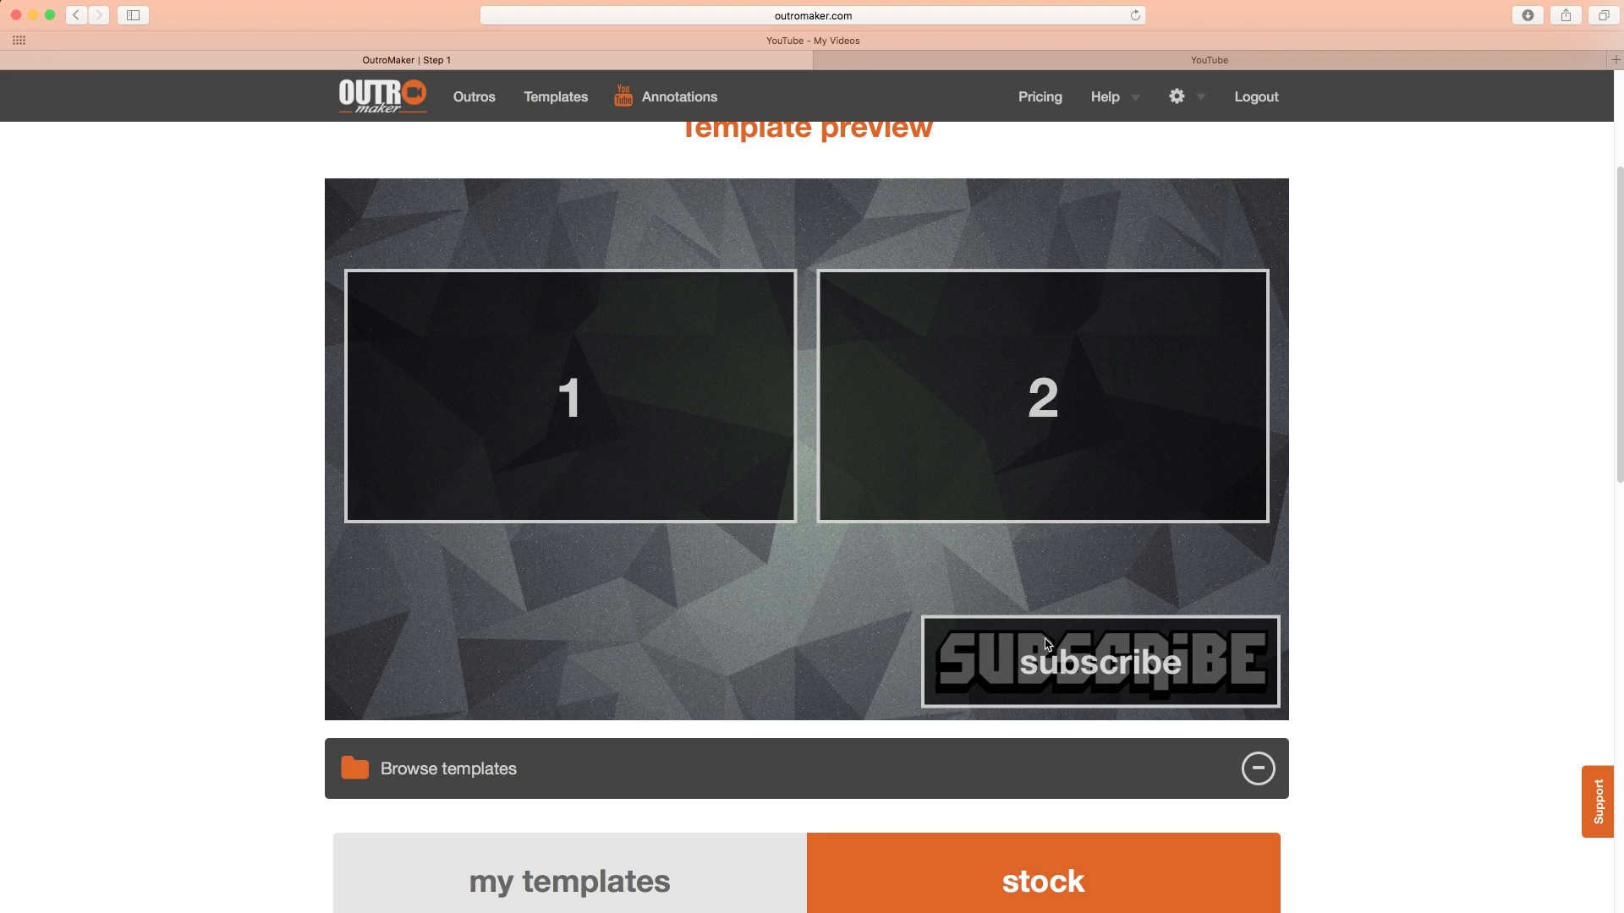
scroll(1257, 576, "down", 2)
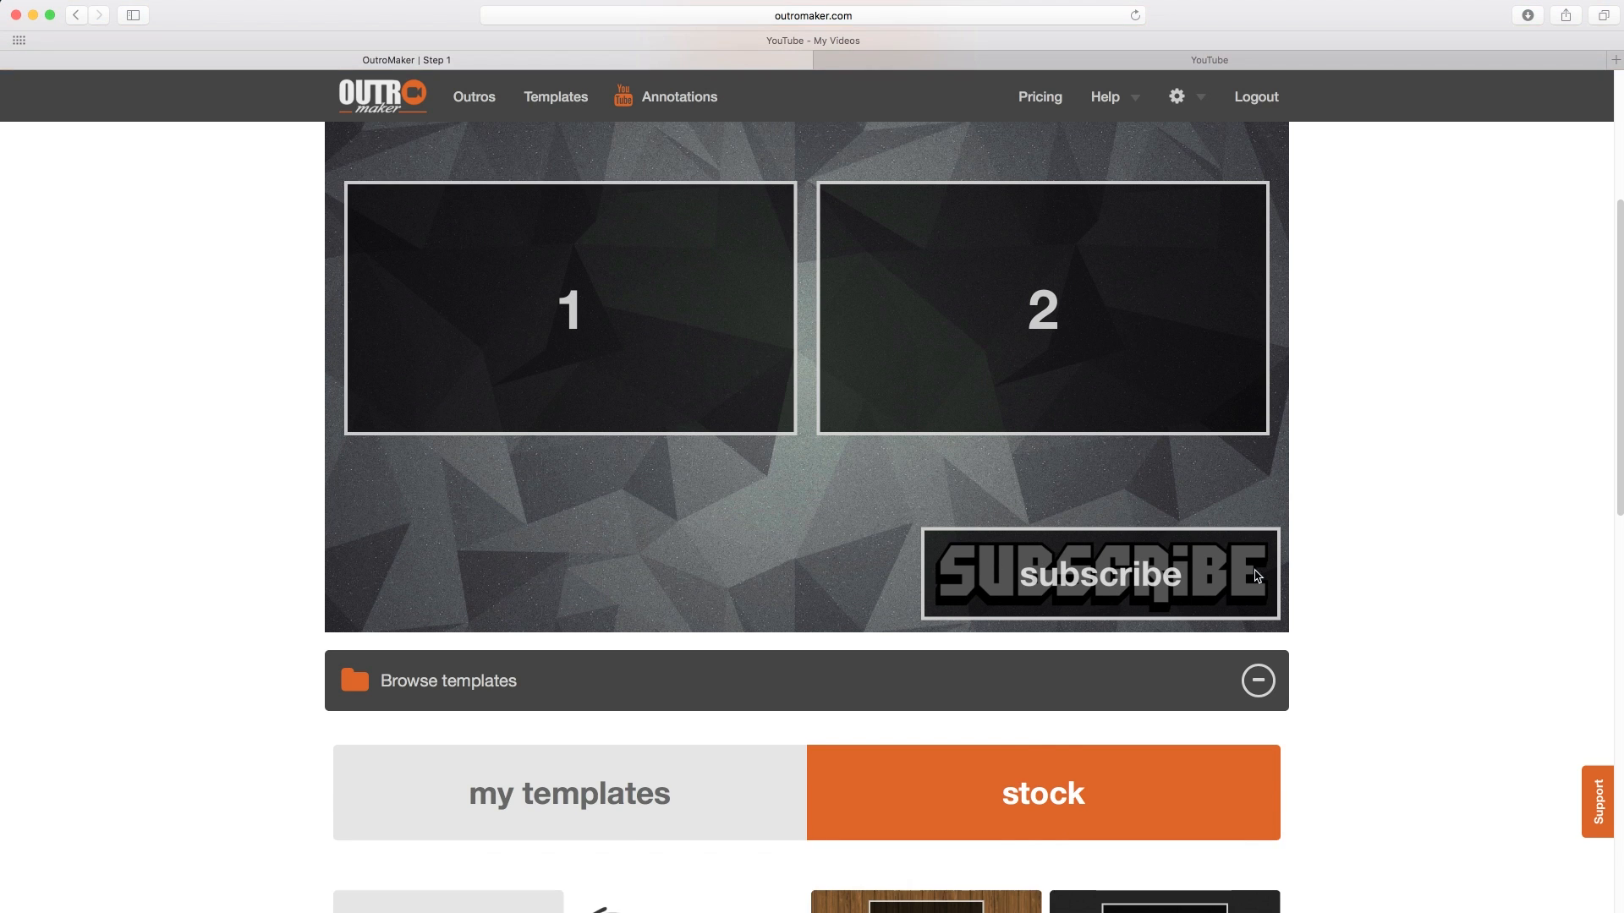
- Go to the personal templates and start making a custom template
scroll(1089, 532, "down", 5)
left_click(617, 504)
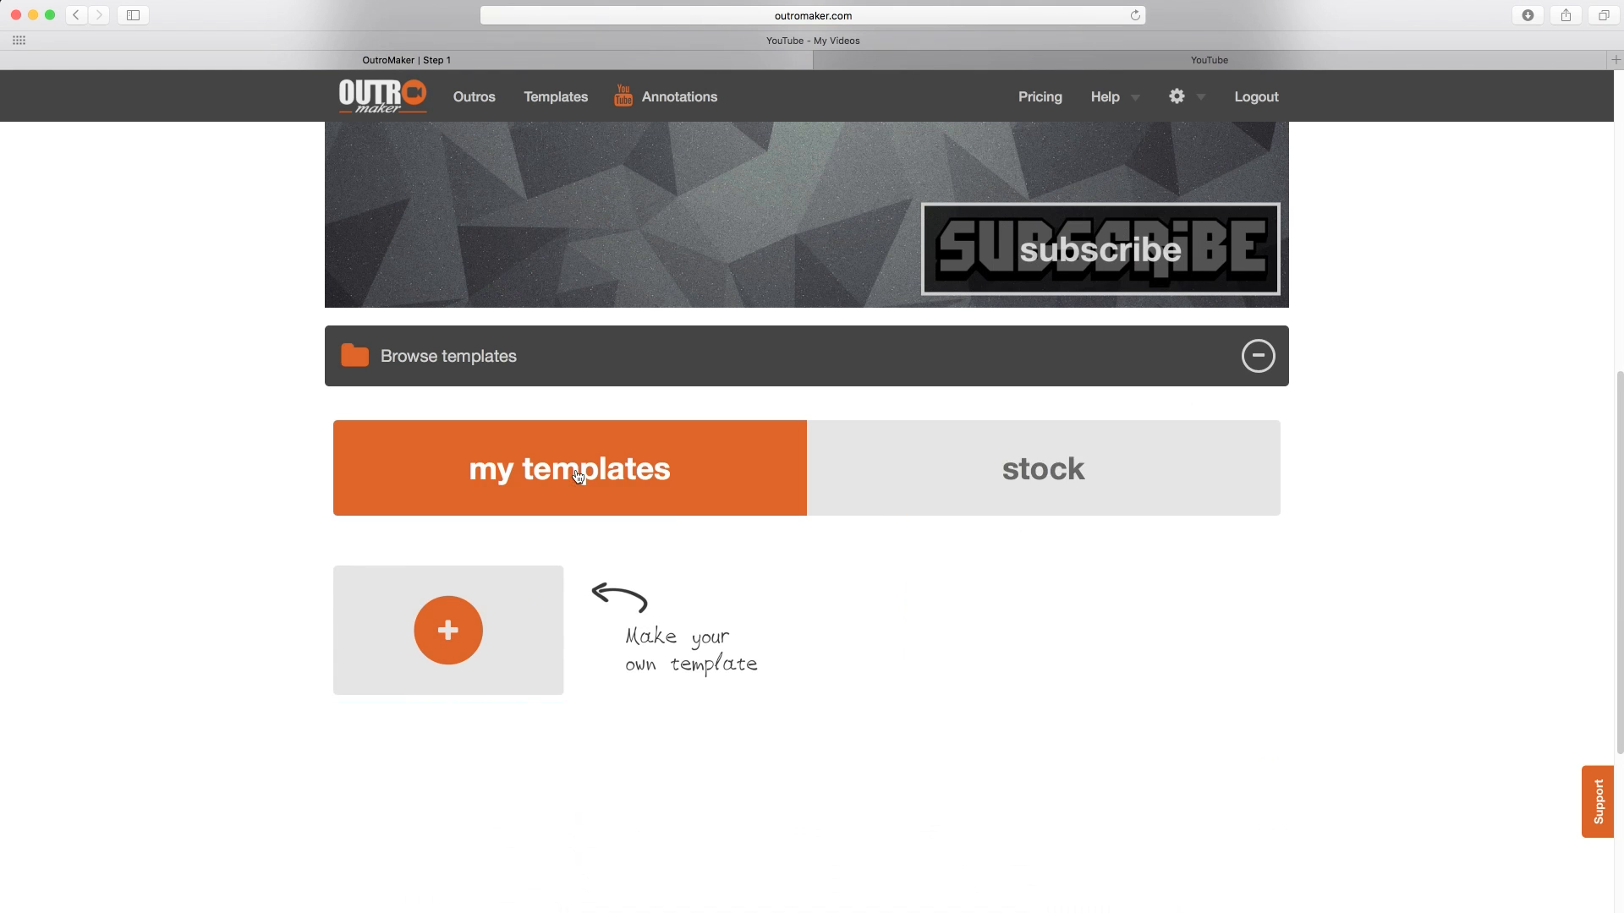
scroll(706, 522, "down", 1)
left_click(454, 609)
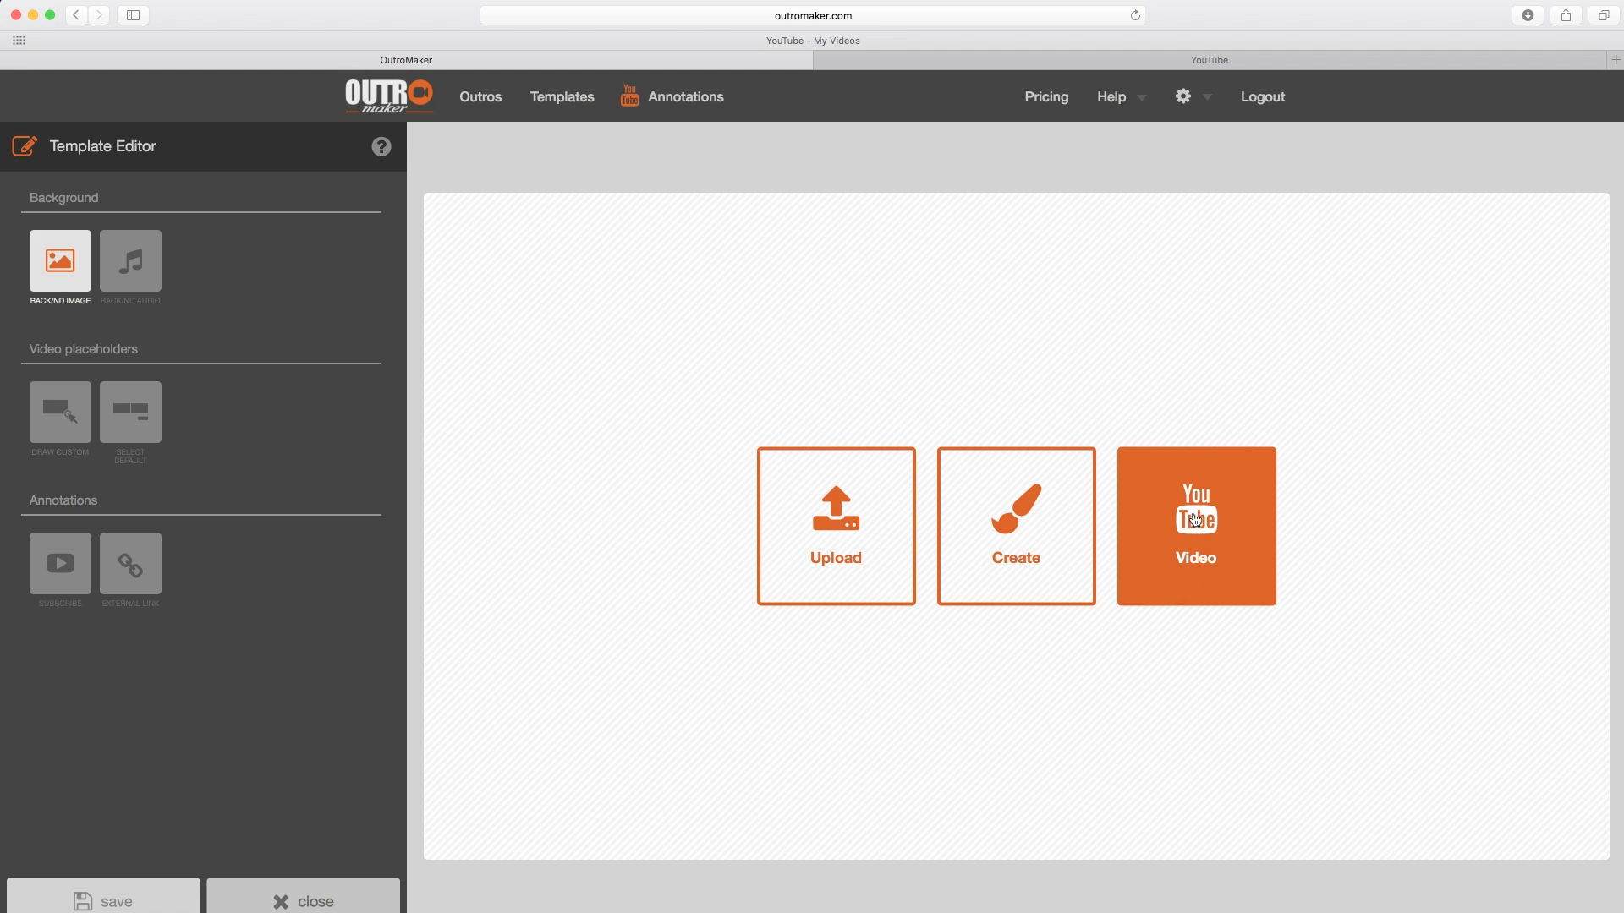
- Open the online editor for creating a background image and leave it without editing anything
left_click(1013, 554)
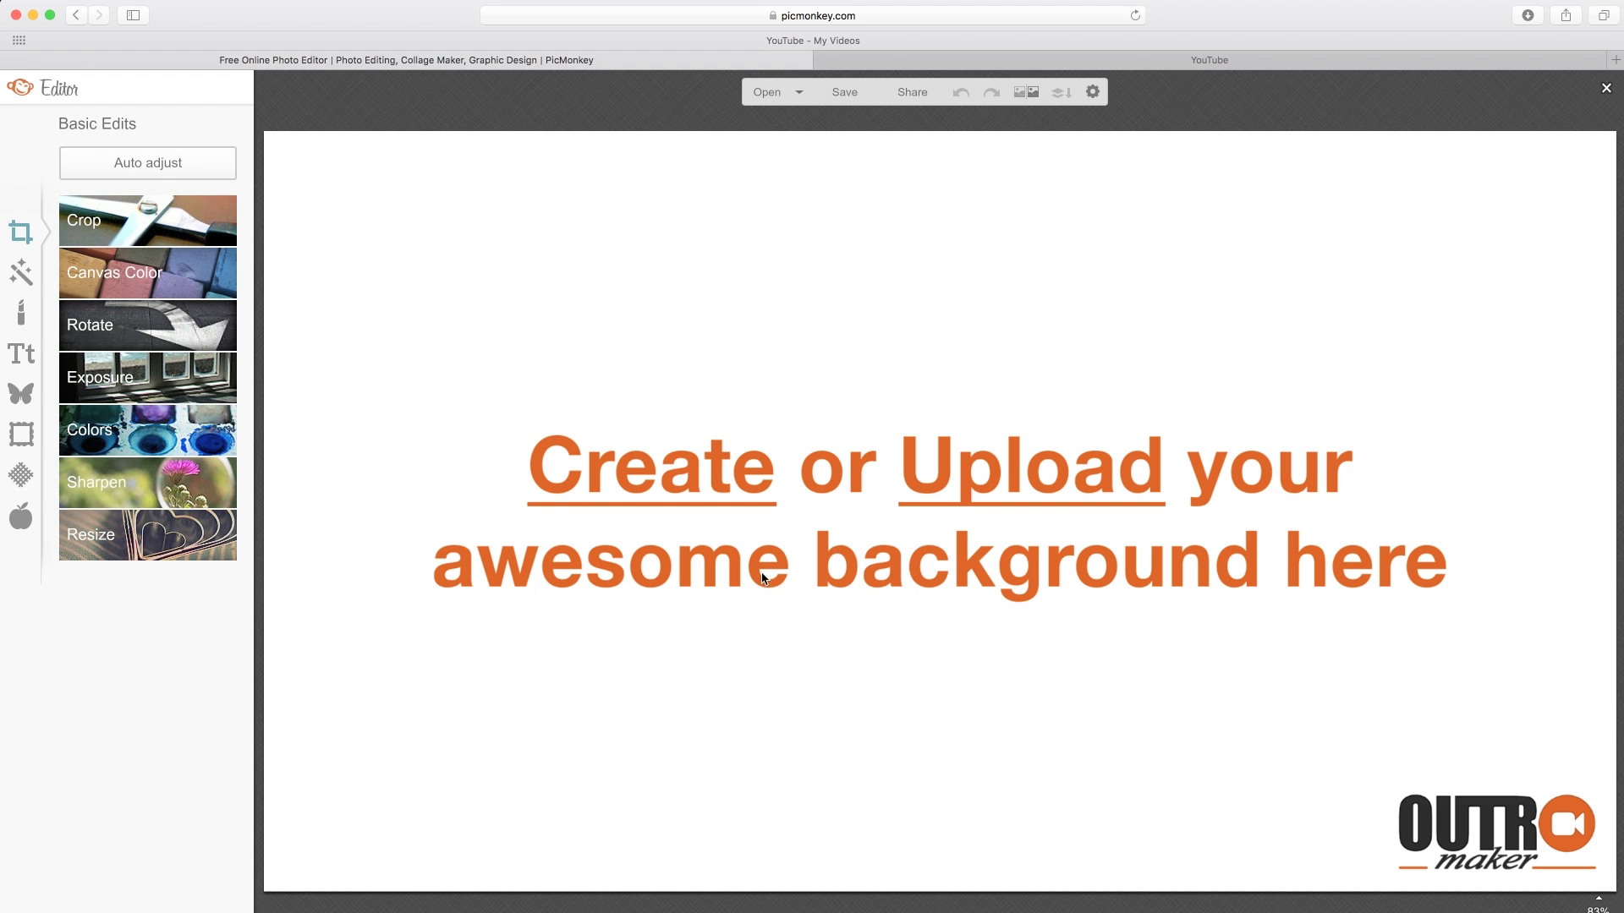
left_click(1606, 88)
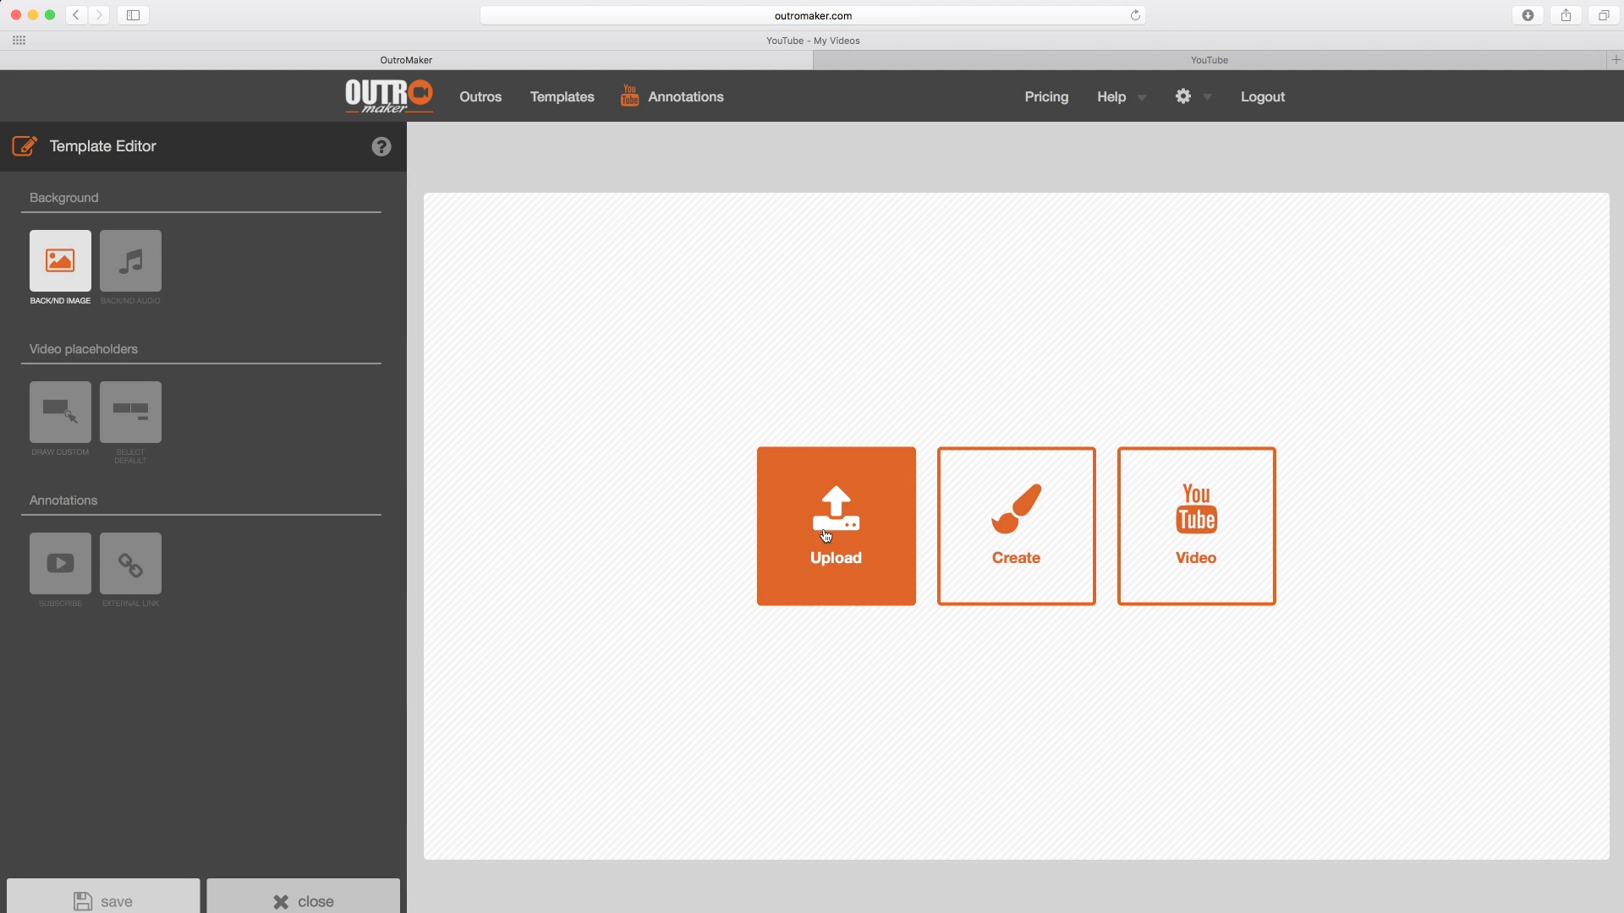
- Upload the Schmovies family picture from the Movies folder as the template's background image
left_click(822, 534)
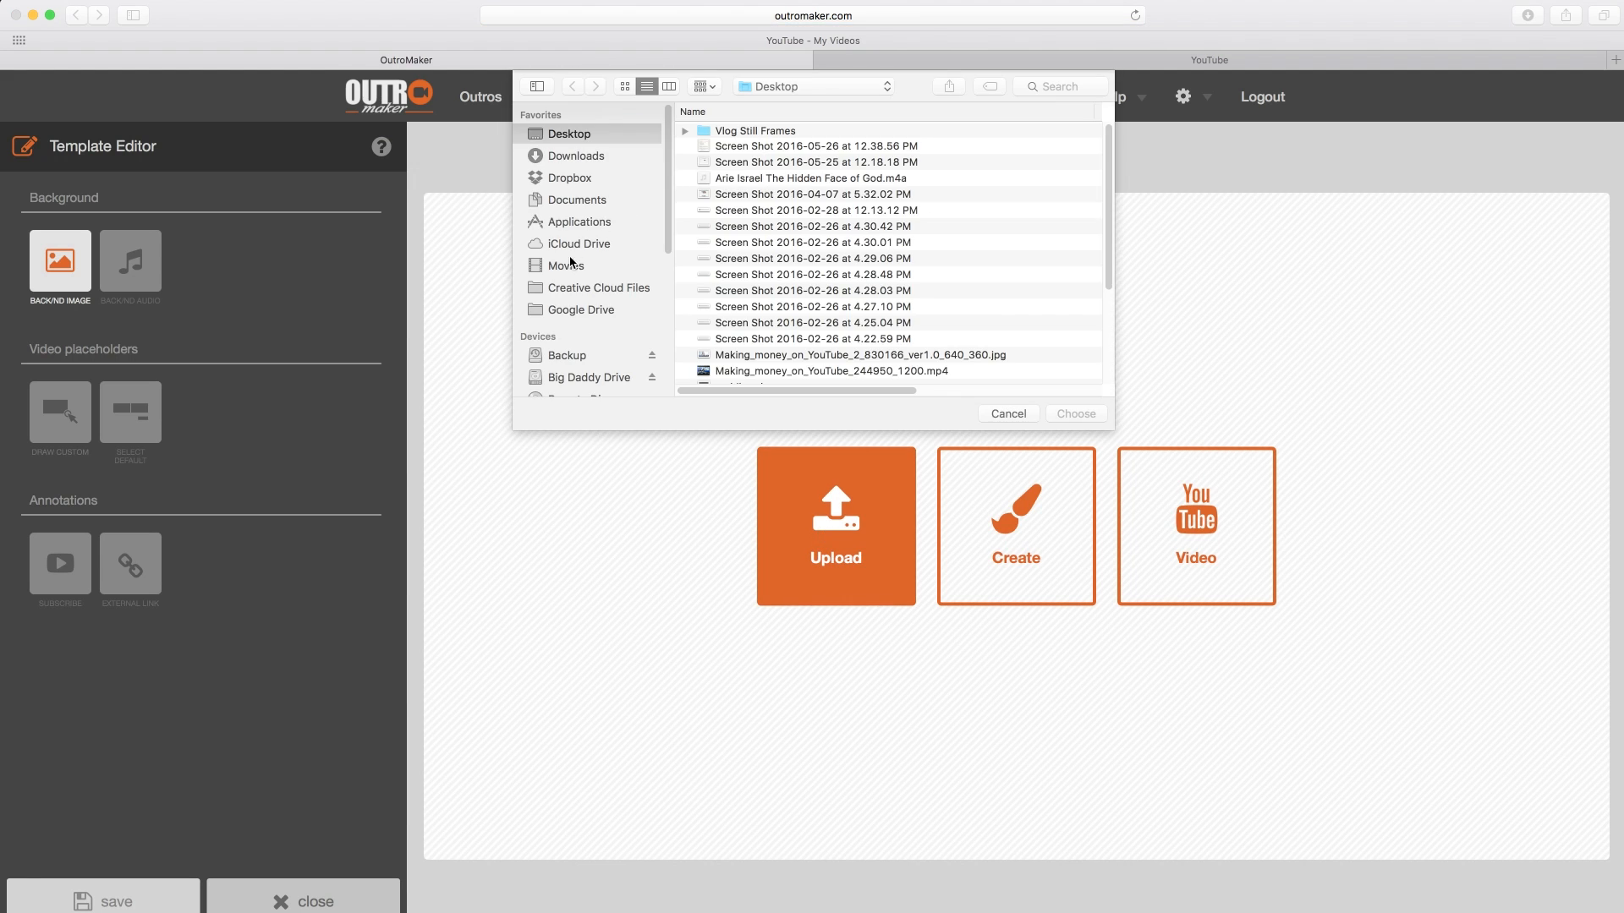
left_click(565, 266)
left_click(1076, 414)
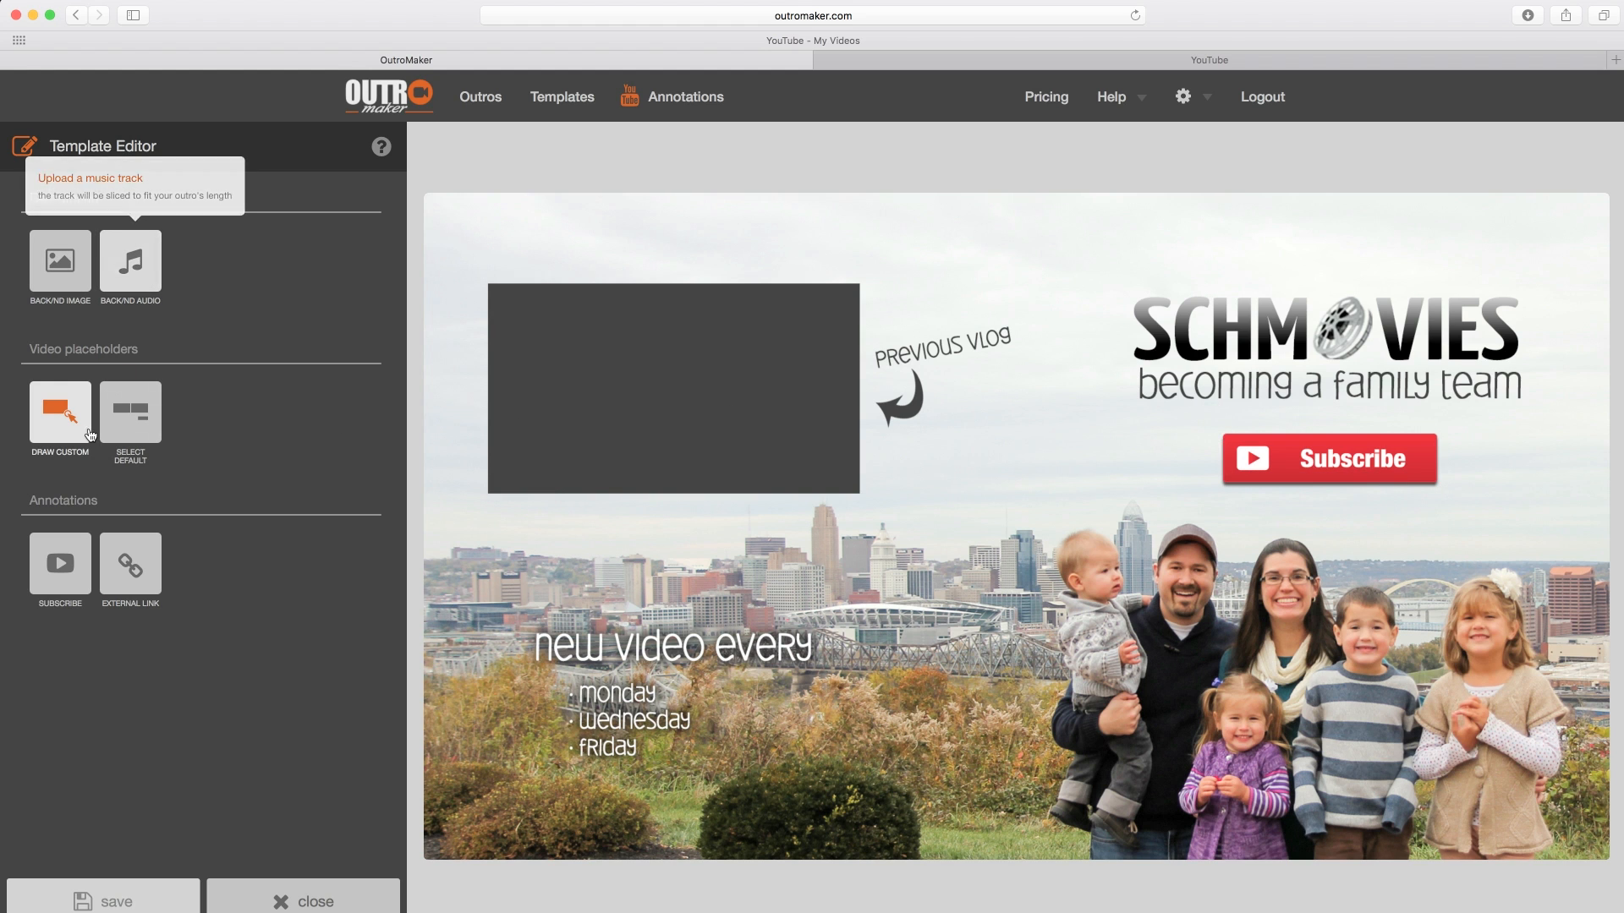
- Draw a custom video placeholder over the dark rectangle beside "Previous Vlog" and turn on its sound
left_click(62, 422)
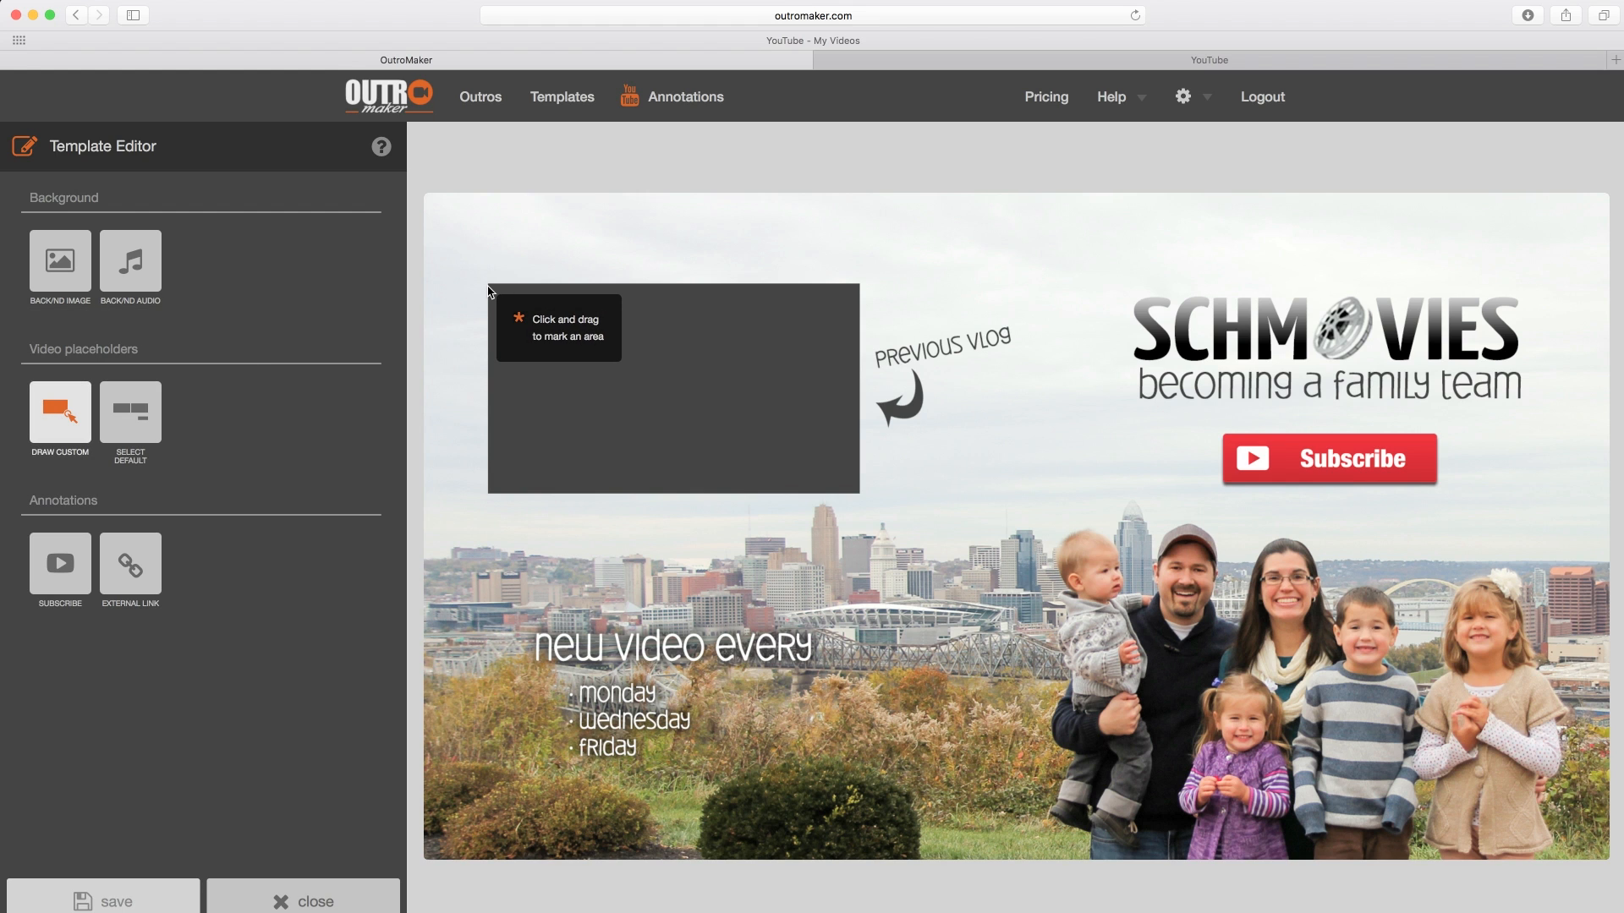
left_click_drag(489, 288, 861, 489)
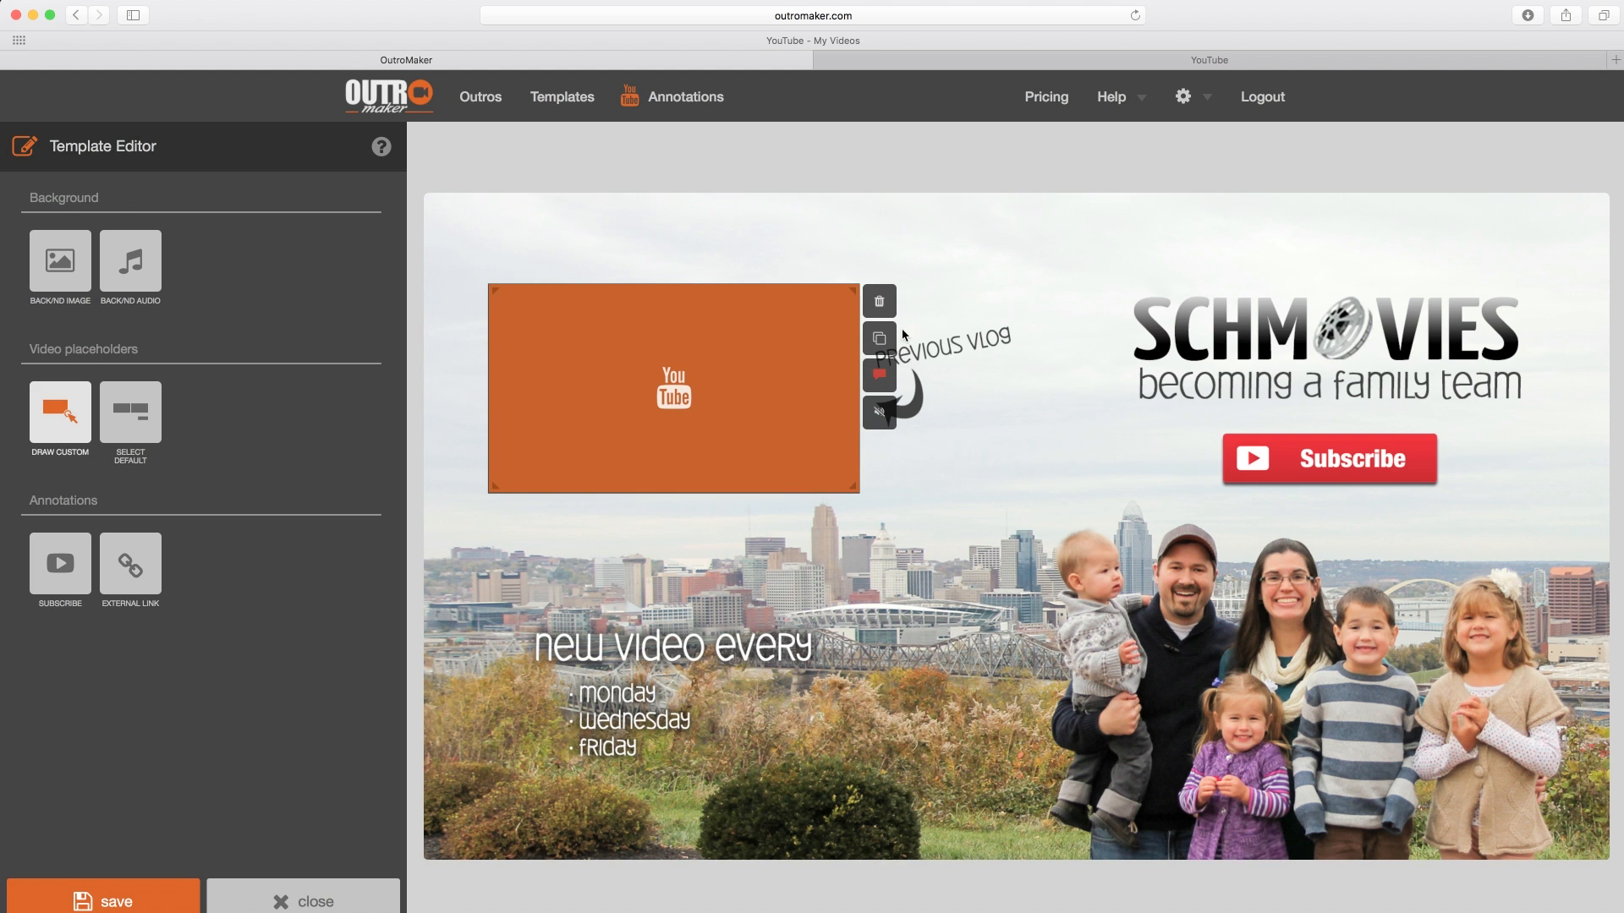
left_click(895, 422)
- Draw a subscribe annotation over the red Subscribe button in the background image and save the template
left_click(63, 573)
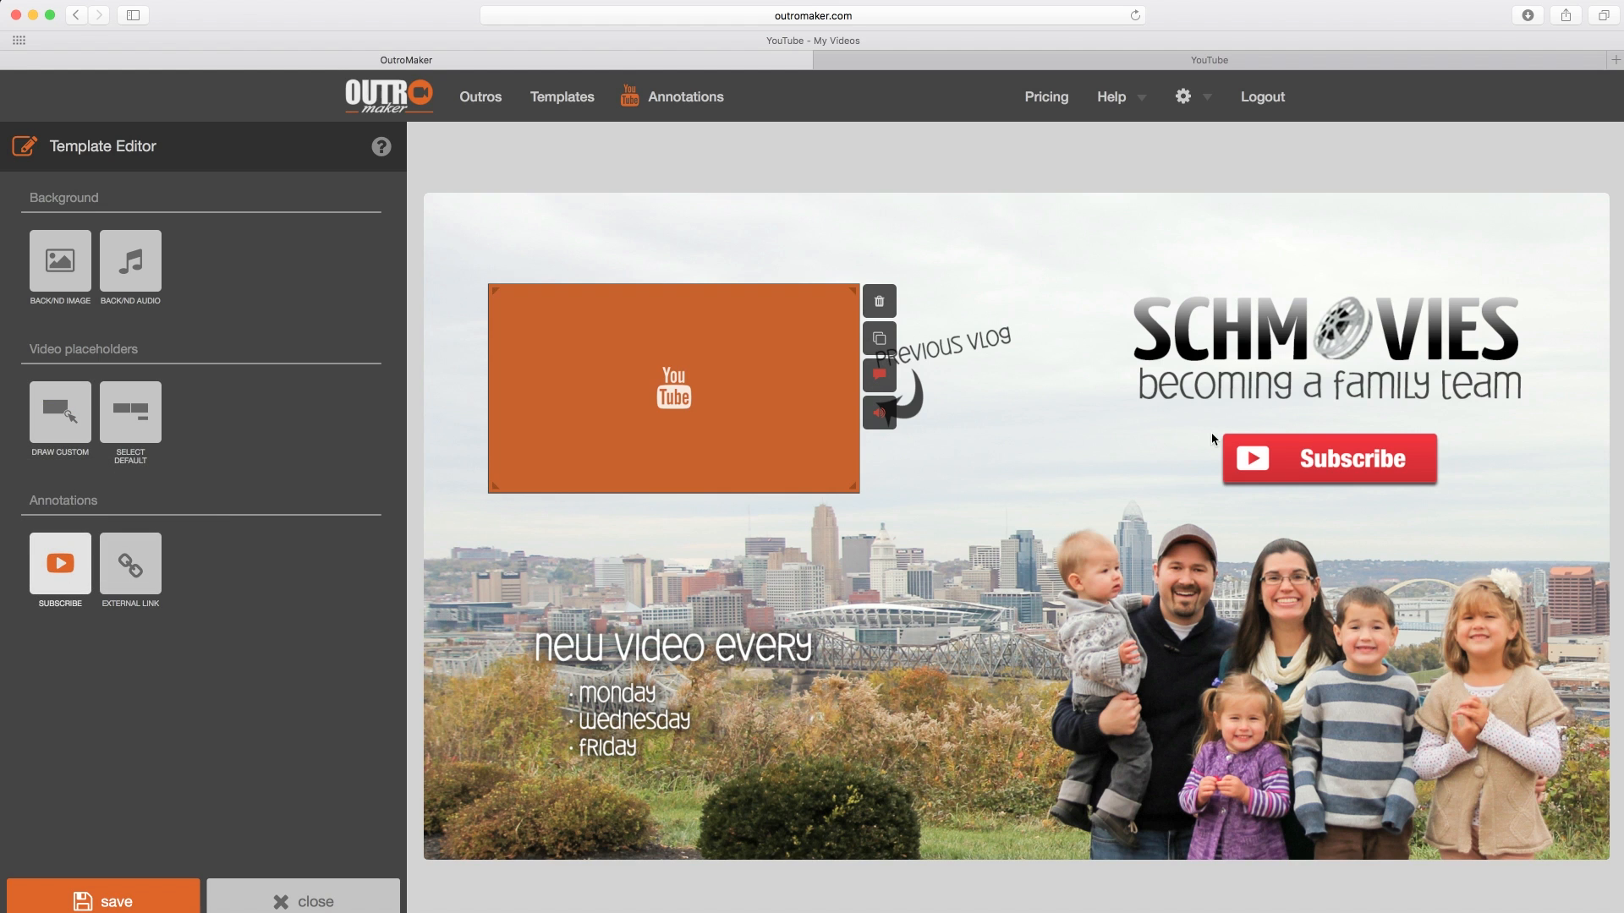
mouse_move(1225, 435)
left_mouse_down()
mouse_move(1448, 472)
mouse_move(1441, 482)
left_mouse_up()
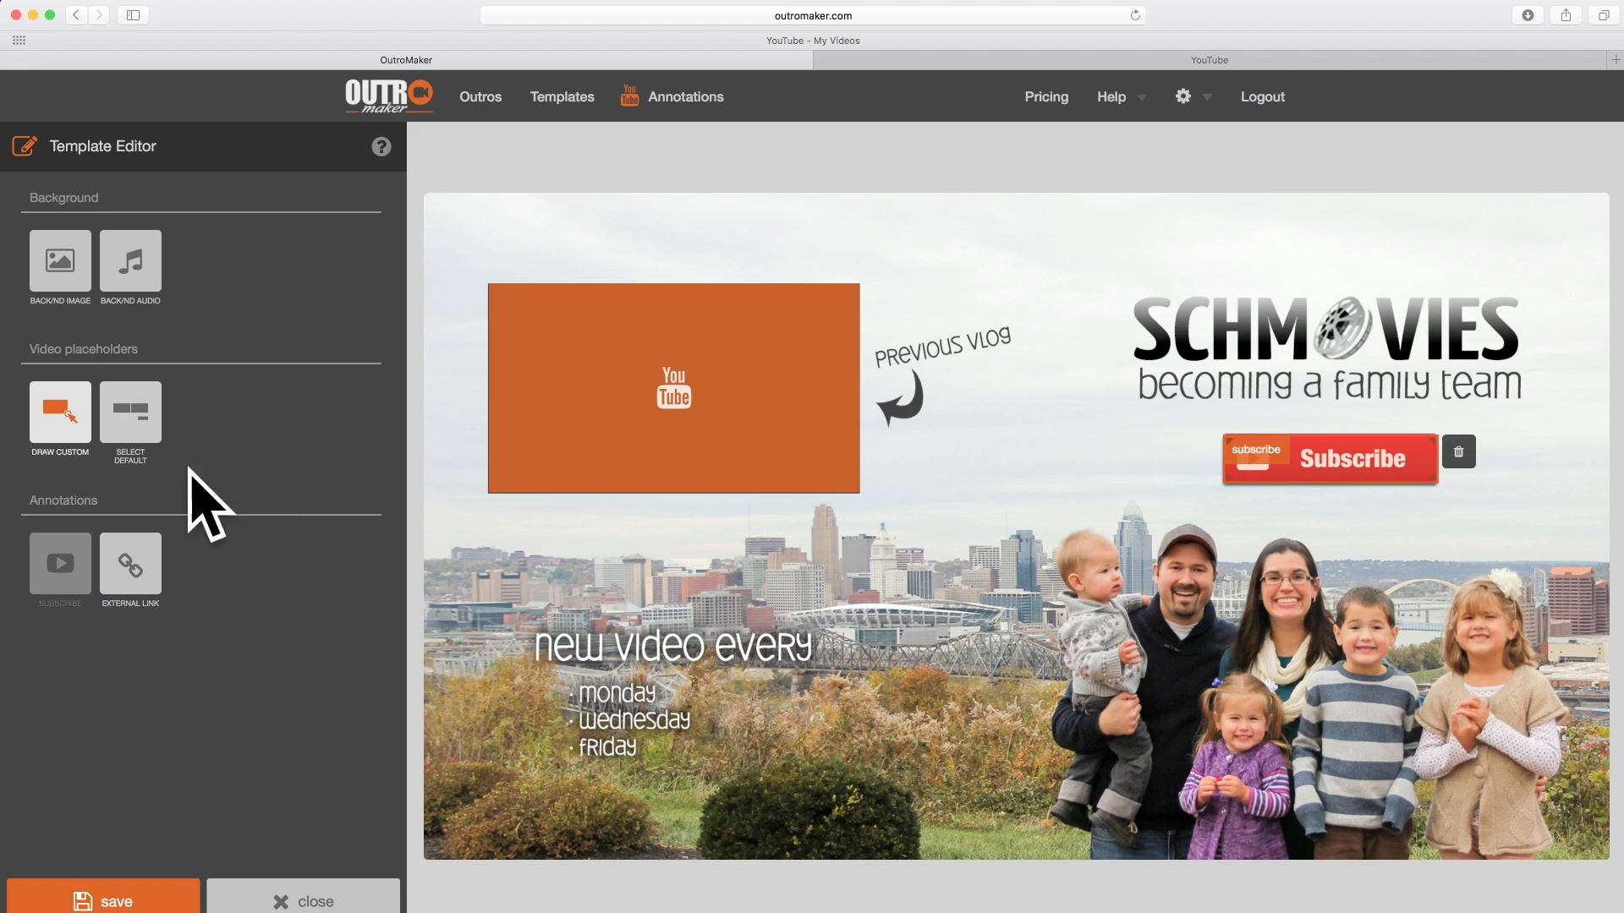
left_click(135, 894)
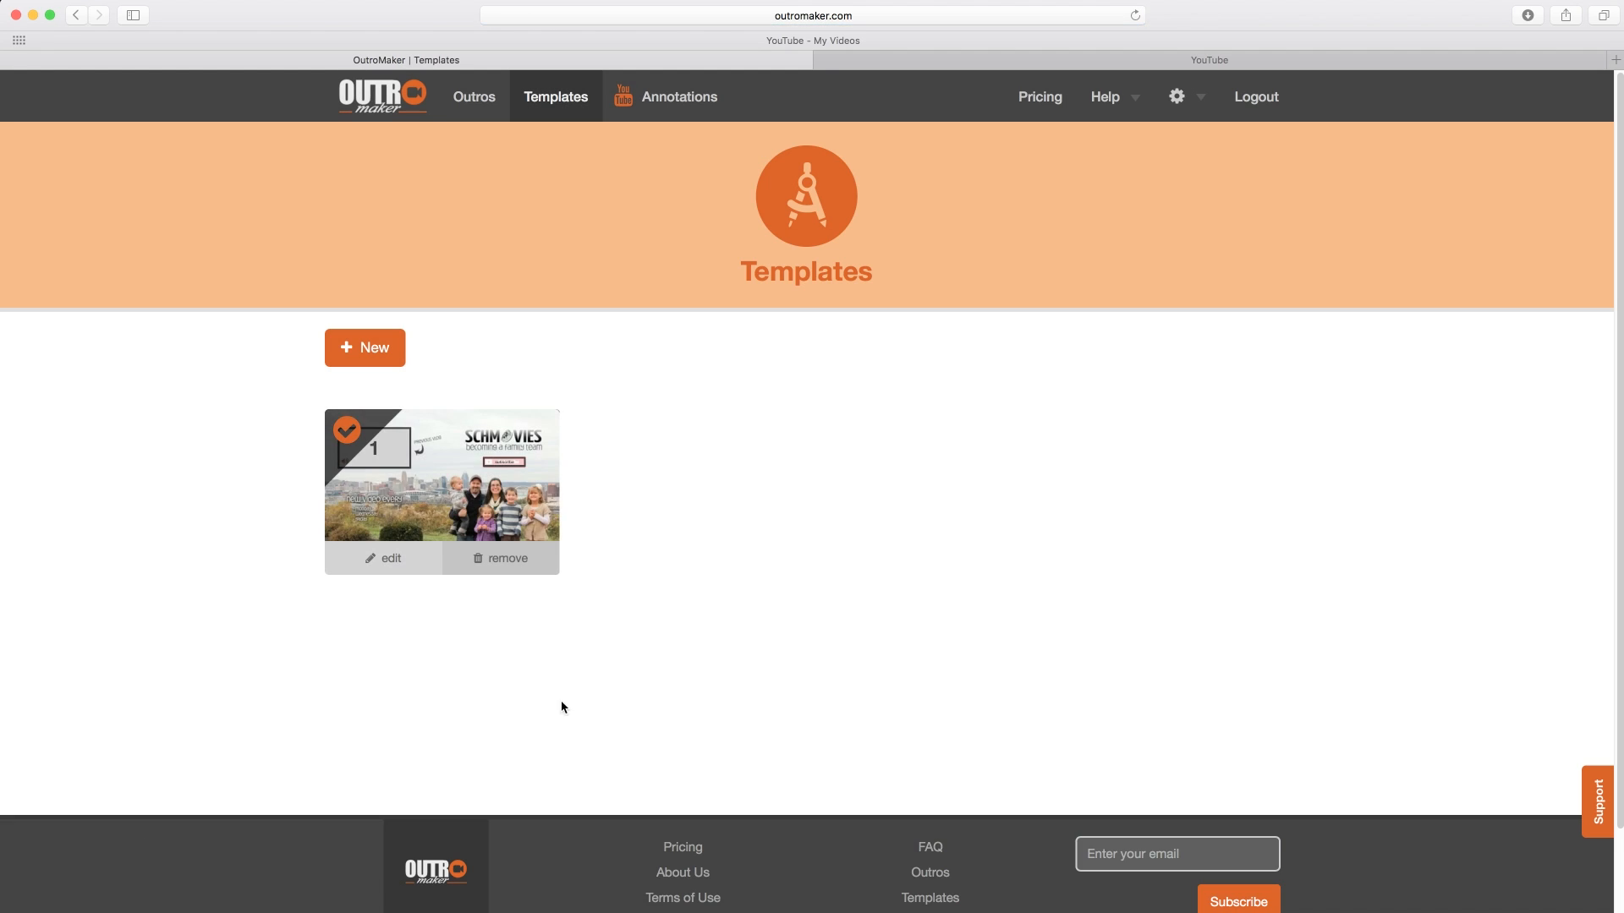
- Start a new outro from the Outros page and display the stock templates
left_click(482, 97)
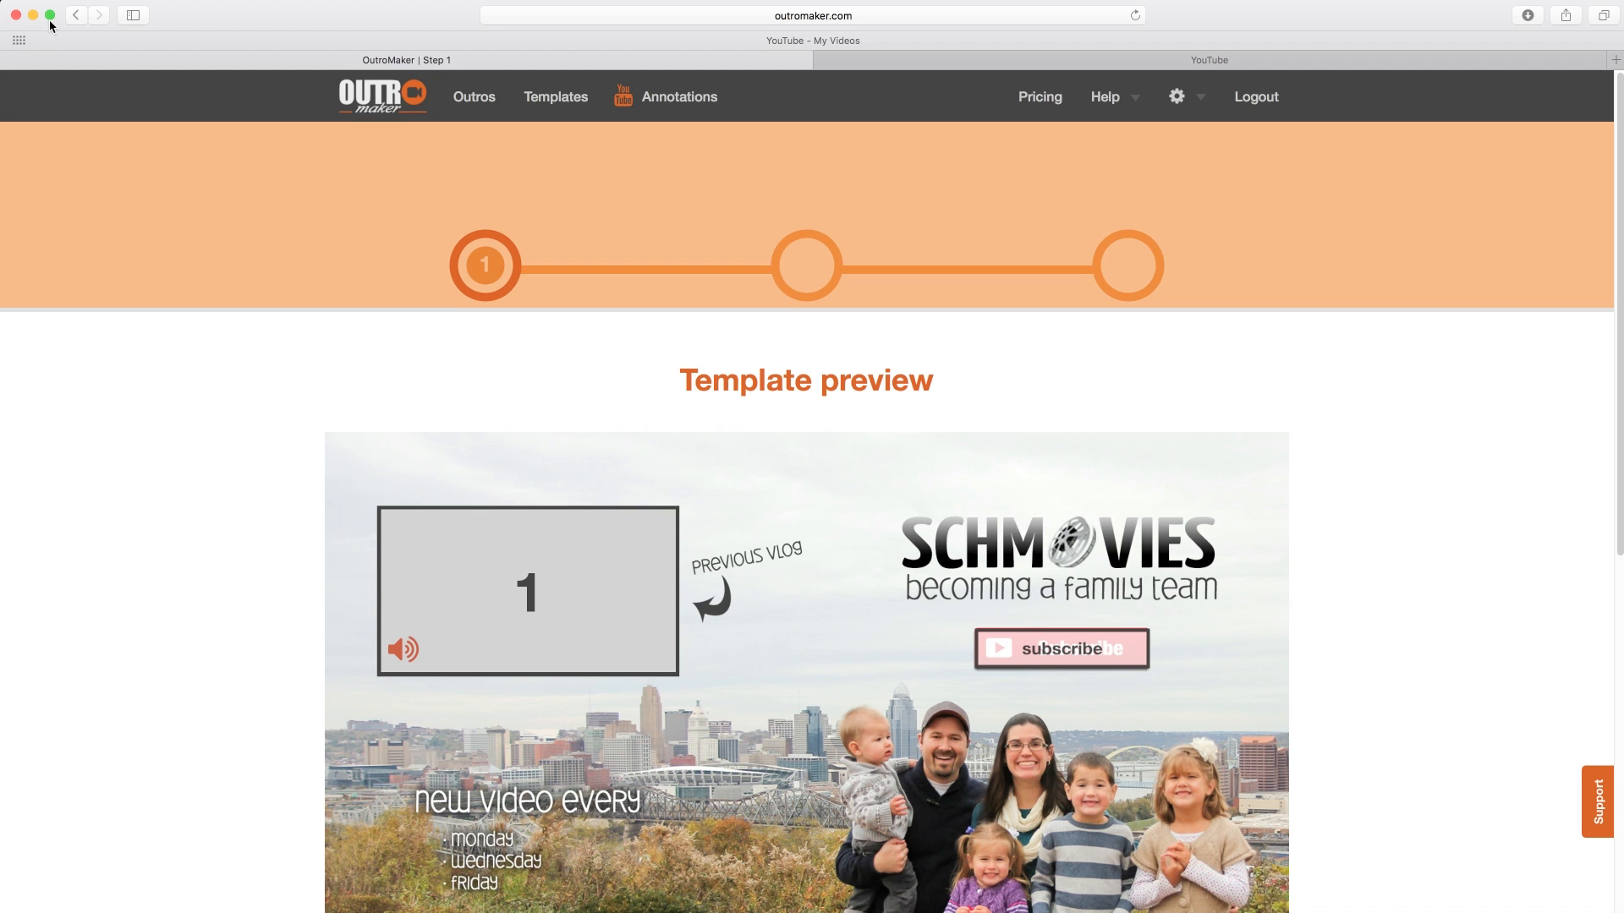
left_click(75, 15)
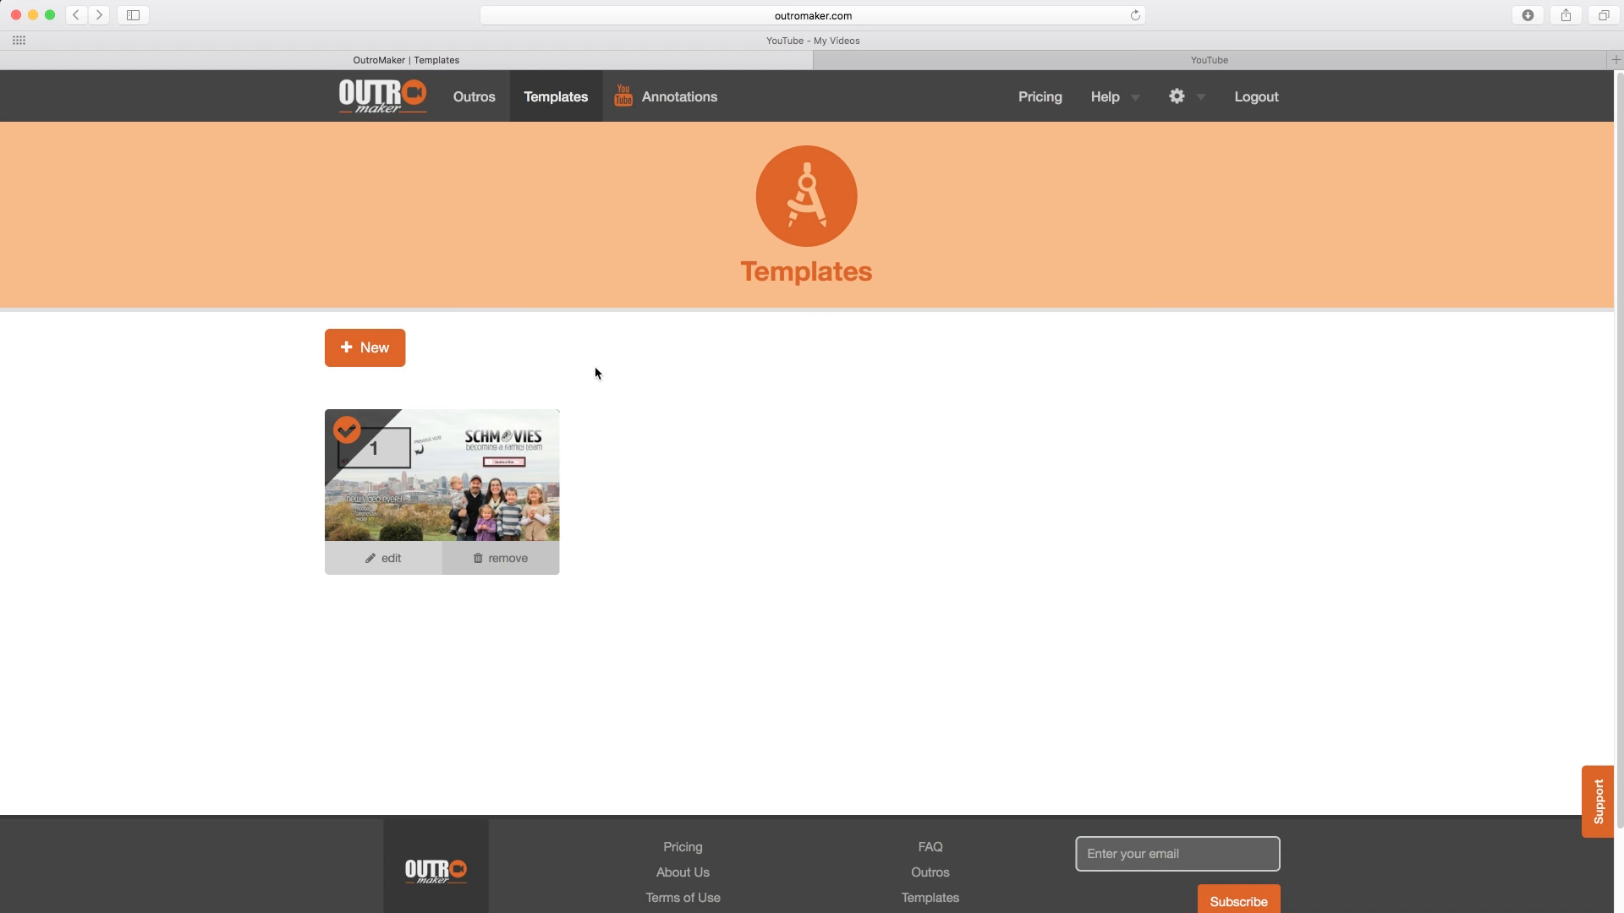
left_click(472, 99)
scroll(1353, 558, "down", 3)
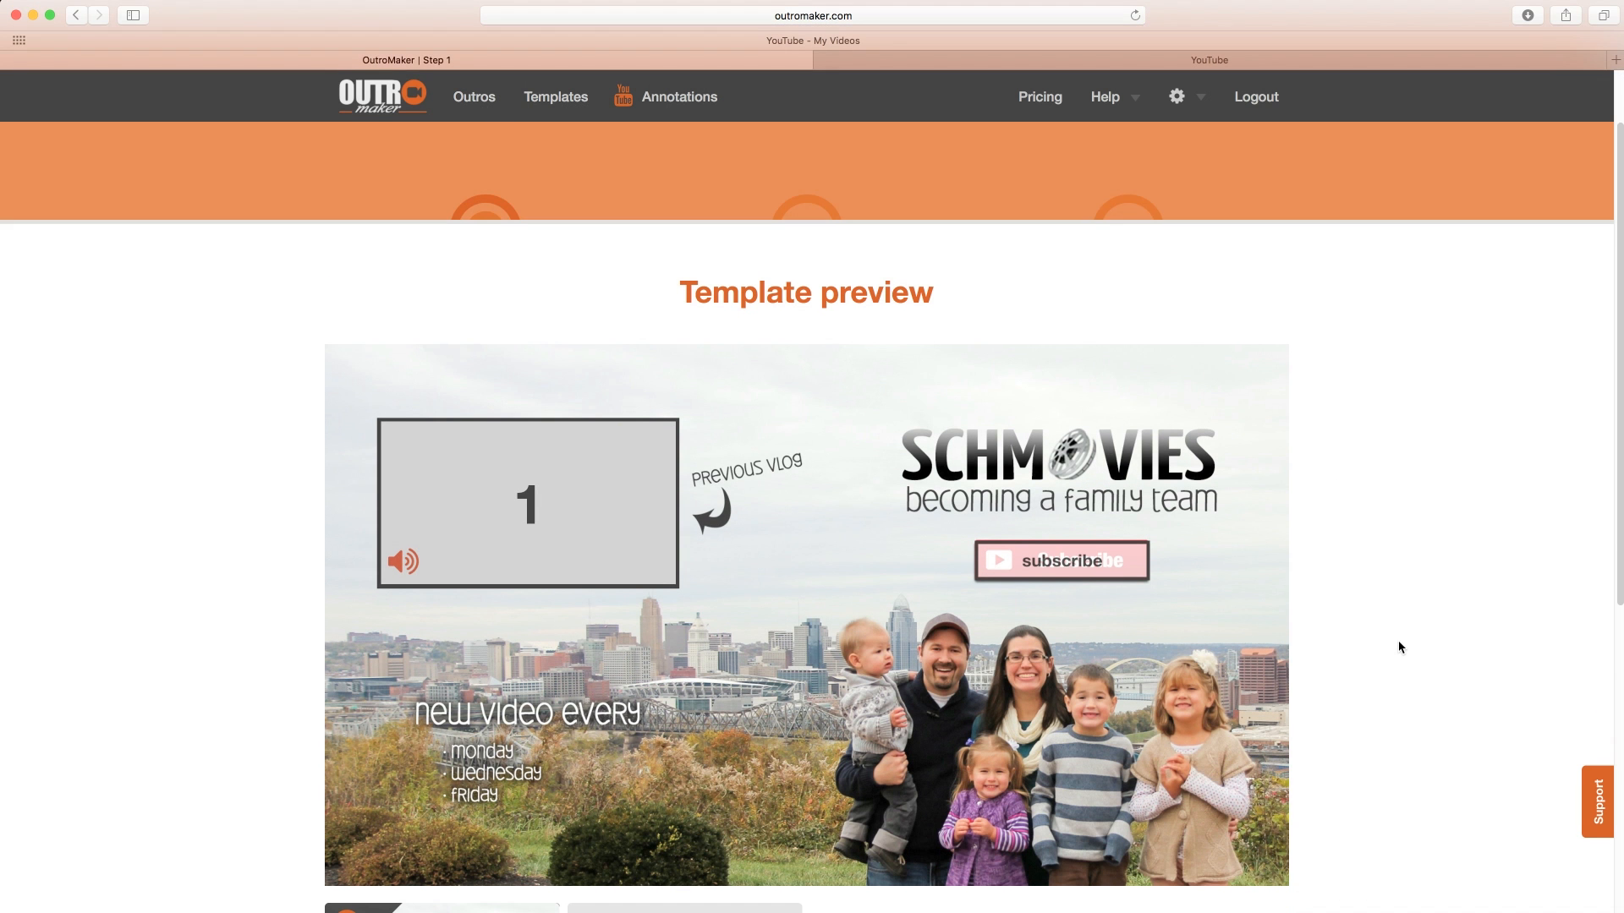
scroll(1244, 682, "down", 5)
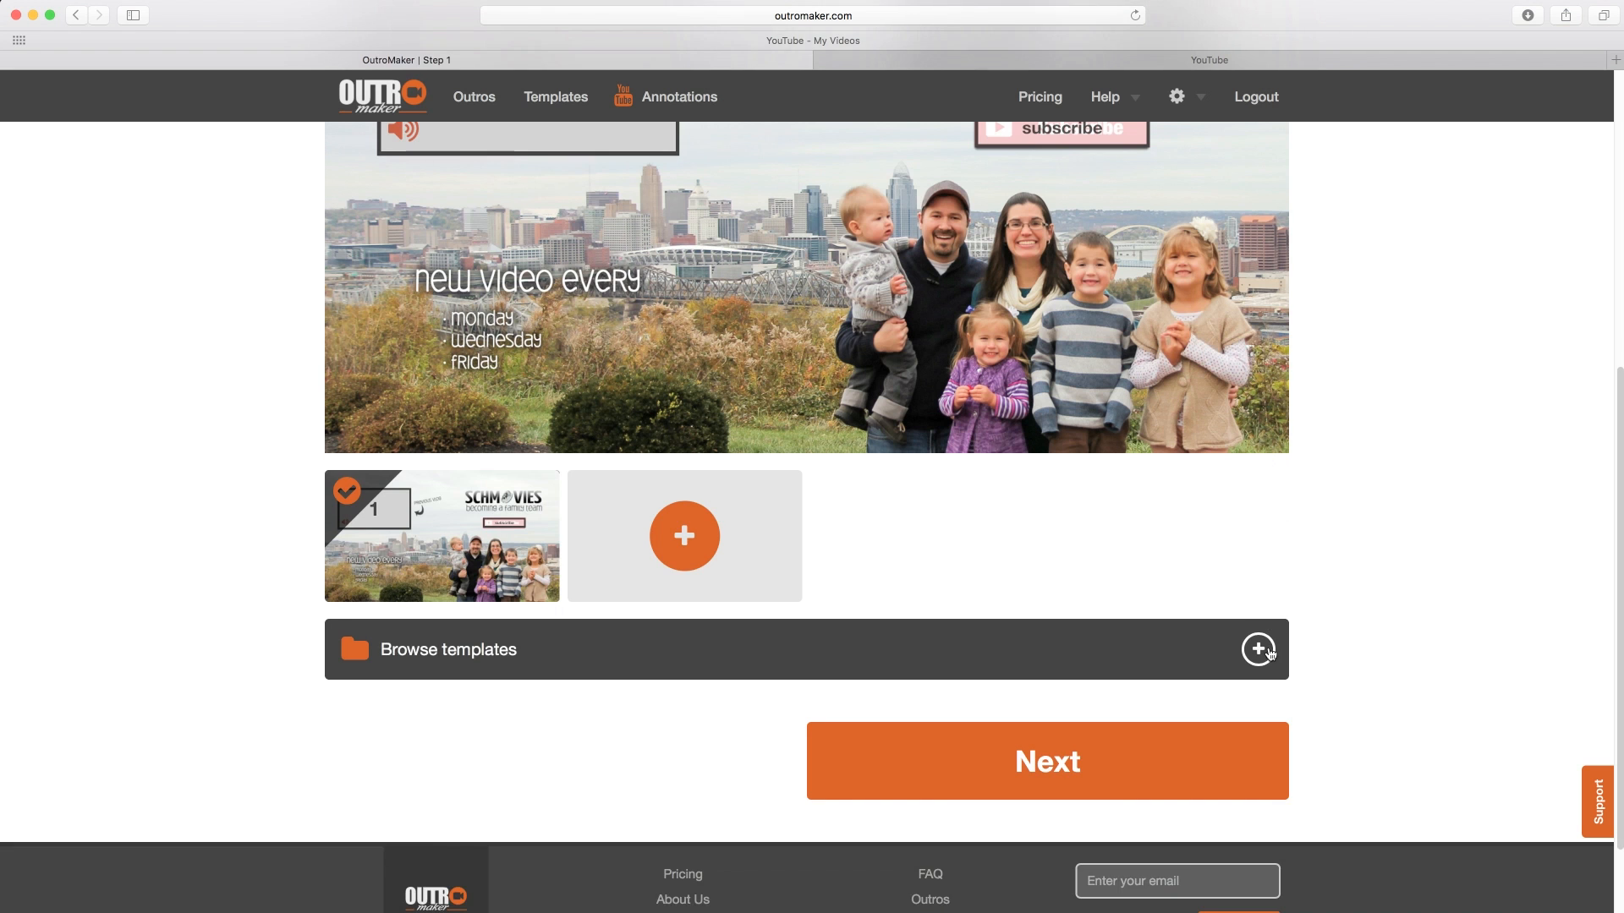
left_click(1257, 649)
scroll(1367, 663, "down", 3)
left_click(1057, 431)
- Select the dark polygon stock template with two video slots and continue to the video selection stage
scroll(1065, 444, "down", 3)
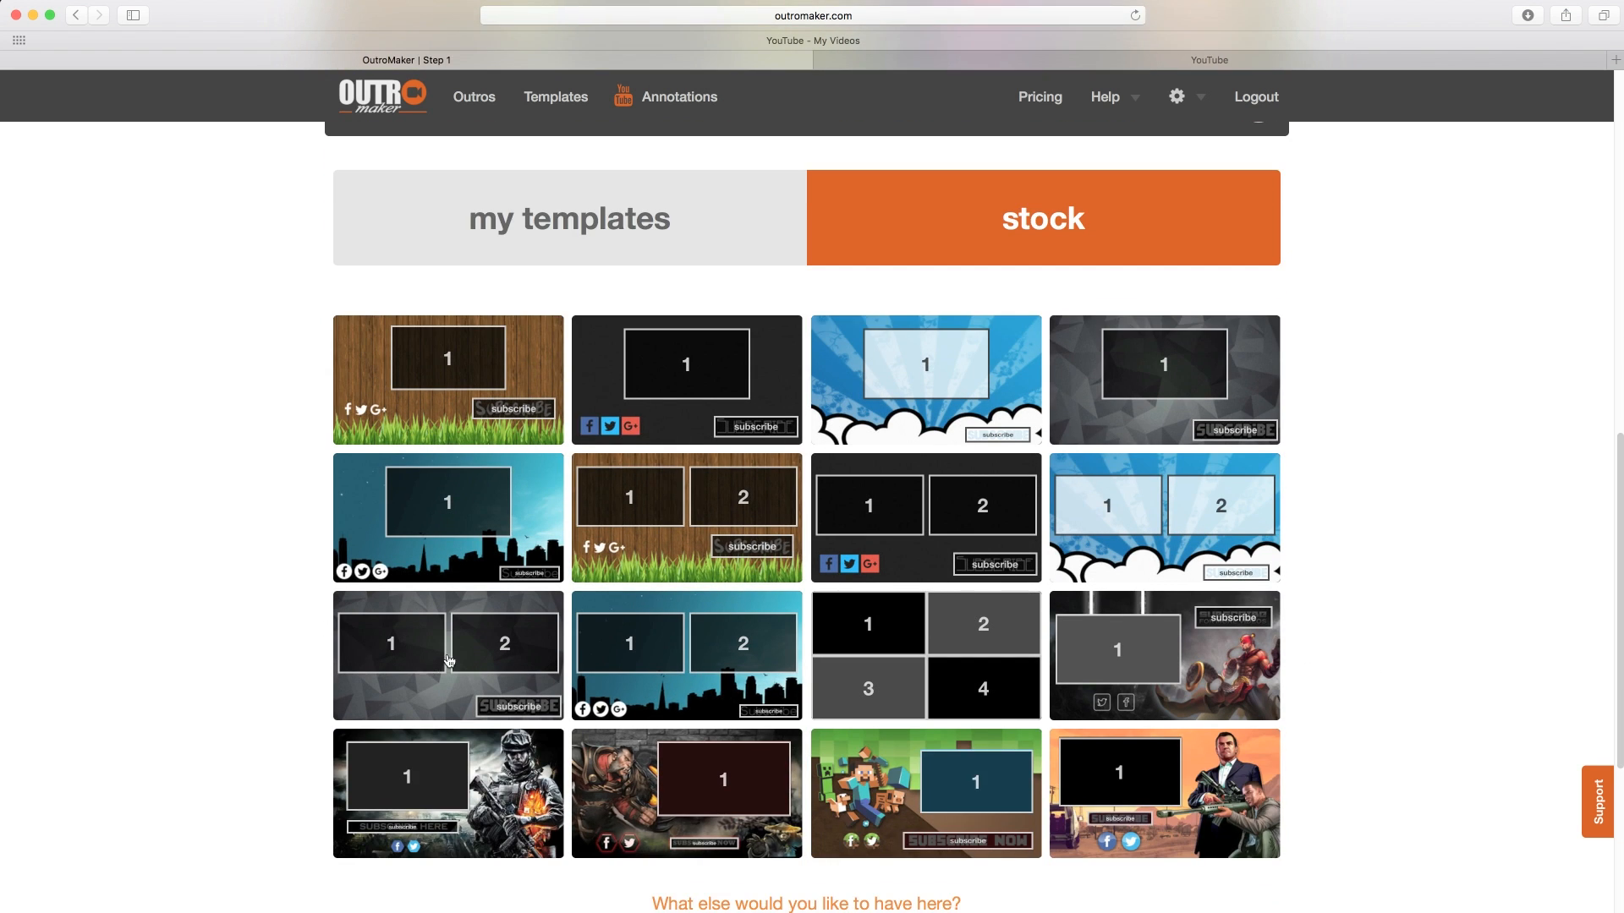
left_click(449, 661)
scroll(435, 672, "down", 5)
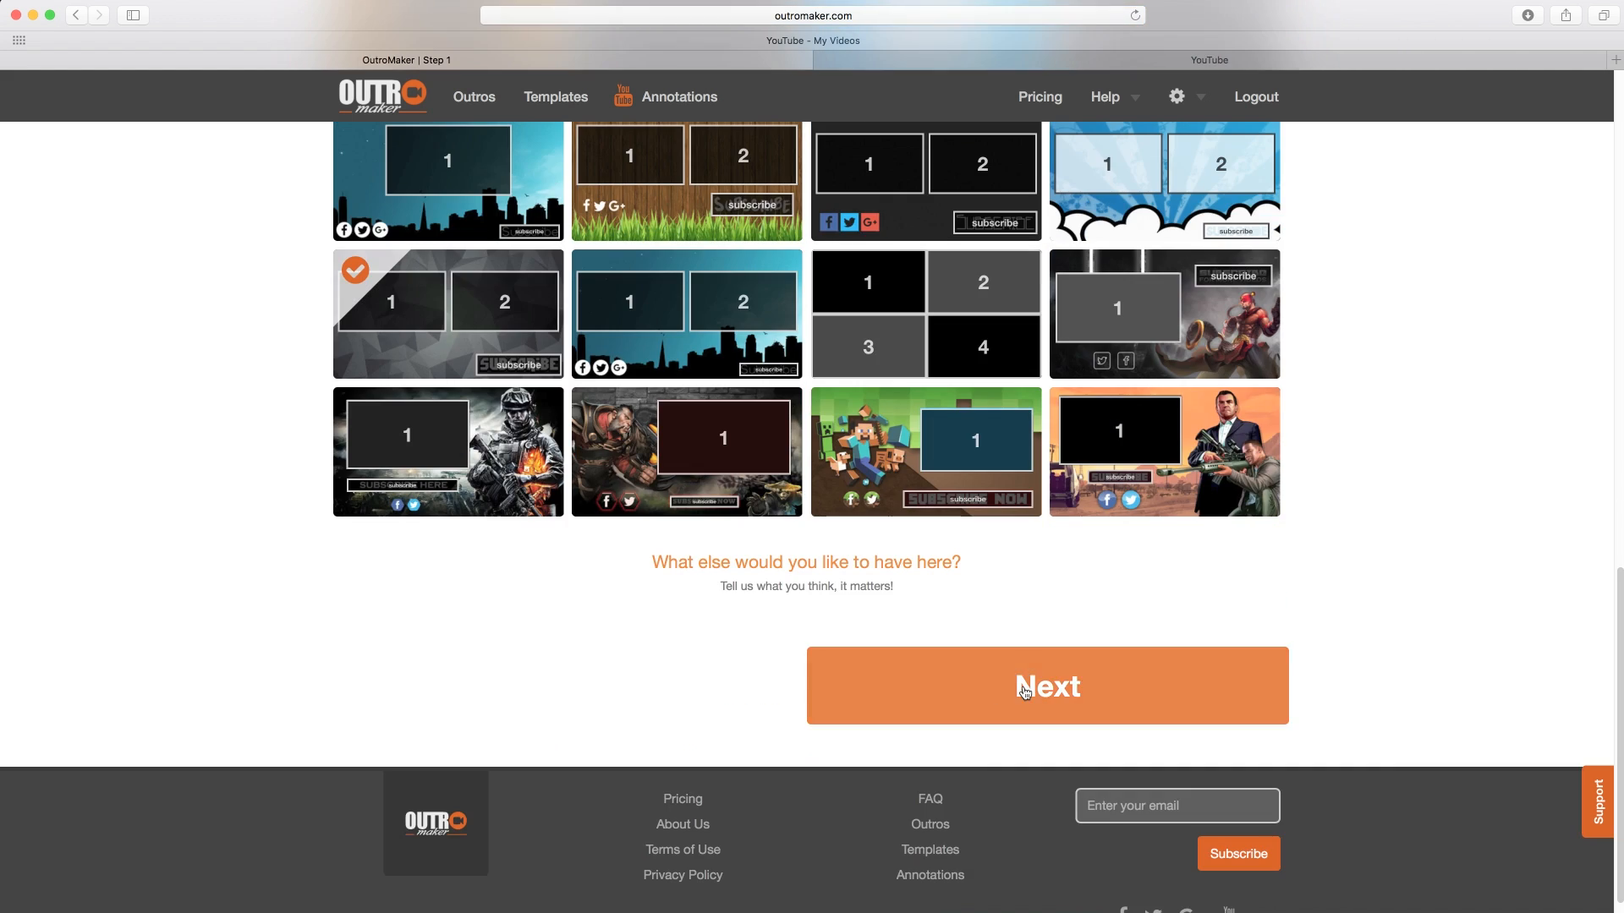
left_click(1024, 690)
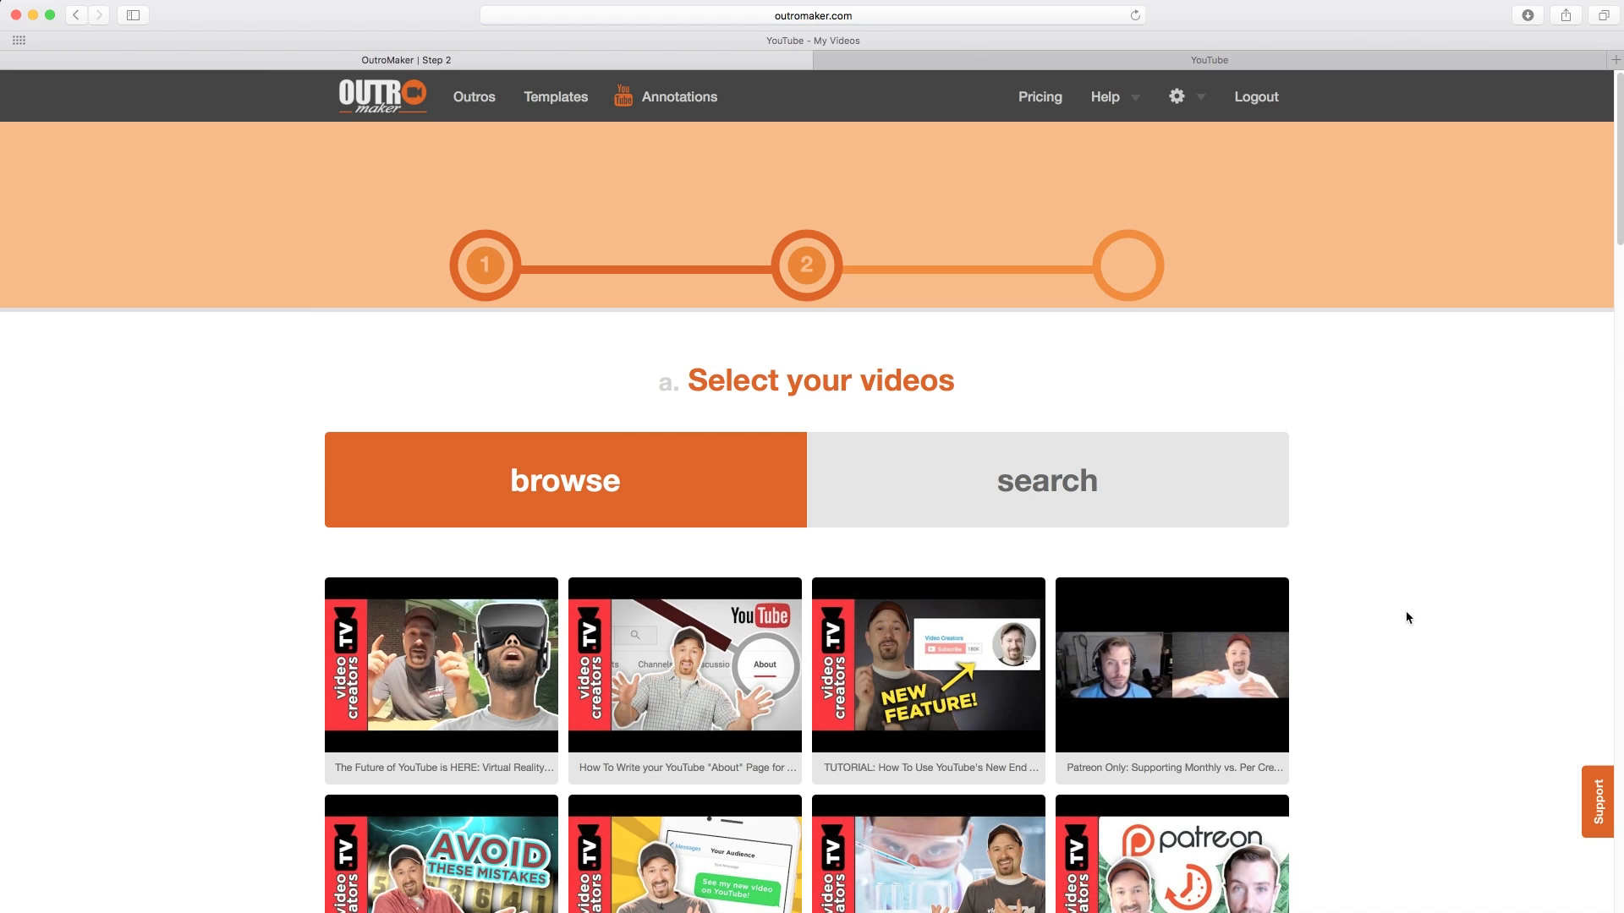
- Look through the channel's uploaded videos available for the outro's video slots
scroll(1406, 618, "down", 1)
scroll(1405, 612, "down", 3)
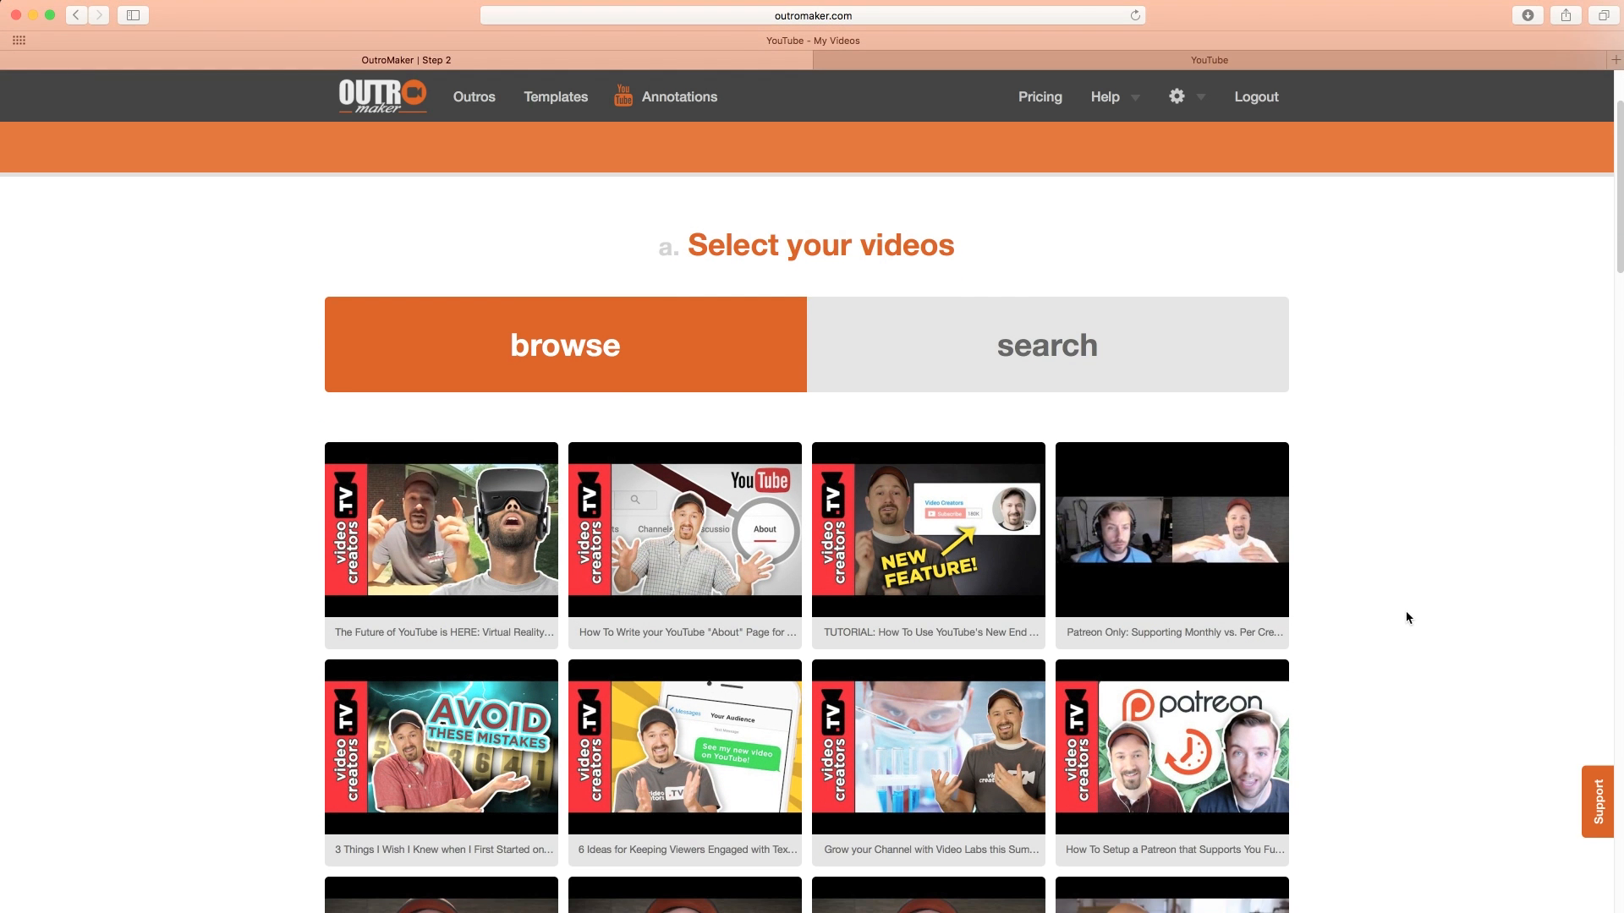
scroll(1405, 617, "down", 2)
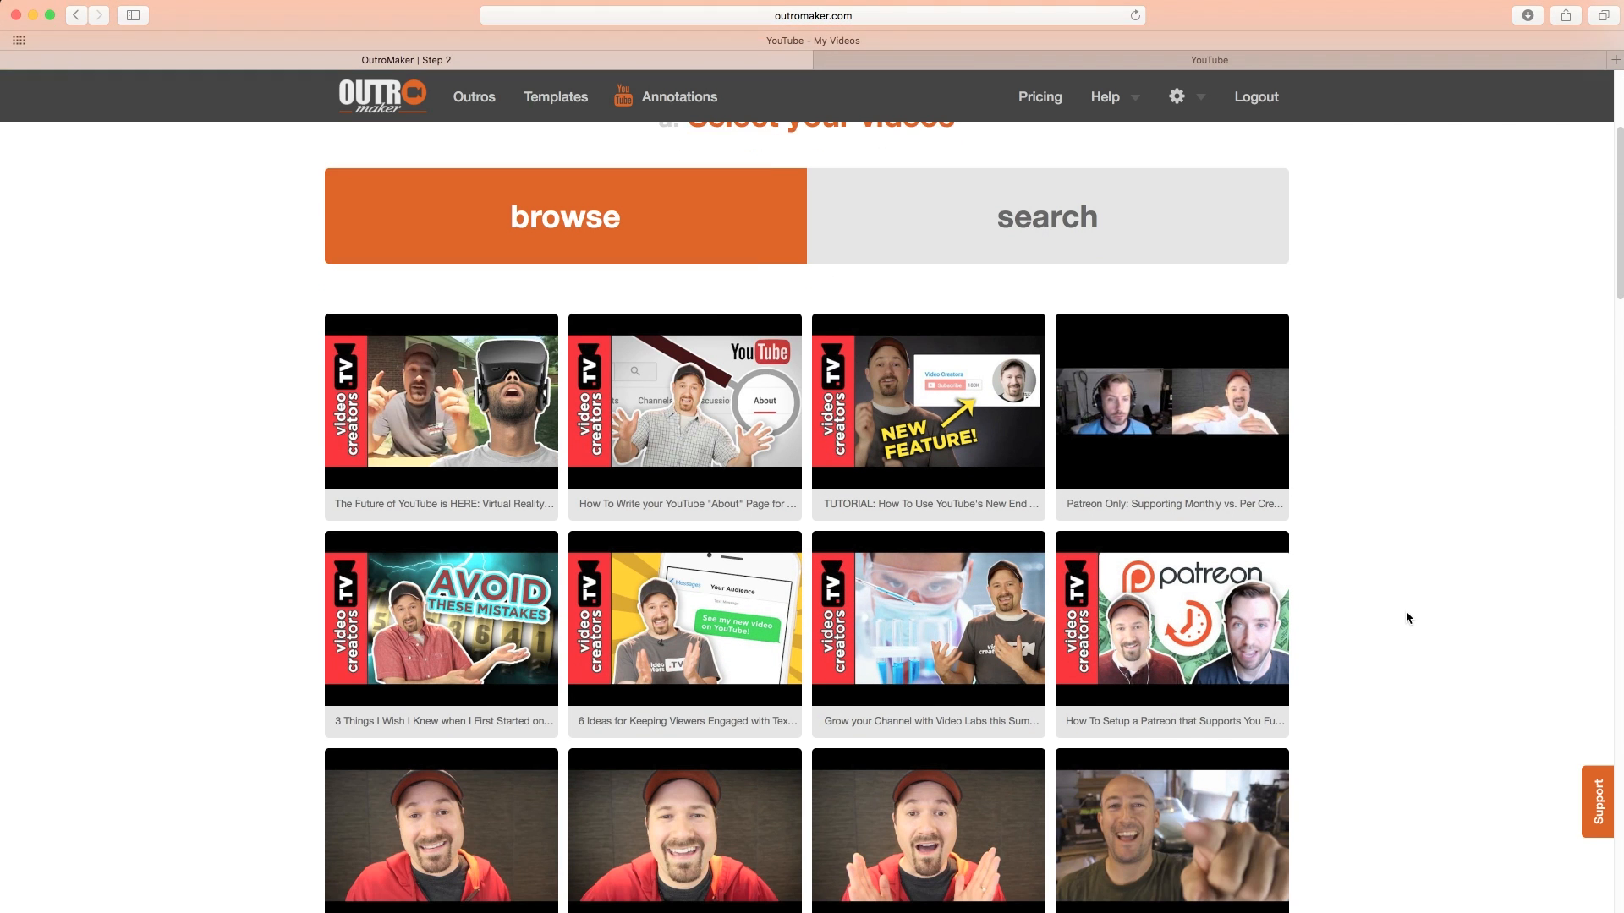
scroll(1406, 614, "down", 5)
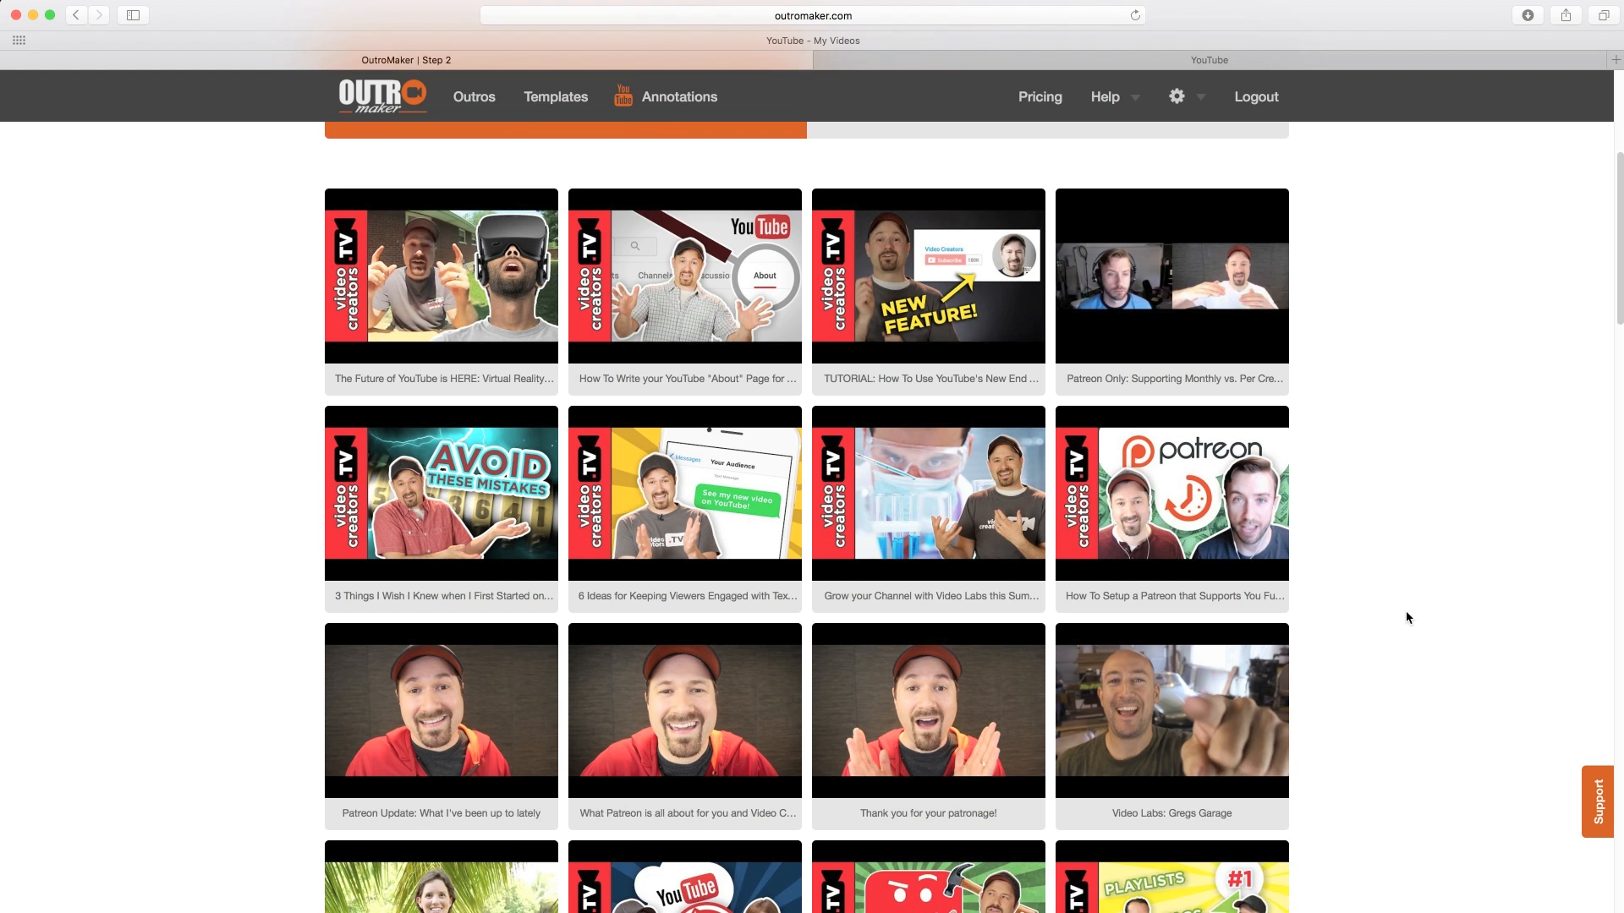
scroll(1405, 617, "down", 5)
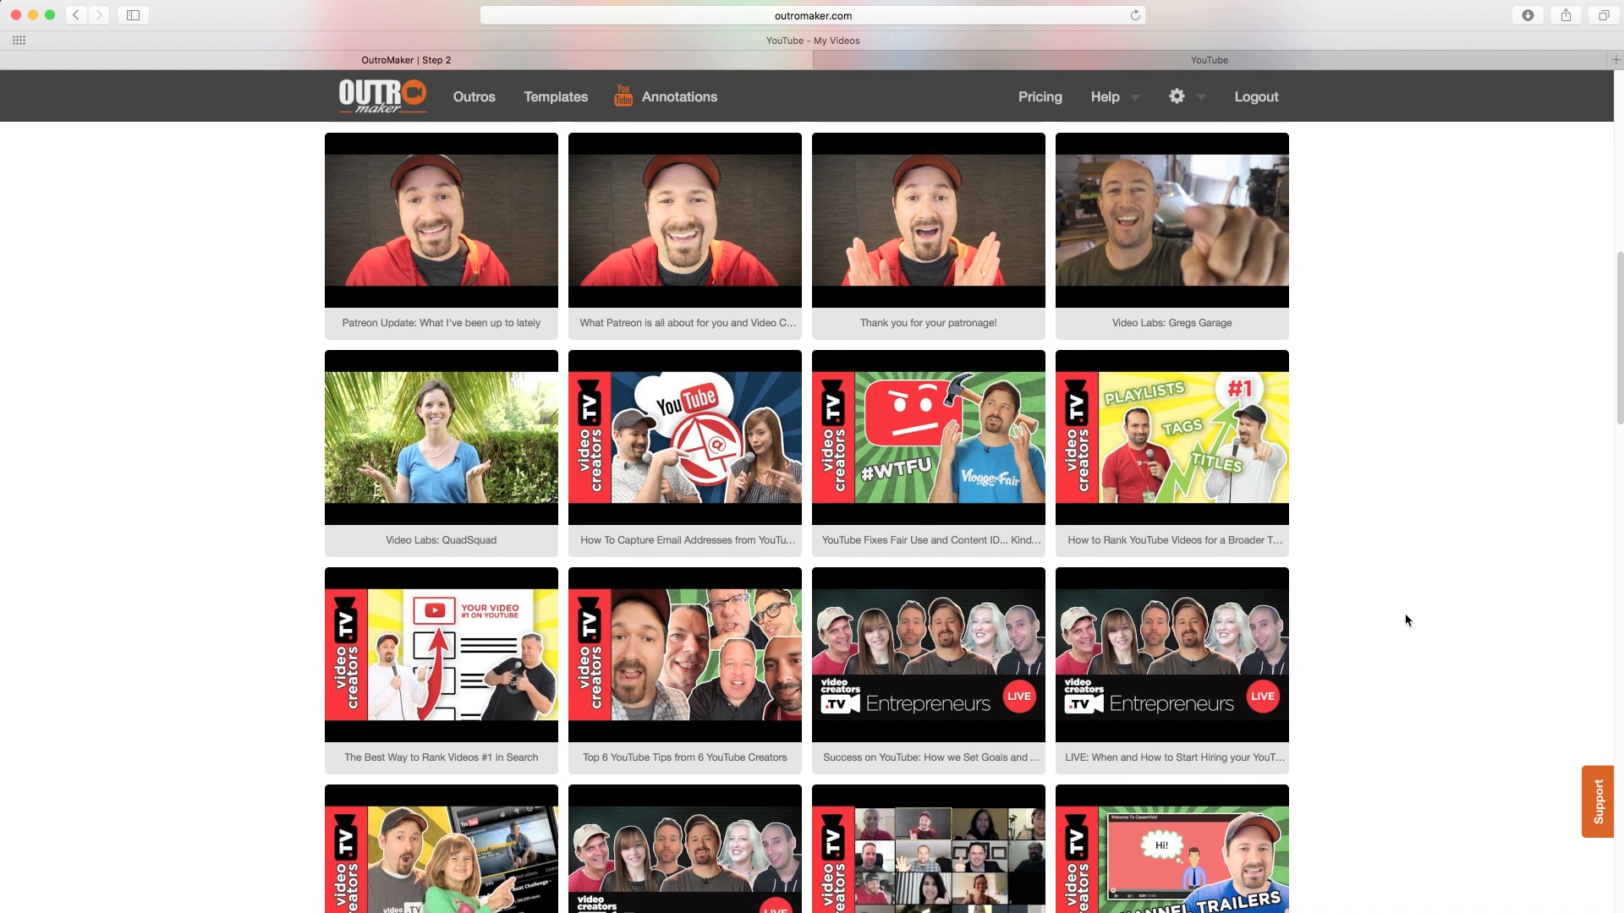
scroll(1404, 620, "down", 1)
scroll(1403, 620, "down", 1)
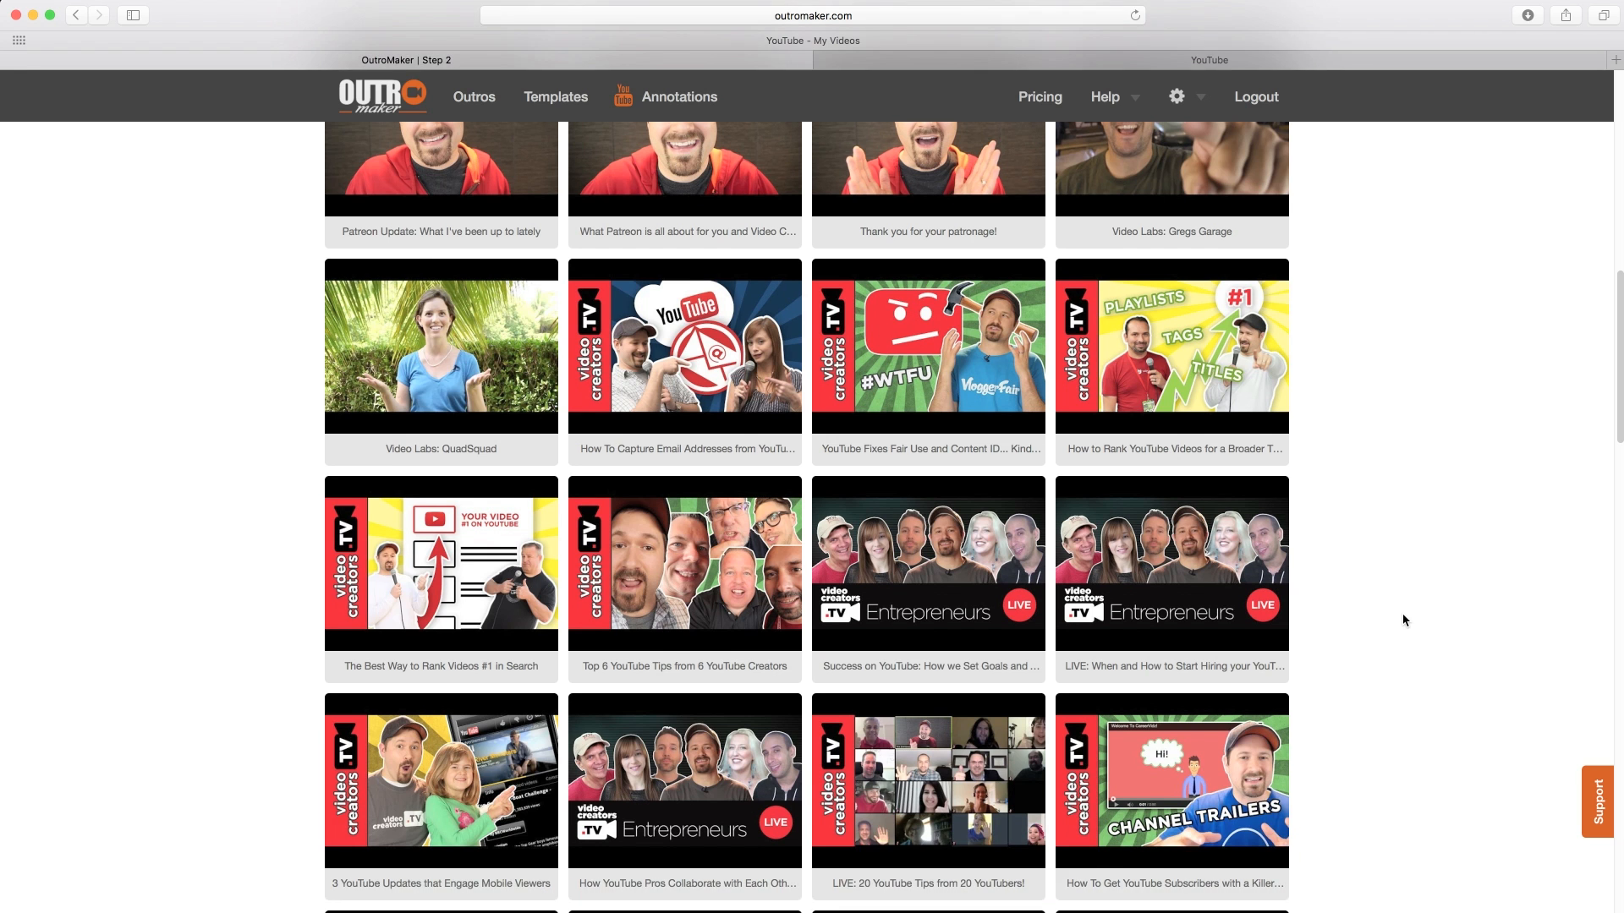
scroll(1425, 494, "down", 2)
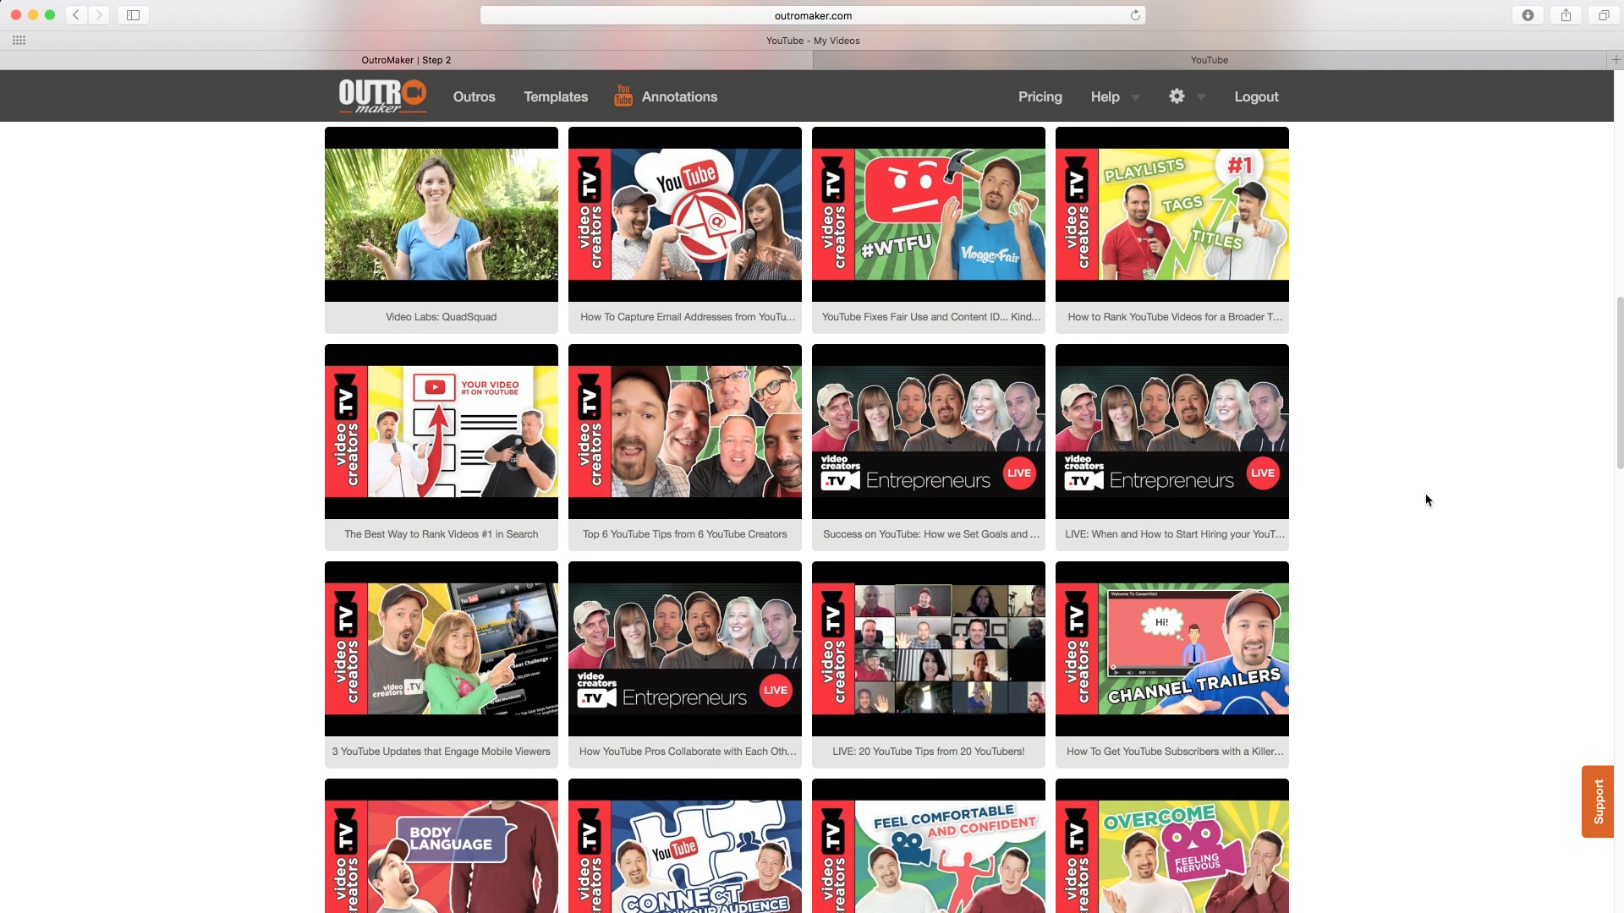
- Select the "How to Rank YouTube Videos for a Broader Topic" and "The Best Way to Rank Videos #1 in Search" videos for the outro
scroll(1428, 510, "up", 2)
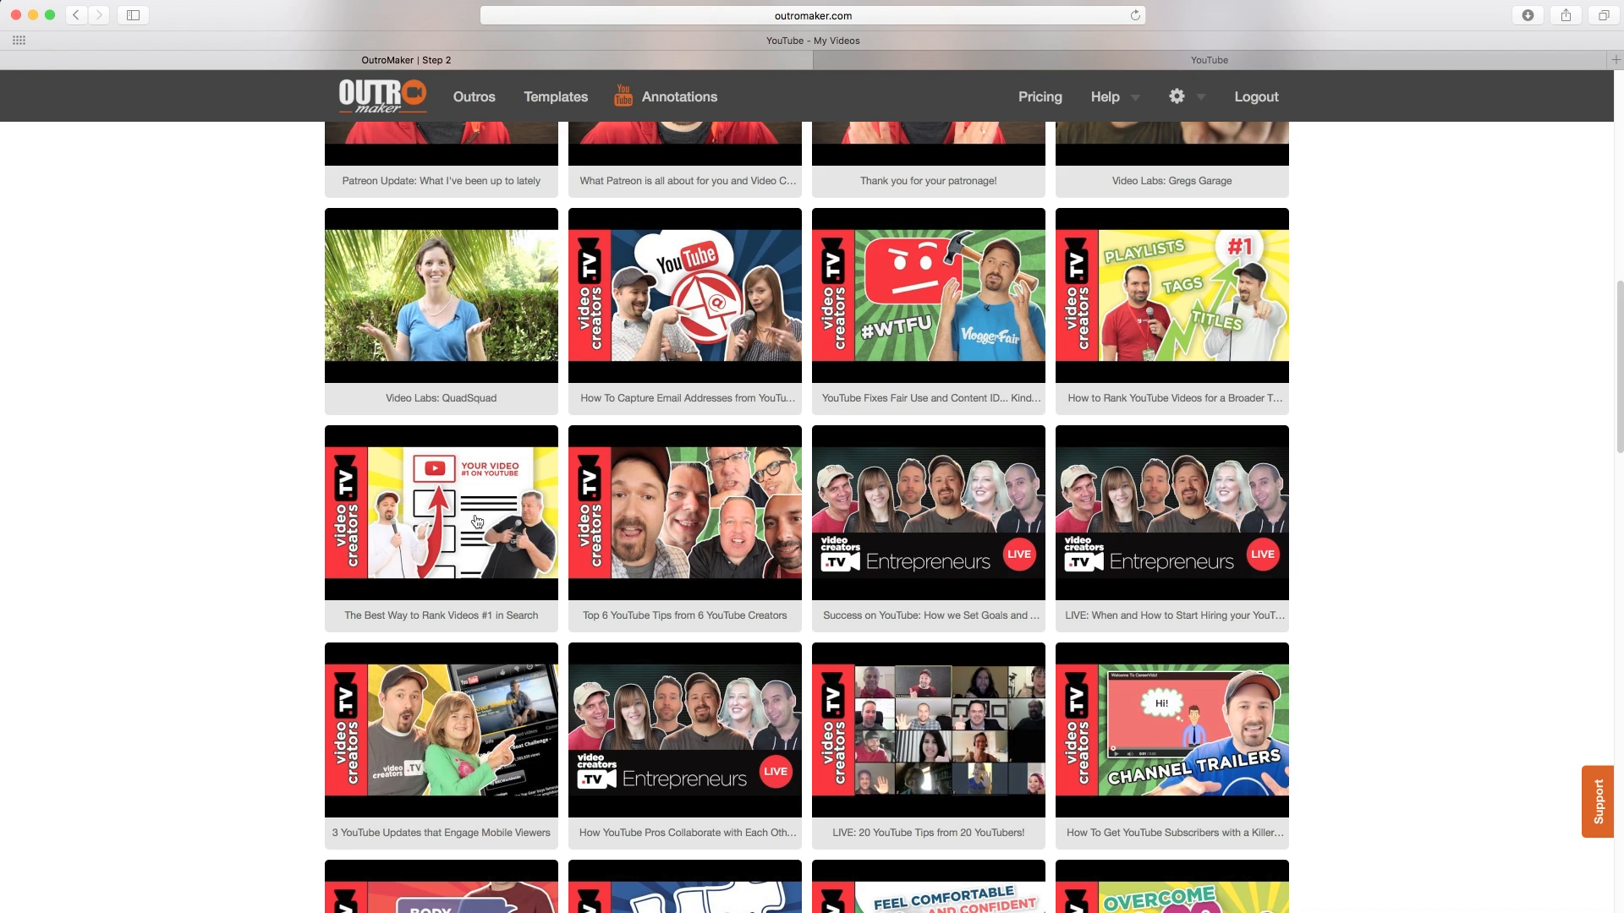
left_click(1190, 313)
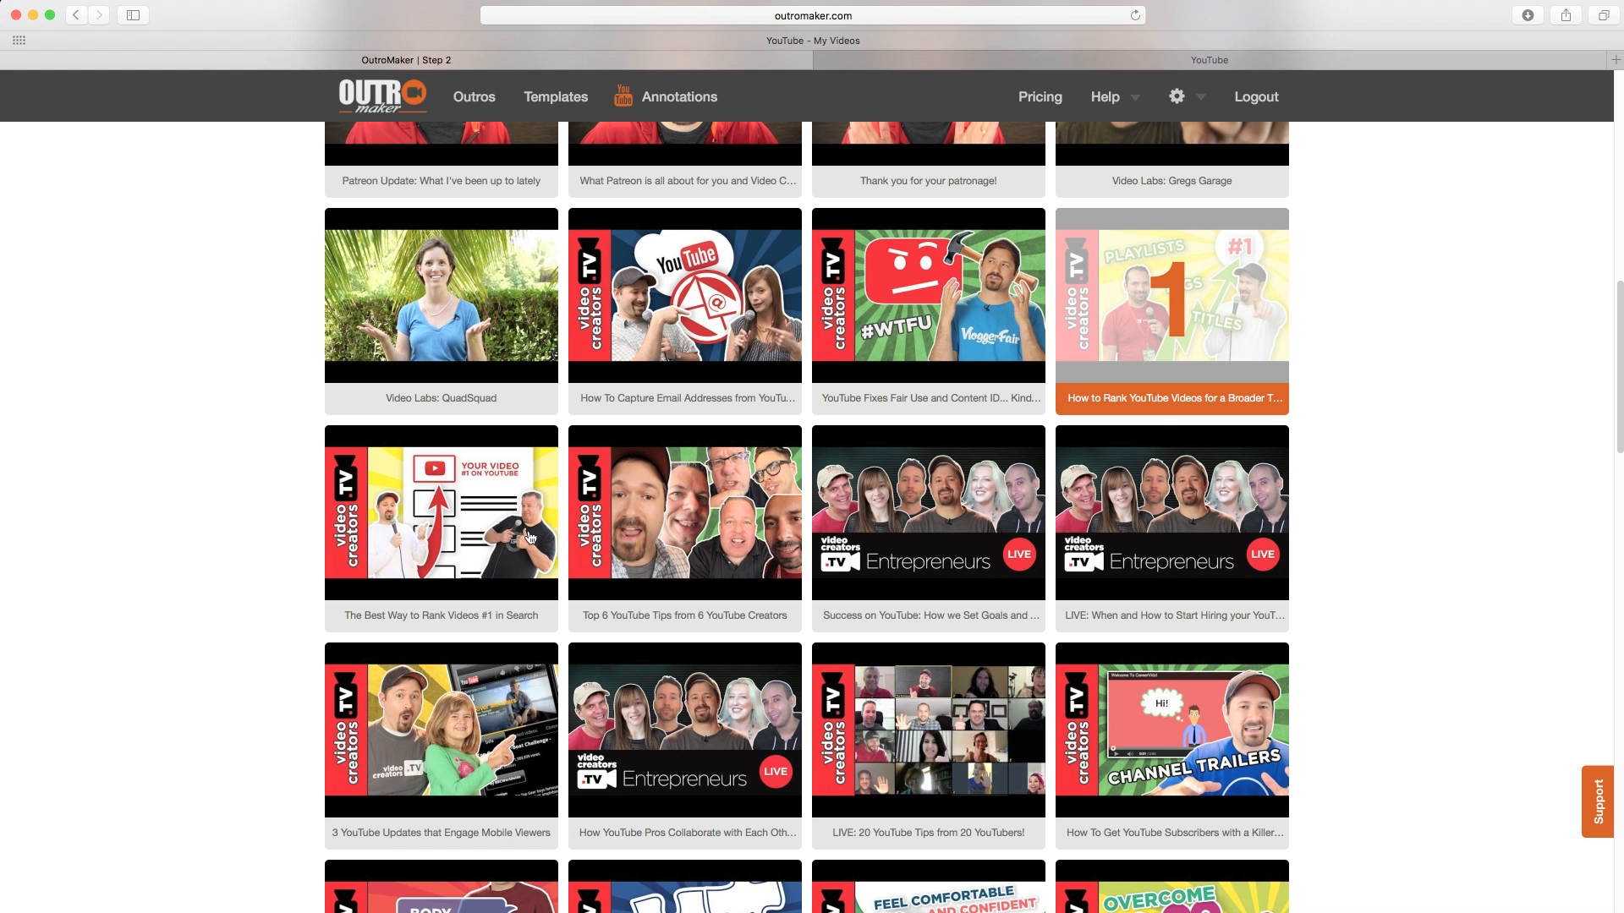
left_click(430, 542)
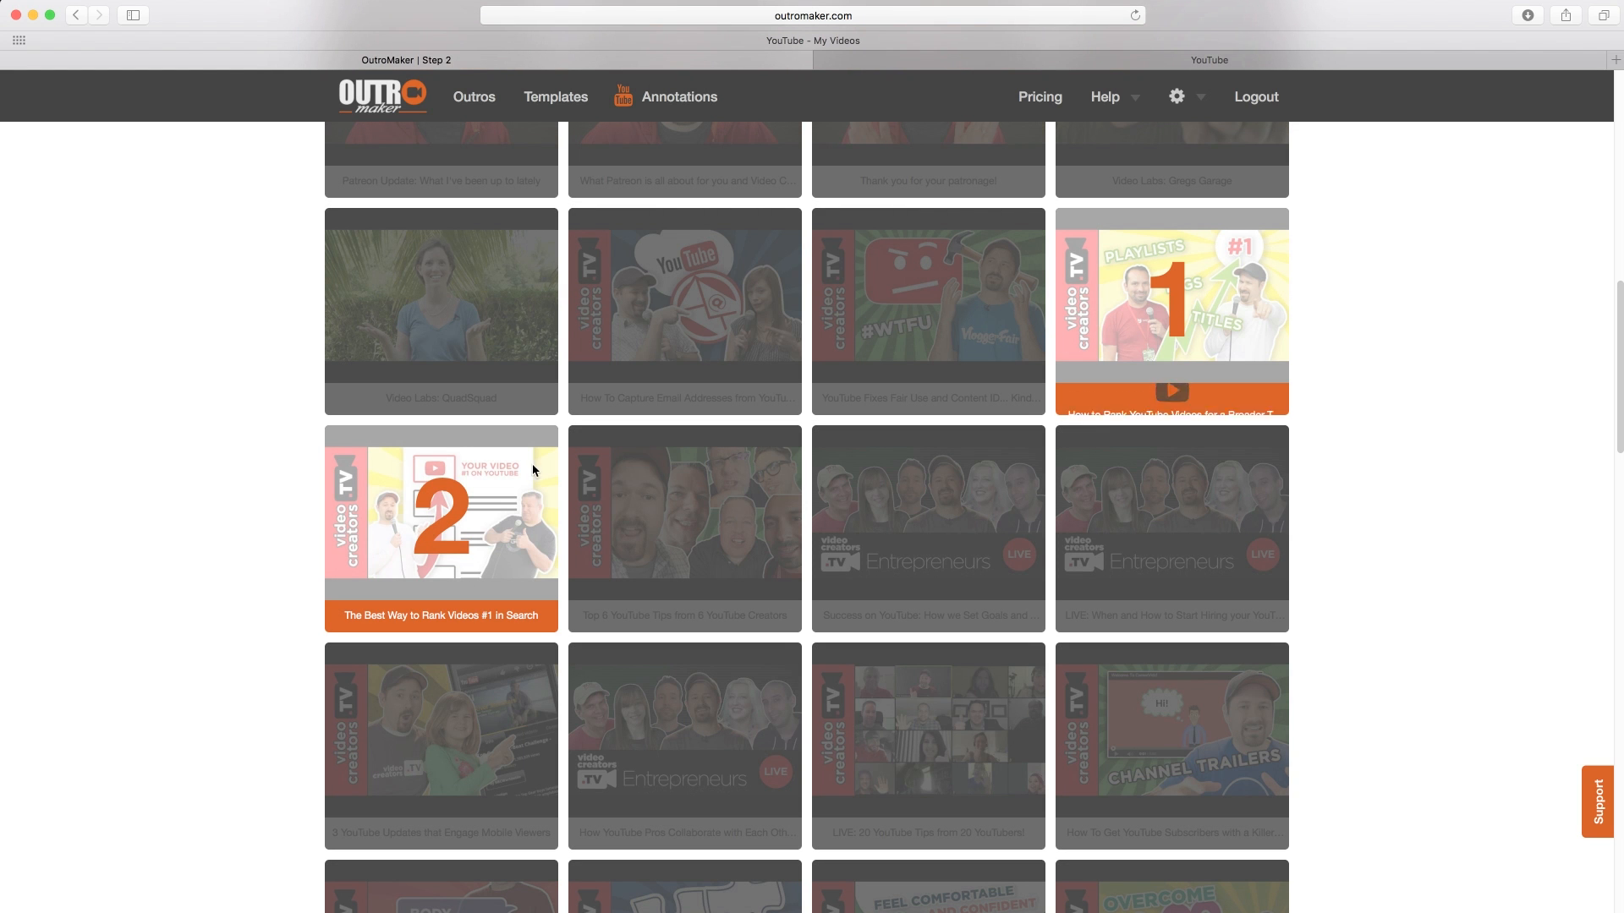
- Review the result preview with both selected videos and continue to the outro's final stage
scroll(1372, 564, "down", 10)
scroll(1372, 561, "down", 7)
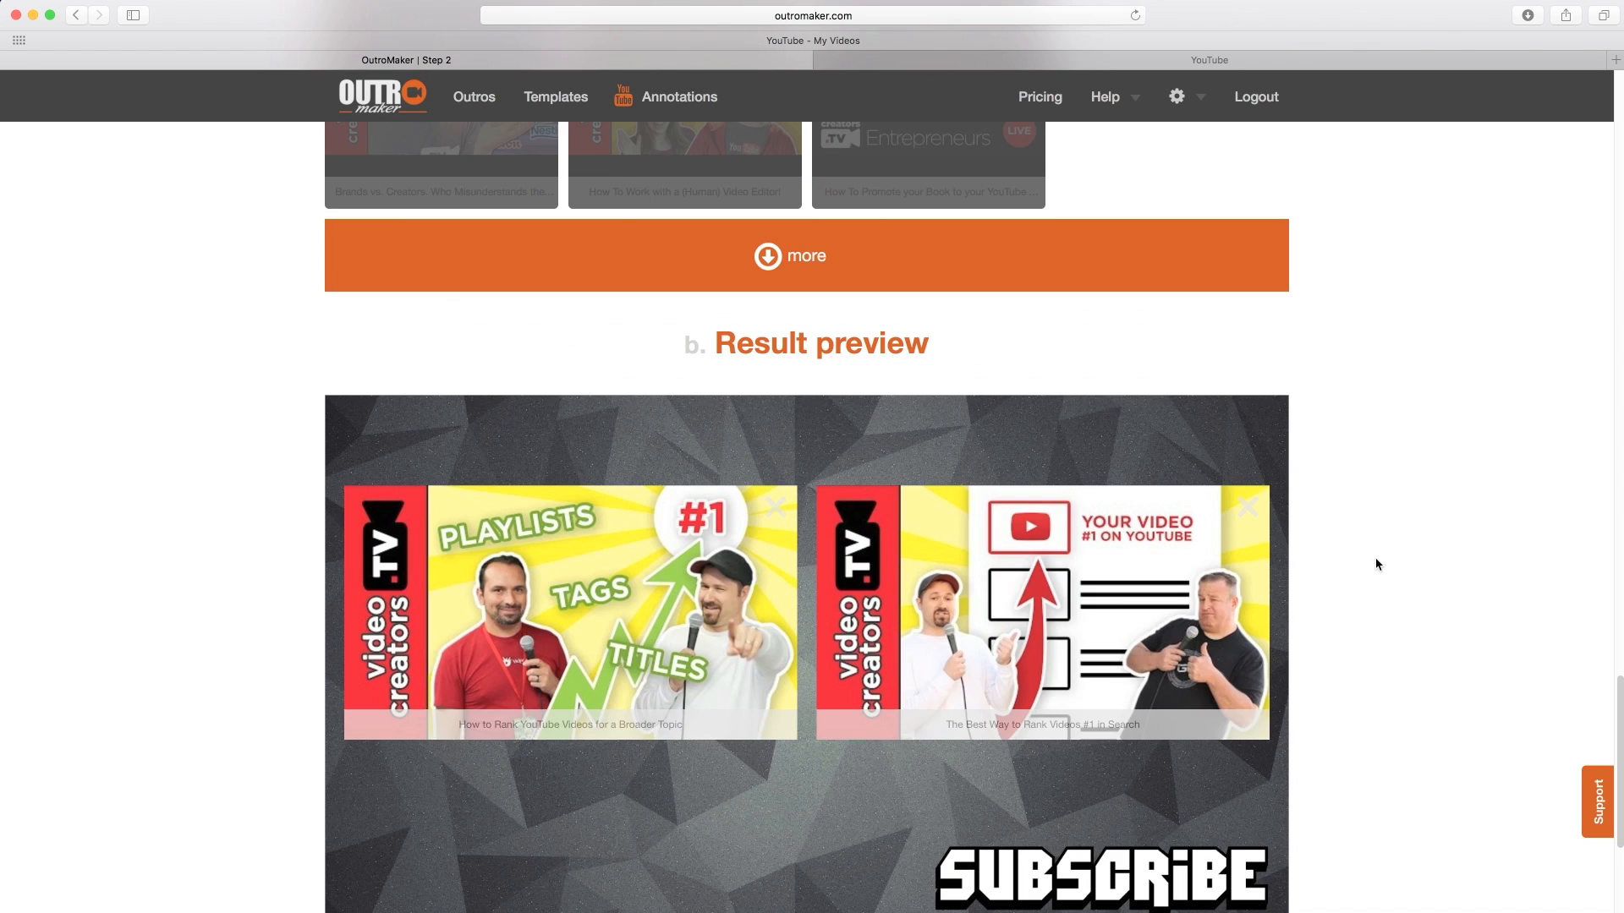
scroll(1438, 499, "up", 5)
scroll(1514, 430, "down", 5)
scroll(1513, 430, "down", 2)
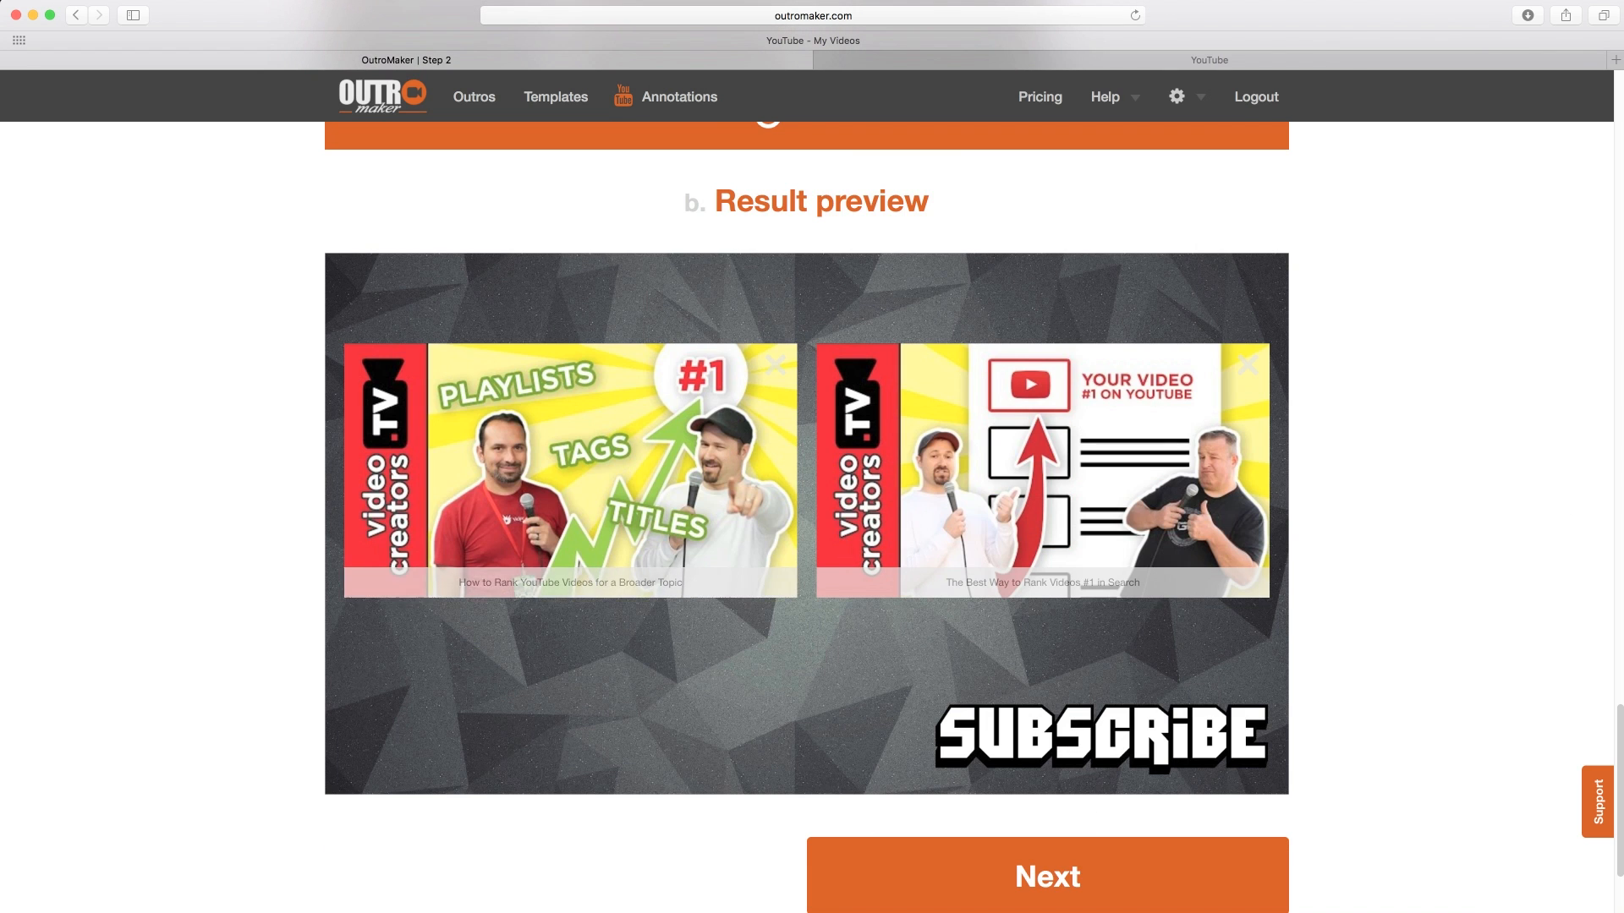
scroll(1114, 746, "down", 2)
left_click(1114, 745)
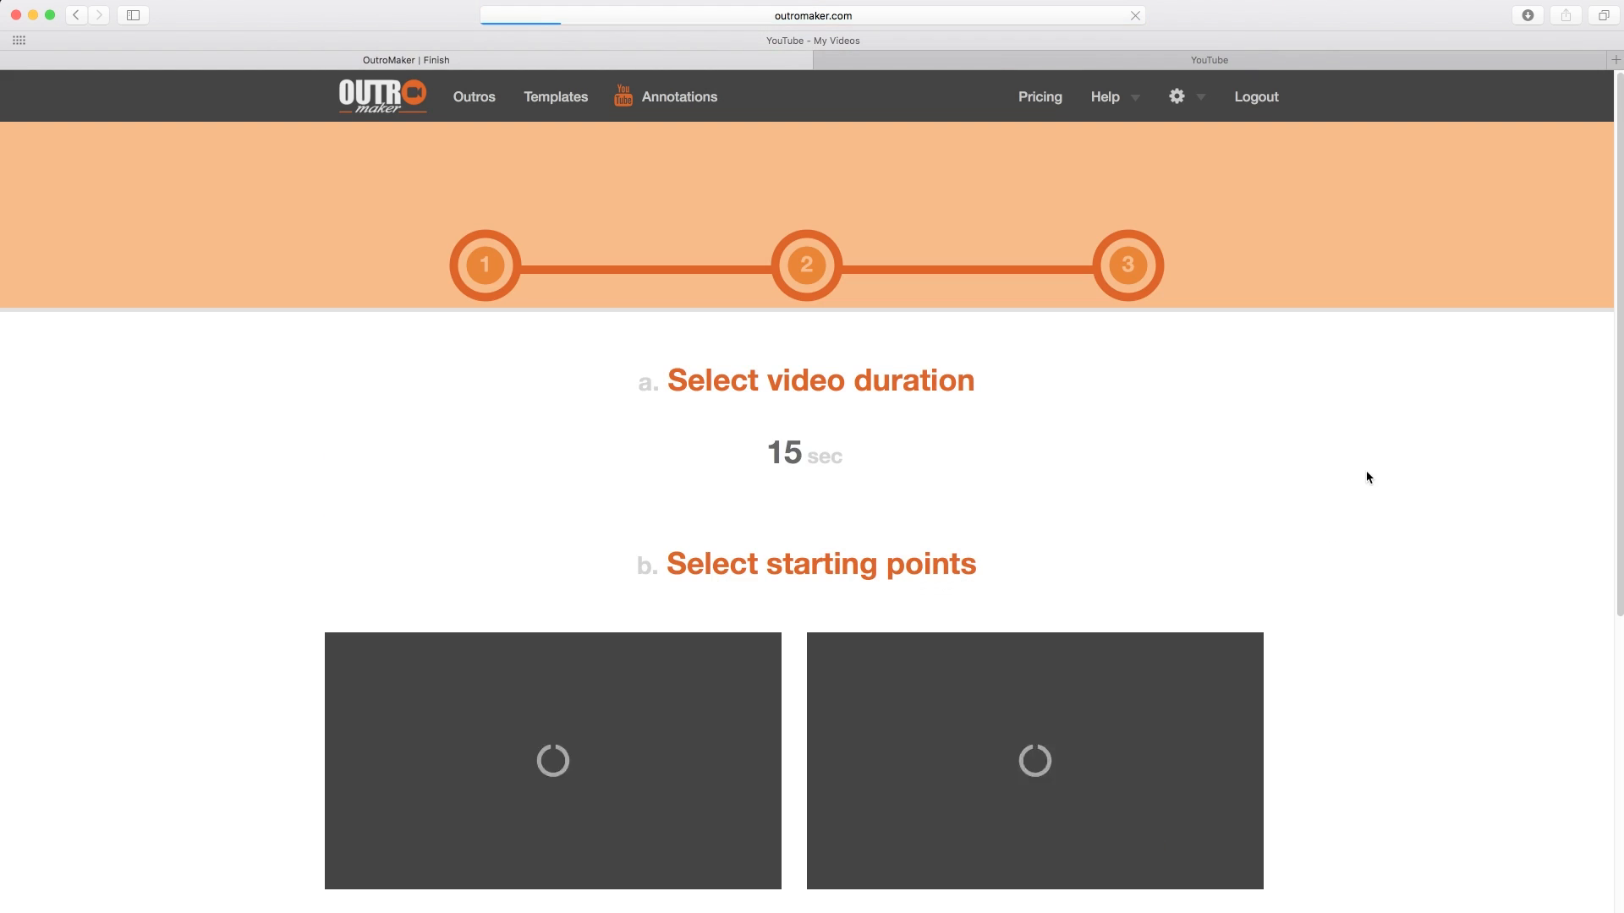
- Set the outro's video duration to 15 seconds
scroll(1435, 639, "down", 2)
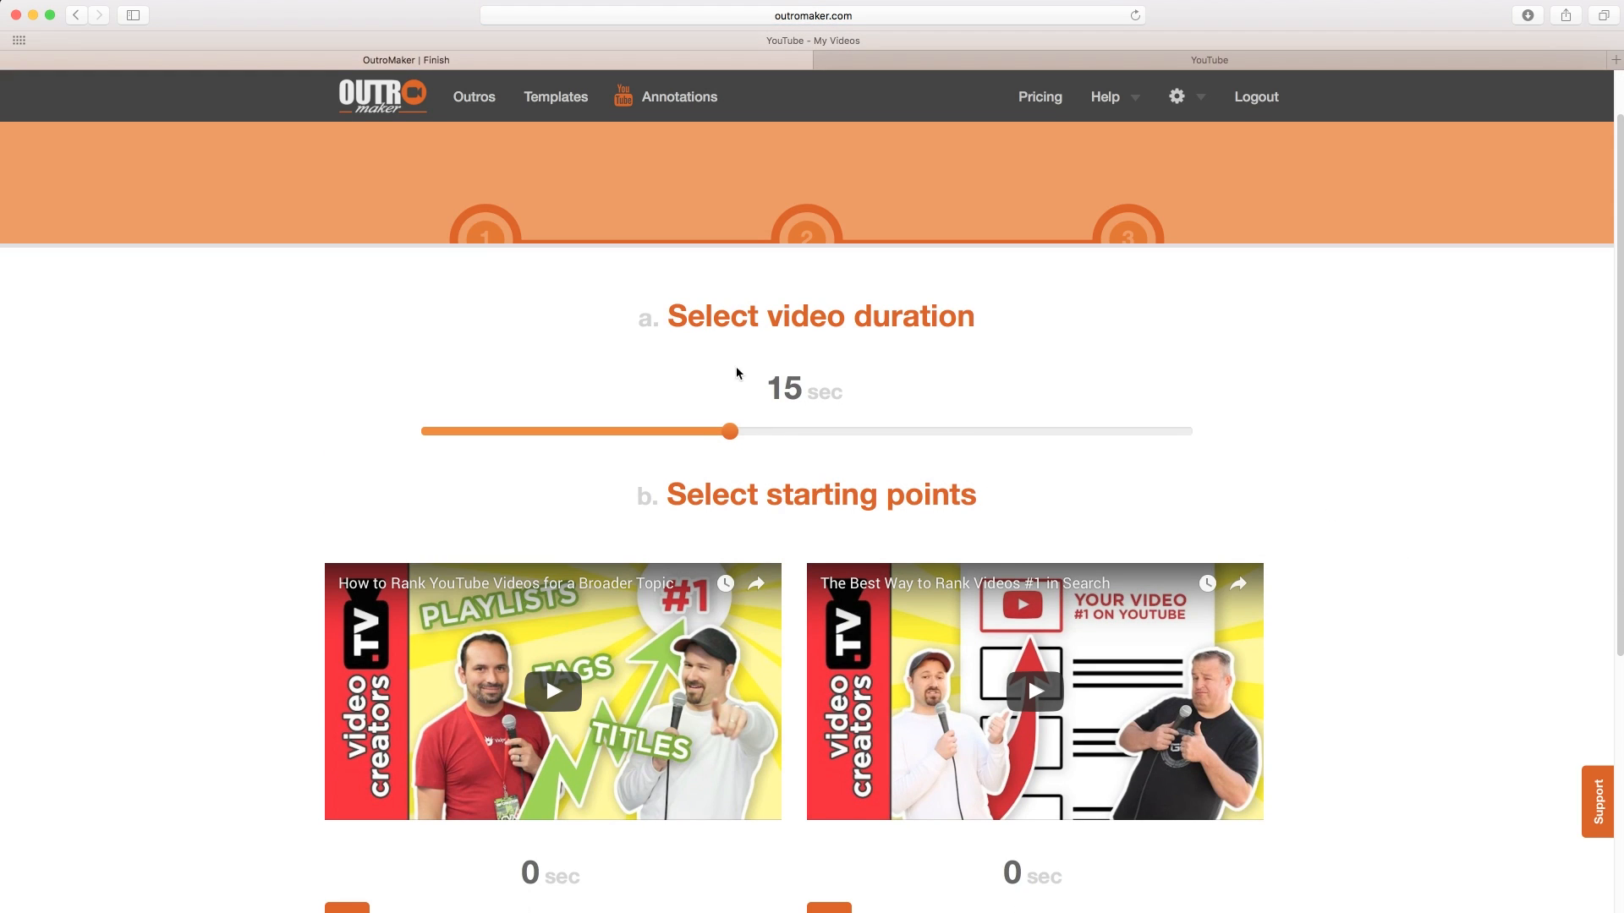
scroll(798, 367, "down", 2)
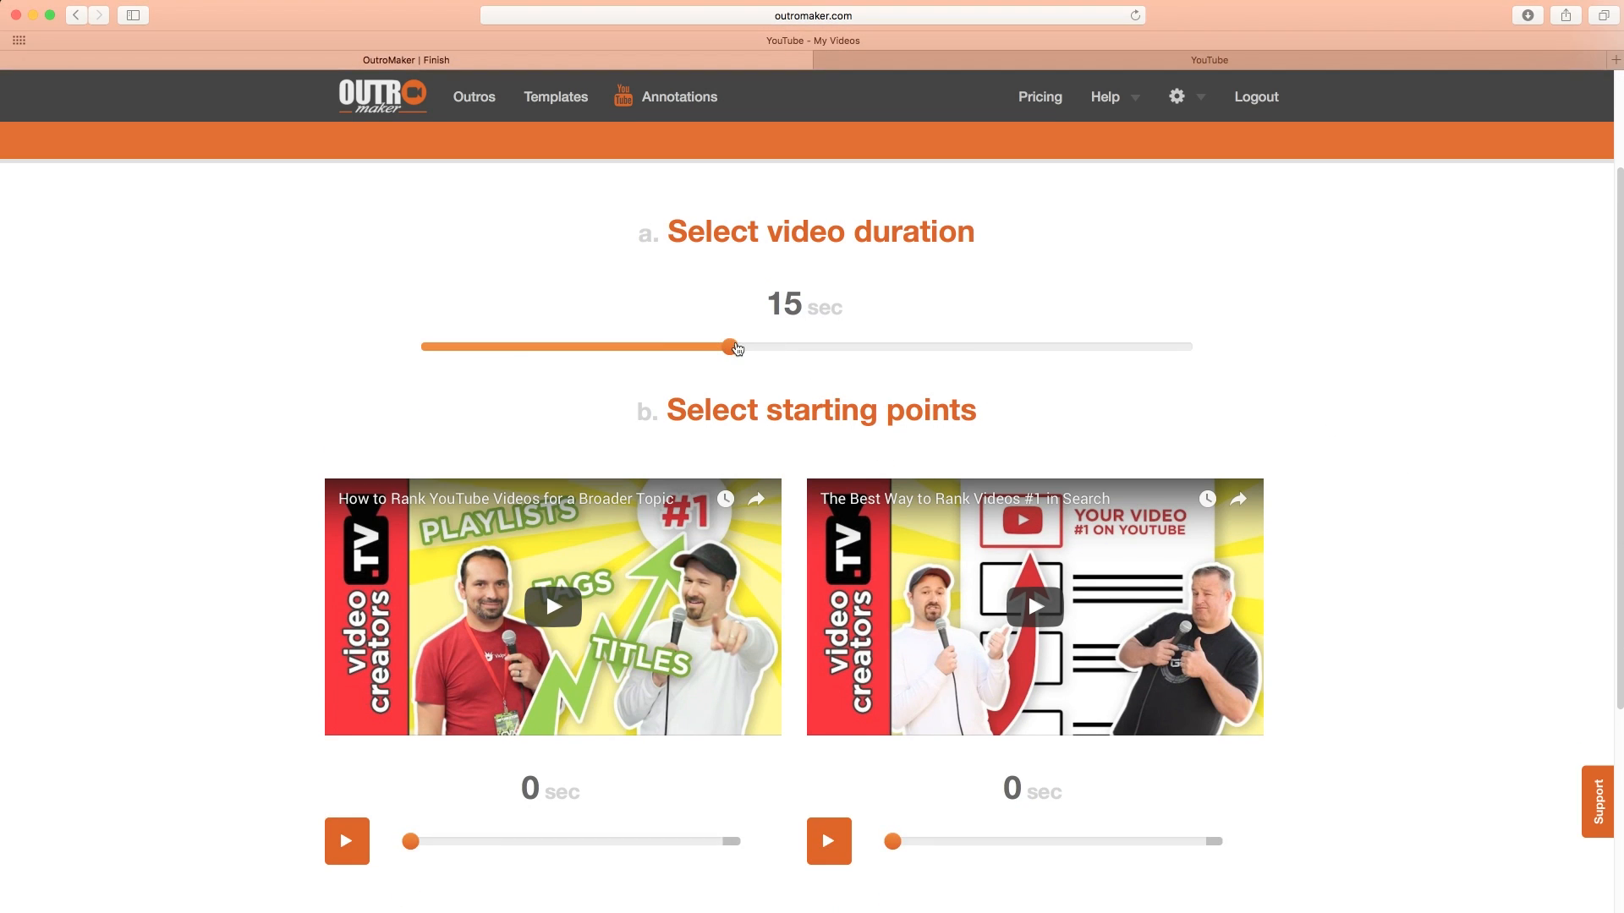
left_click_drag(732, 346, 743, 381)
scroll(1446, 439, "down", 3)
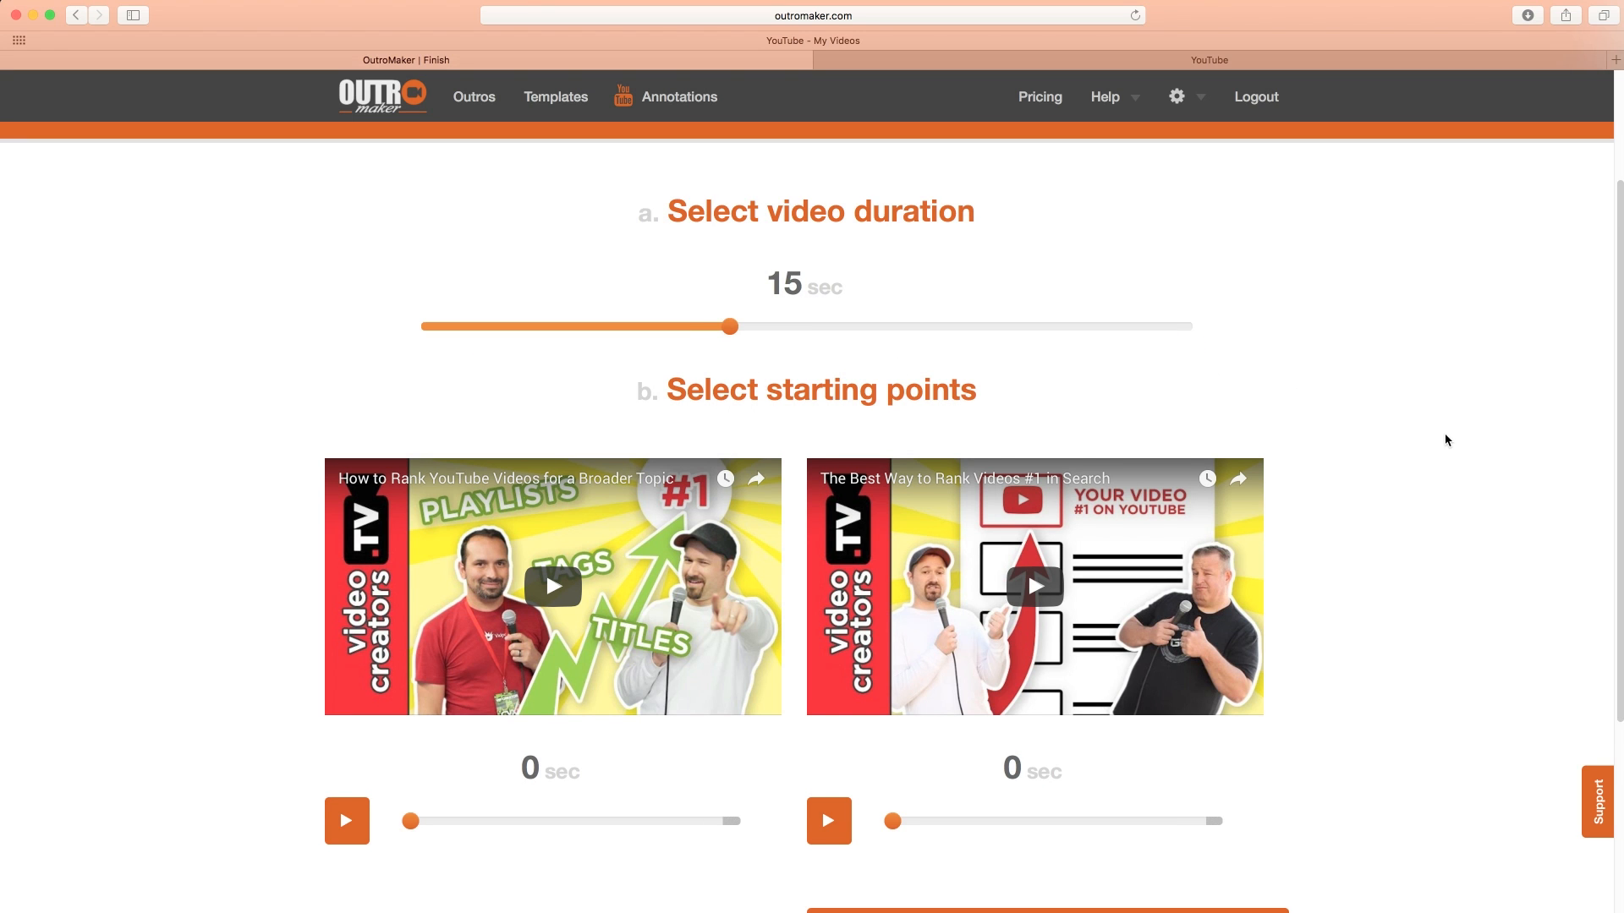
- Set the starting points to 1 min 41 sec for the first video and 1 min 44 sec for the second
scroll(1446, 440, "down", 1)
scroll(1449, 456, "down", 3)
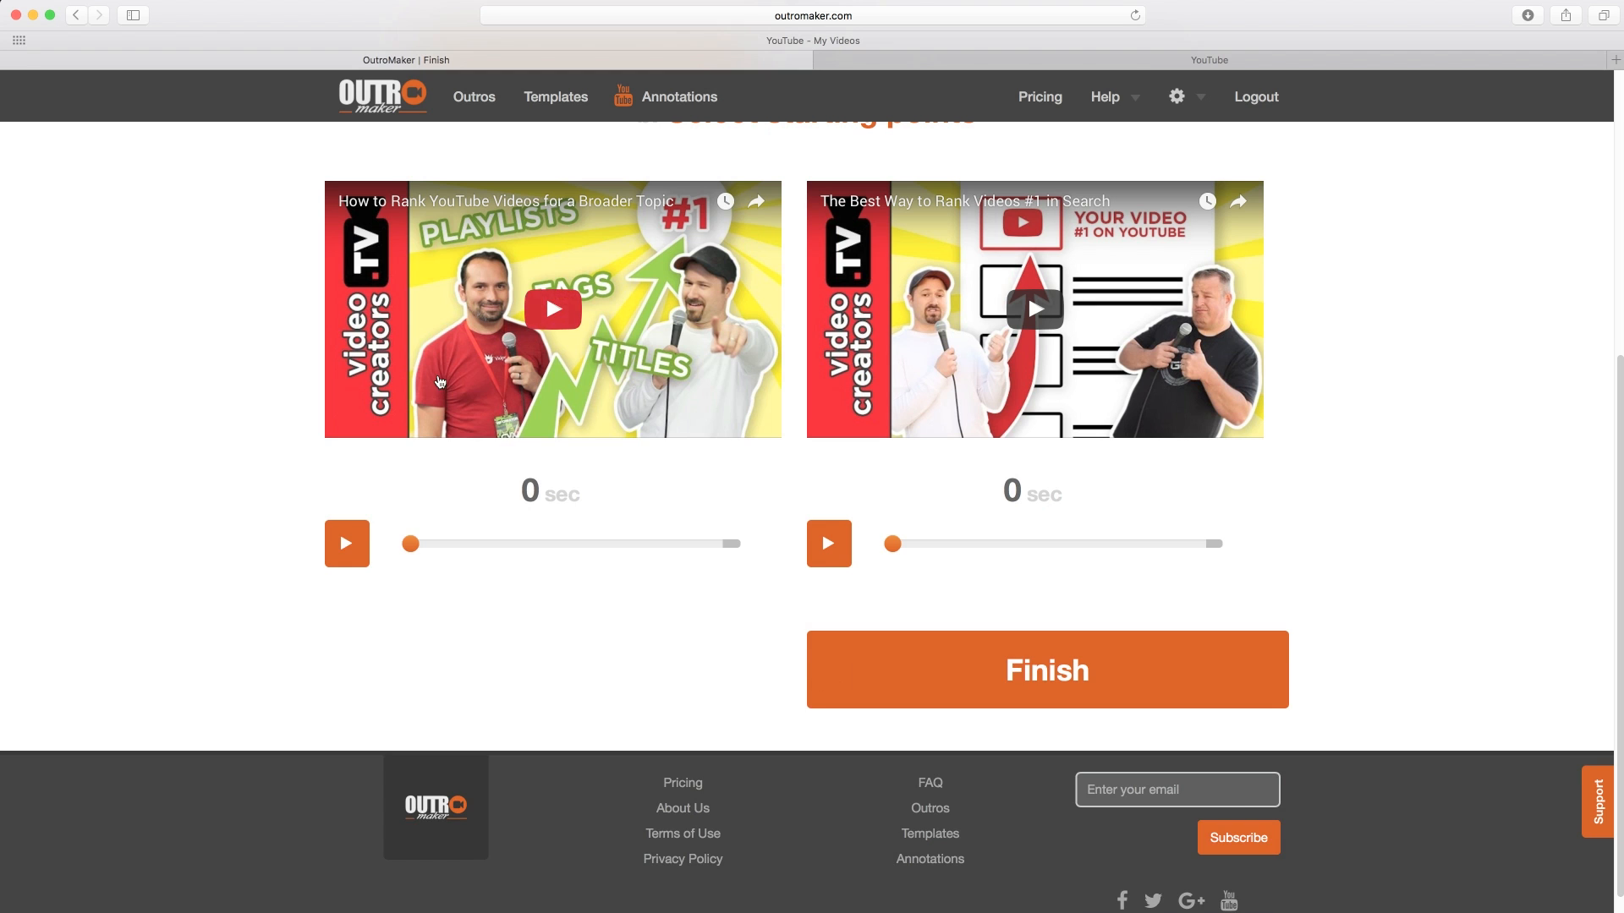
left_click(553, 341)
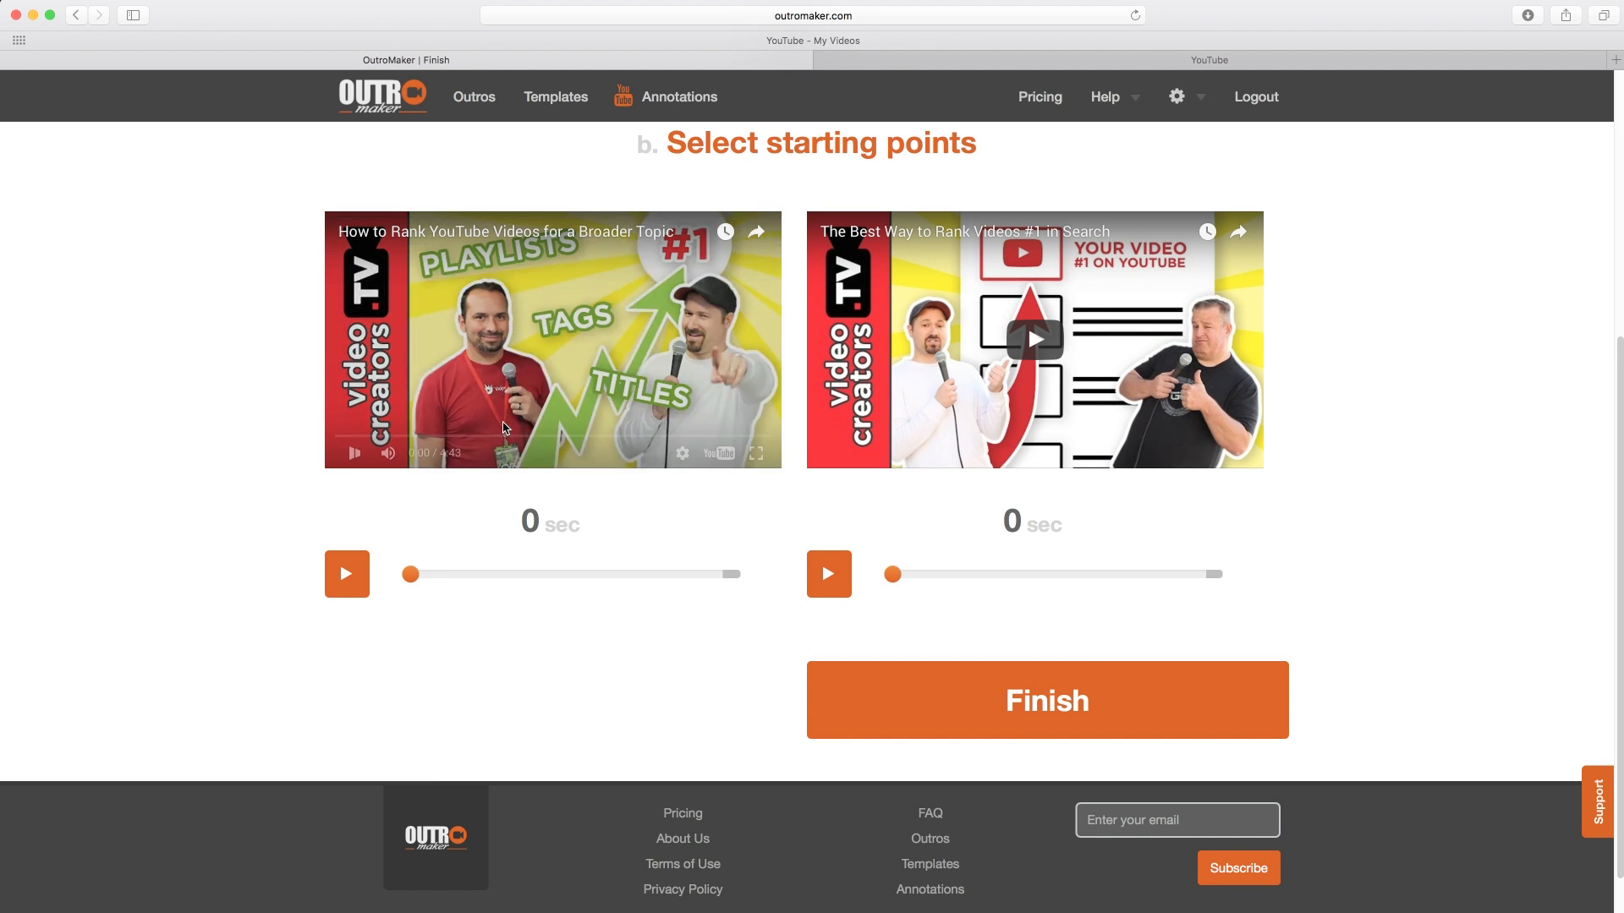
left_click(367, 584)
left_click_drag(411, 575, 528, 581)
left_click(347, 575)
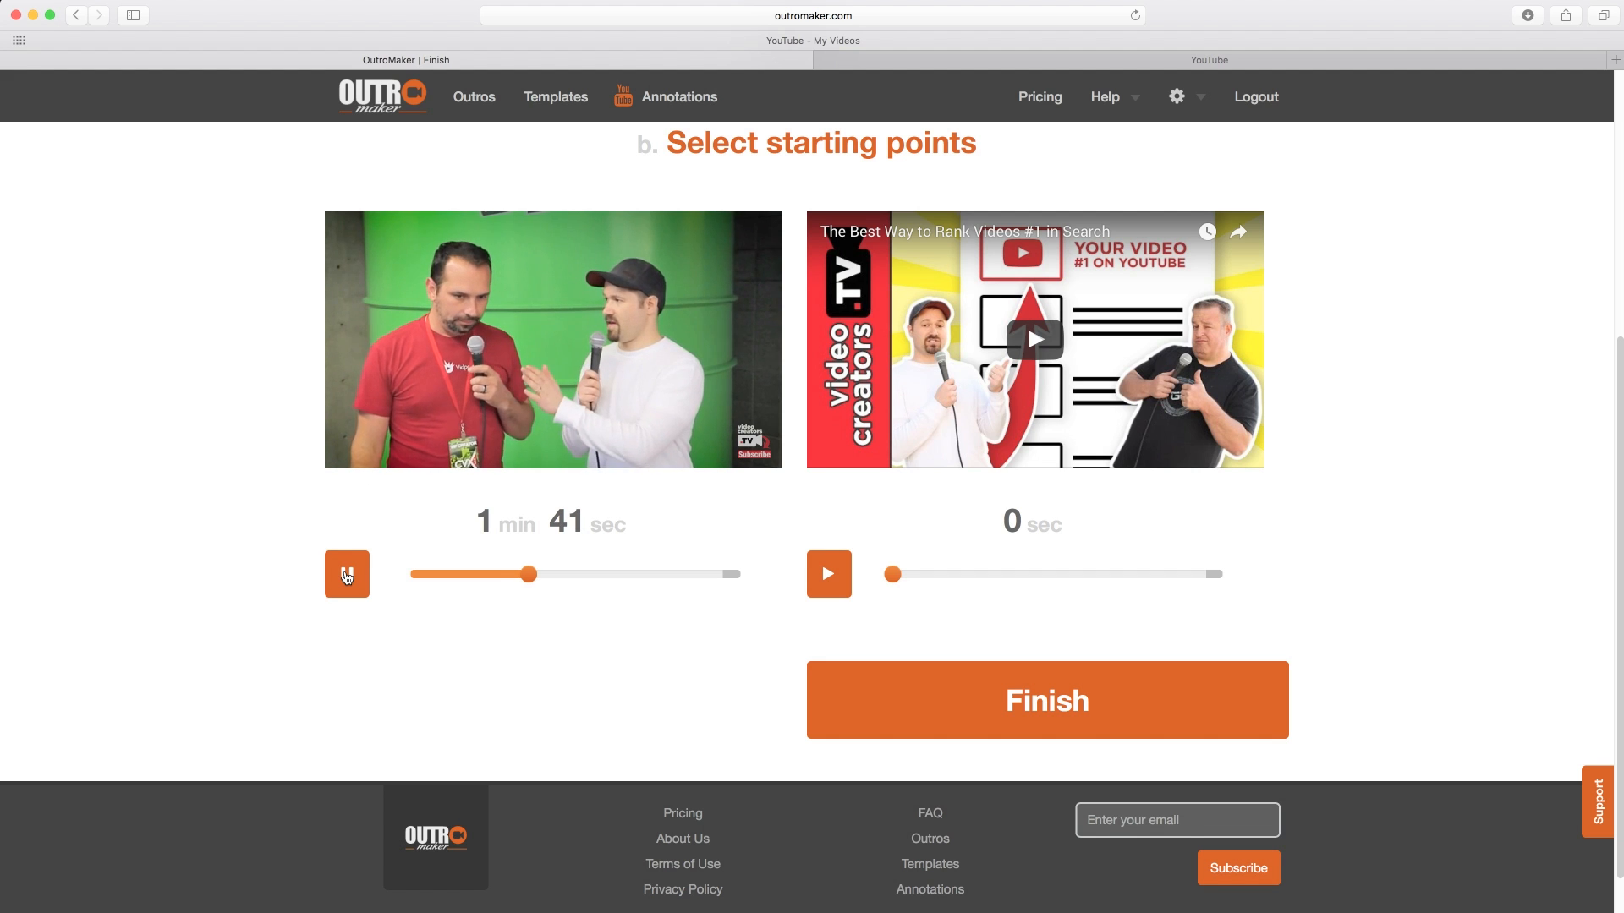
left_click(346, 575)
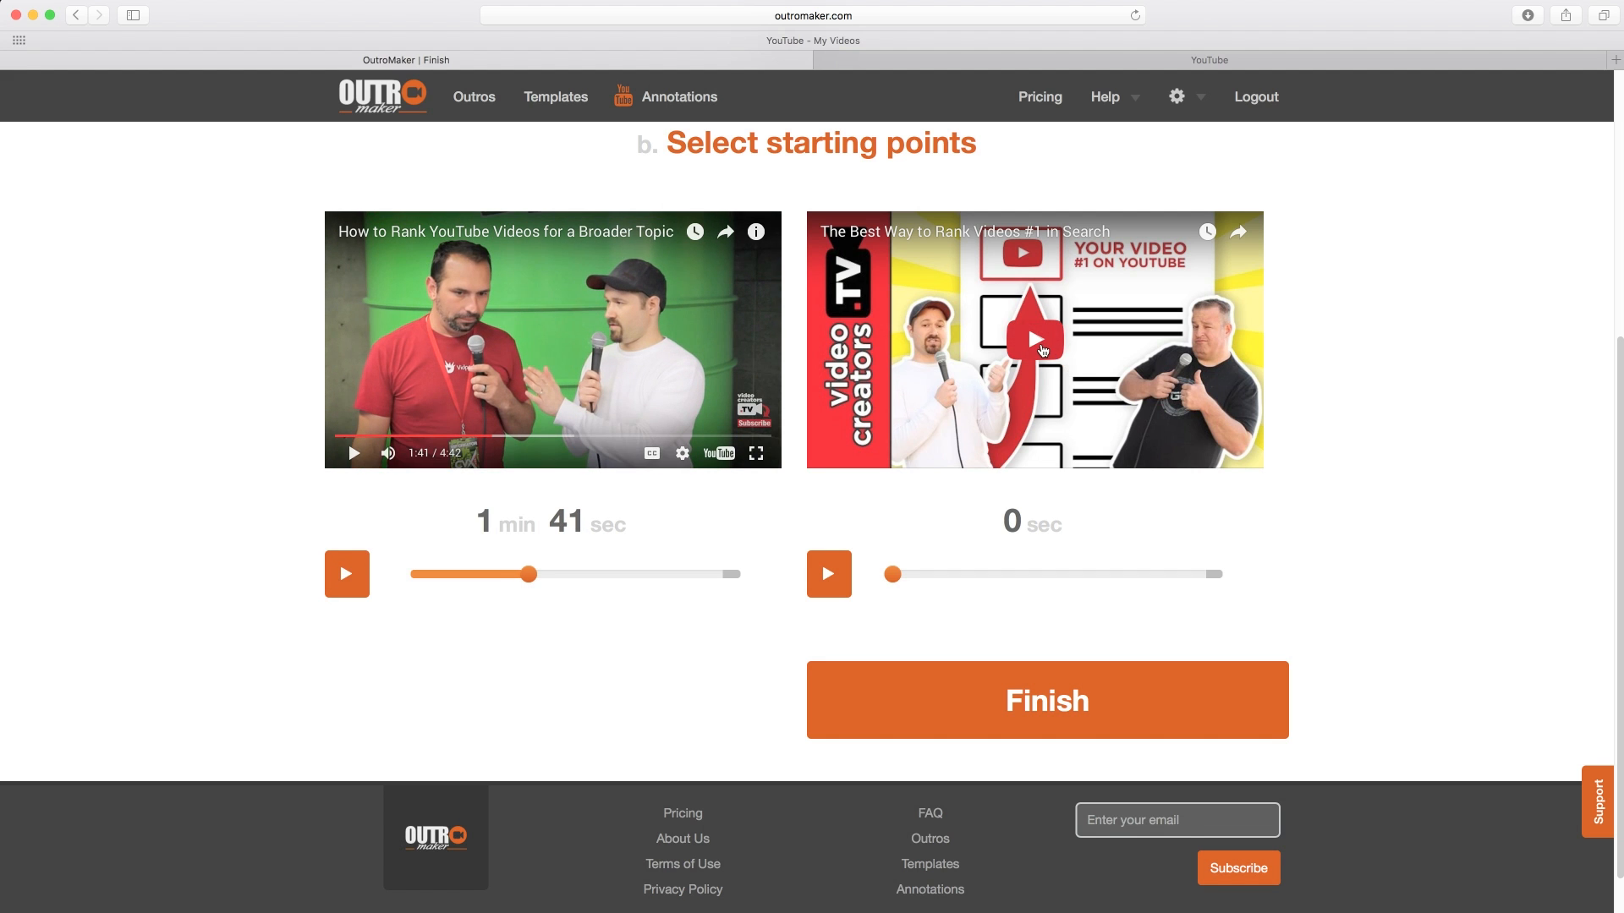
left_click(819, 585)
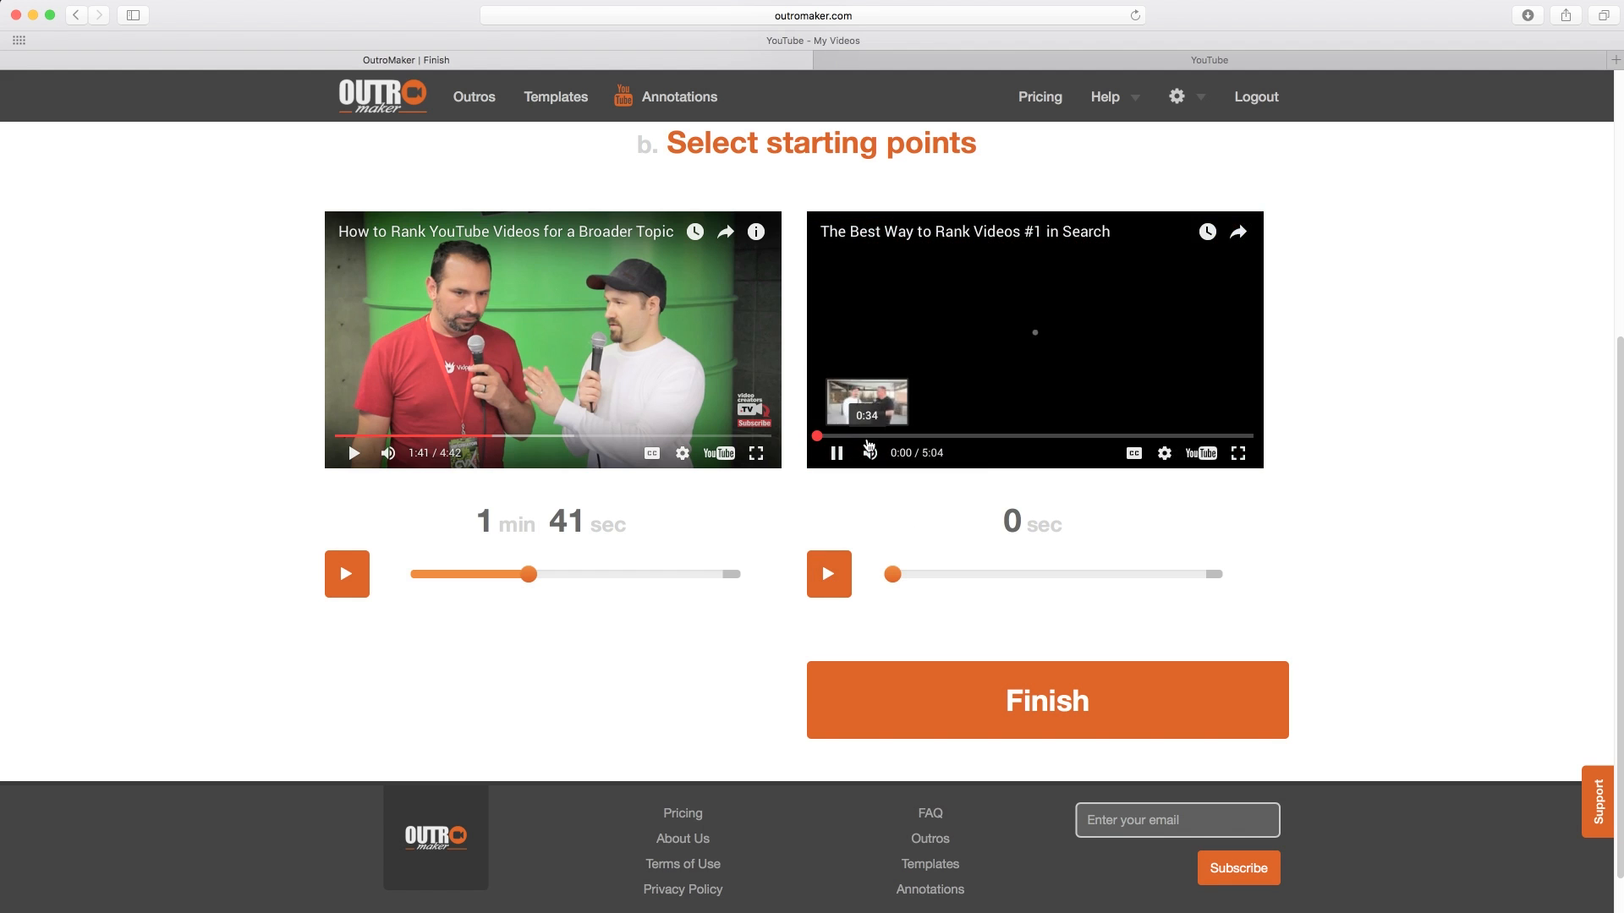
left_click_drag(897, 578, 1006, 579)
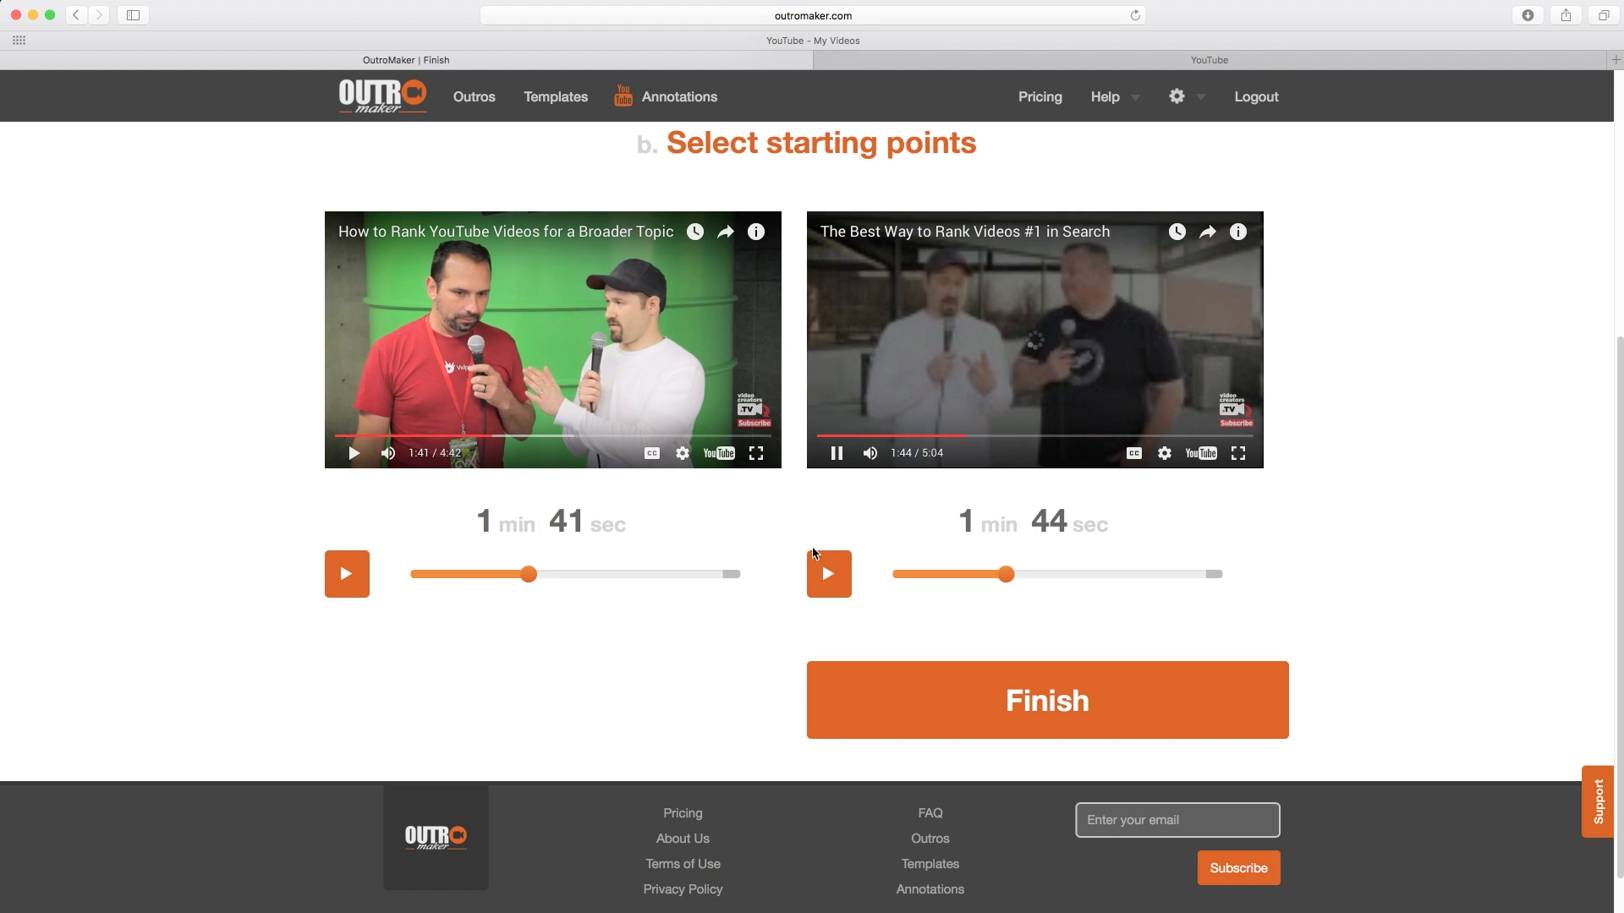
- Finish the outro and preview the generated video
left_click(1057, 710)
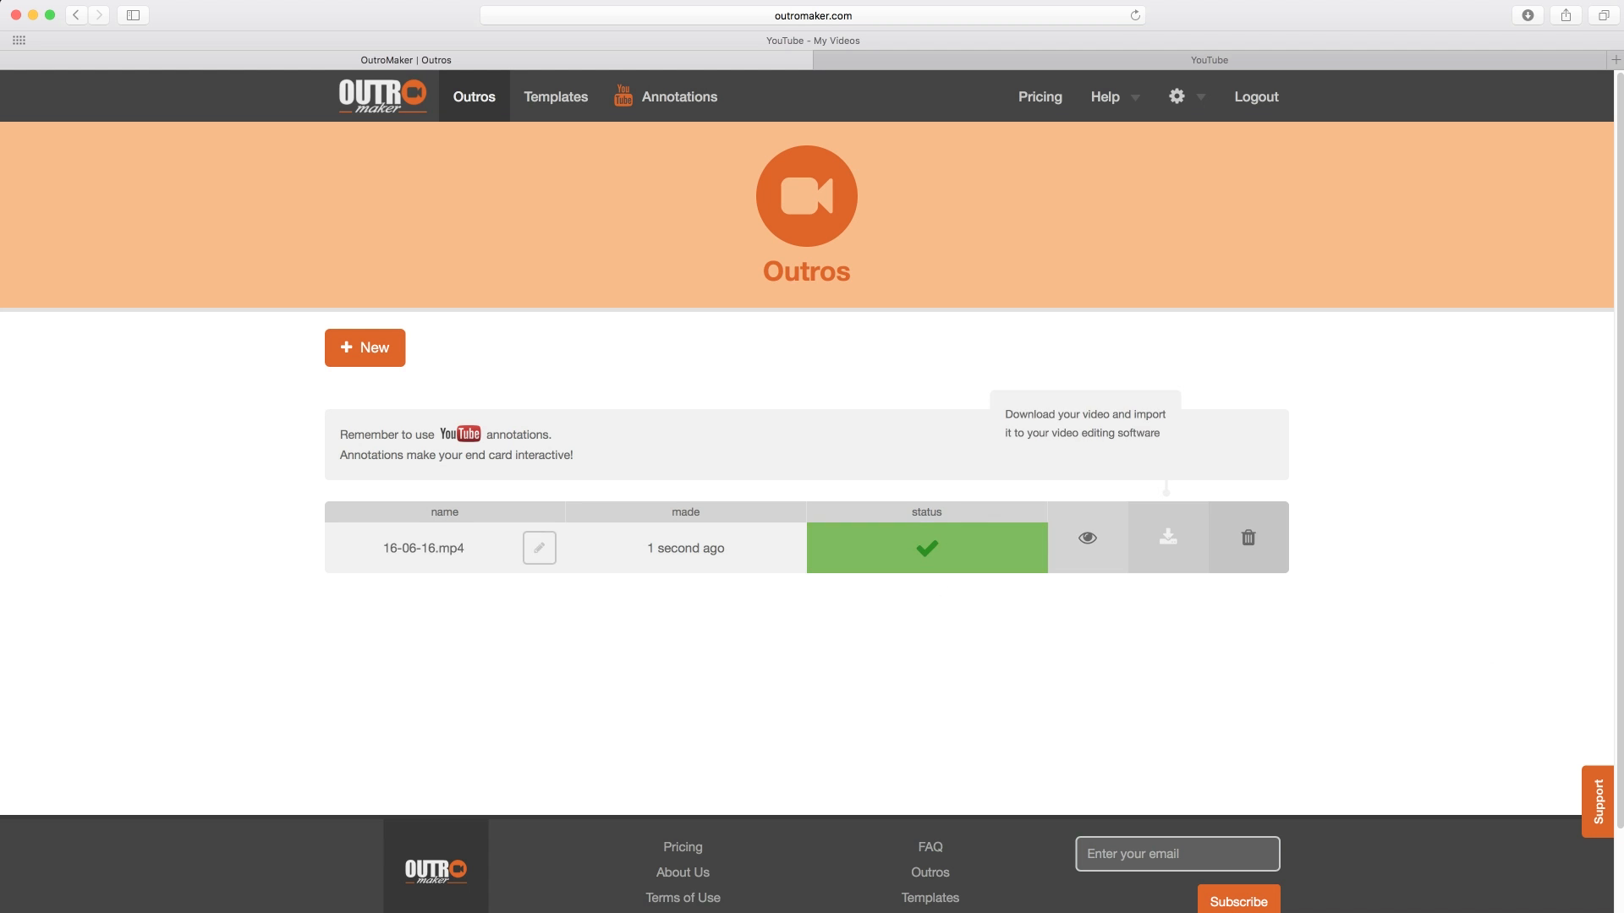
left_click(1089, 546)
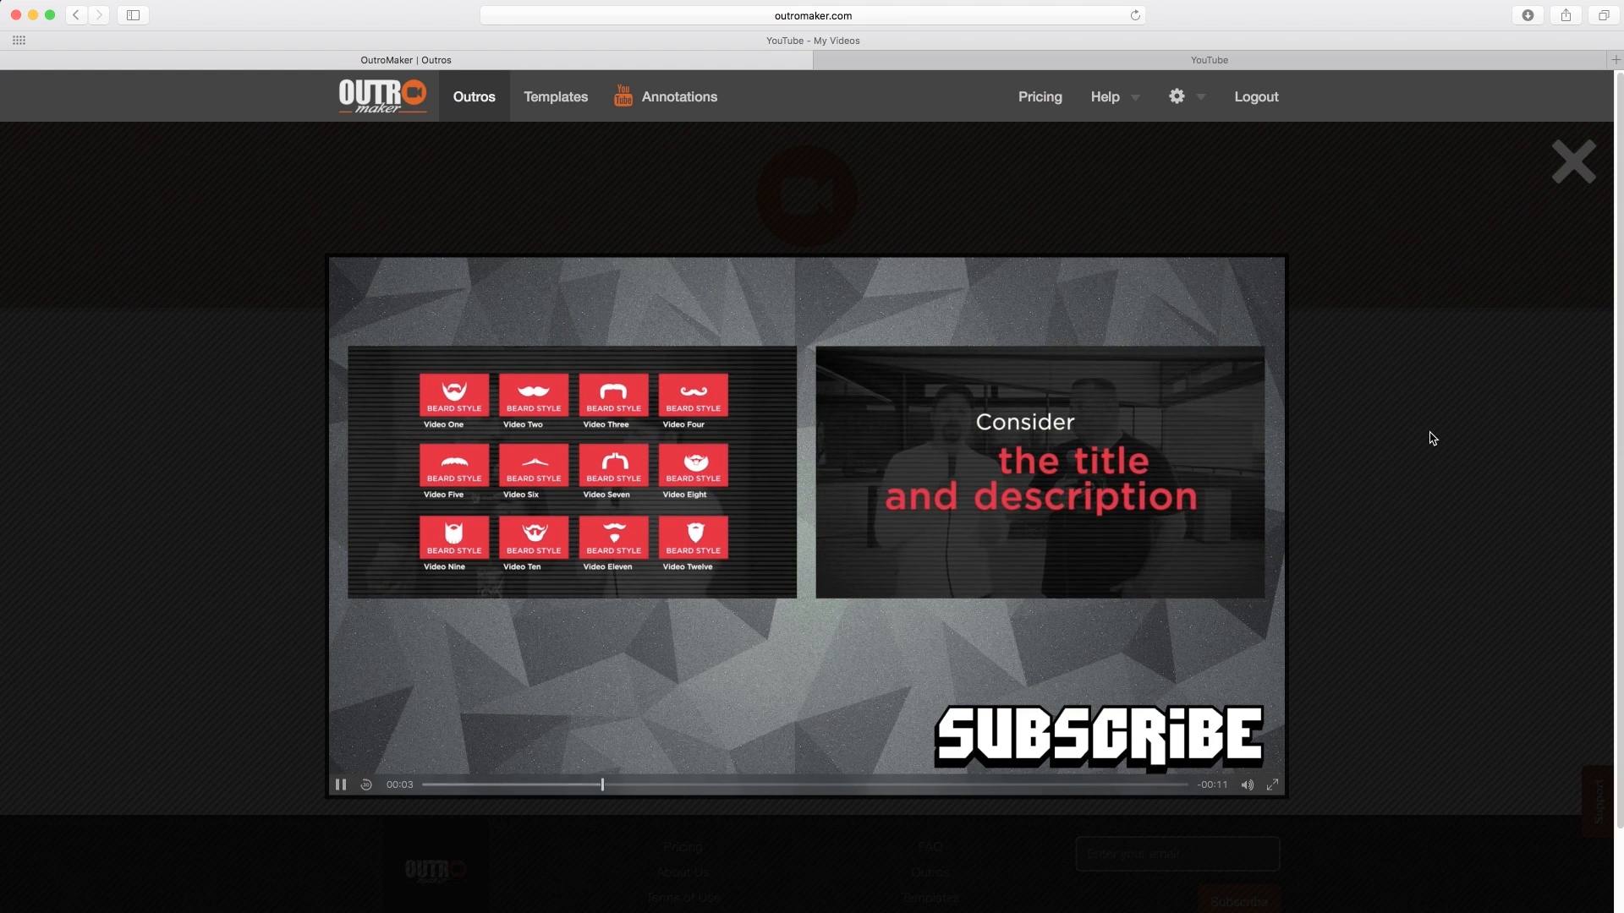
left_click(1573, 161)
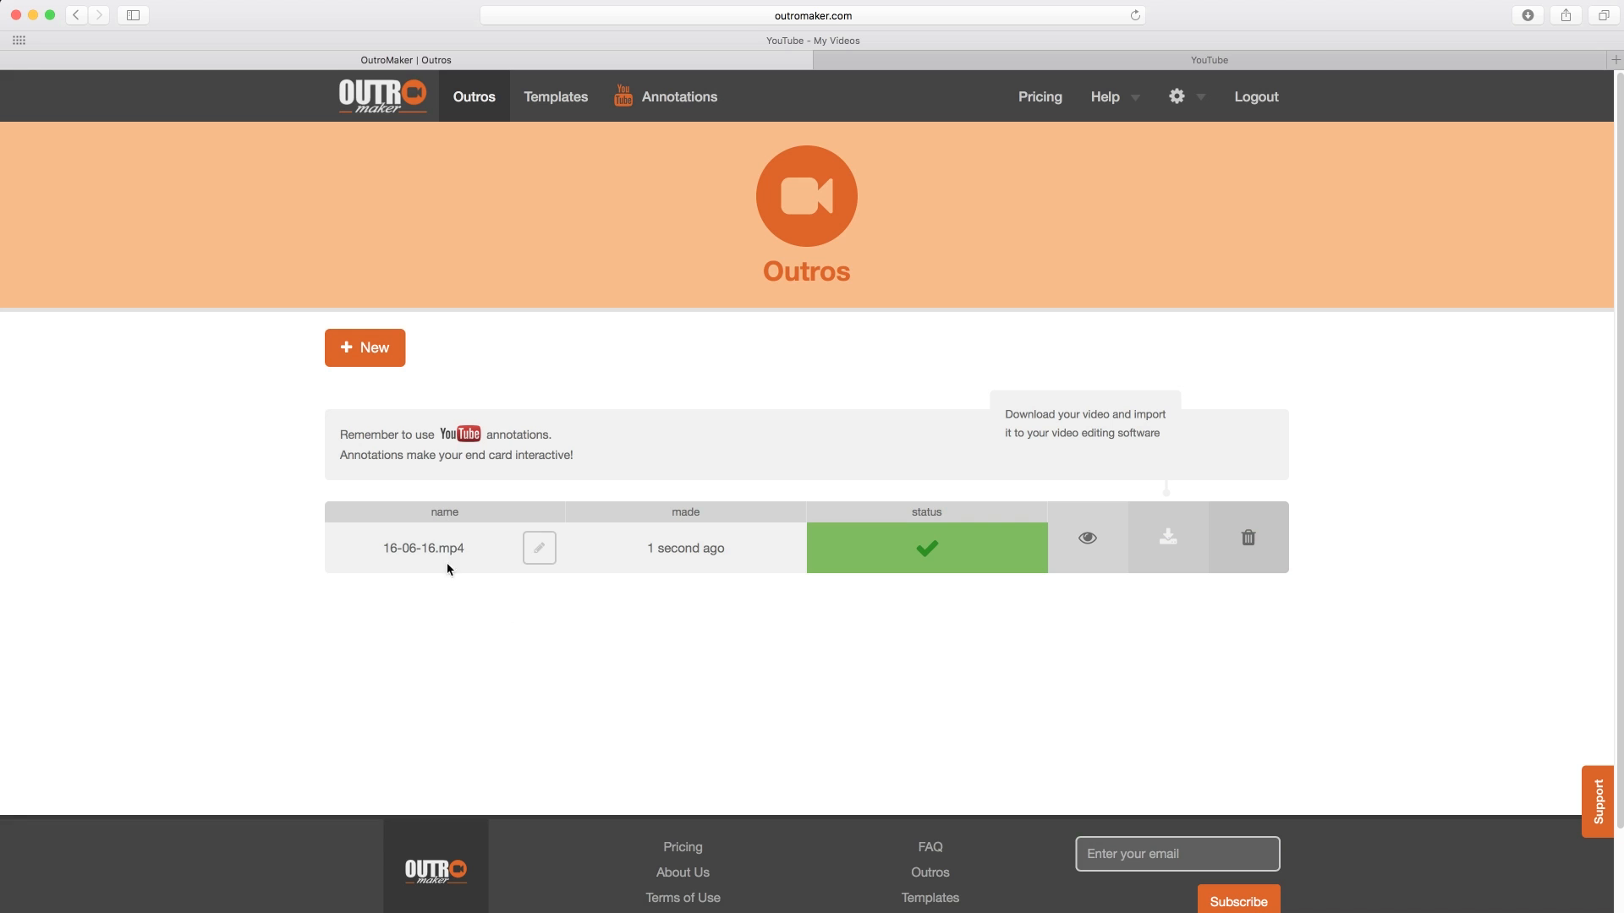
- Rename the generated outro as Video SEO and download it
left_click(535, 554)
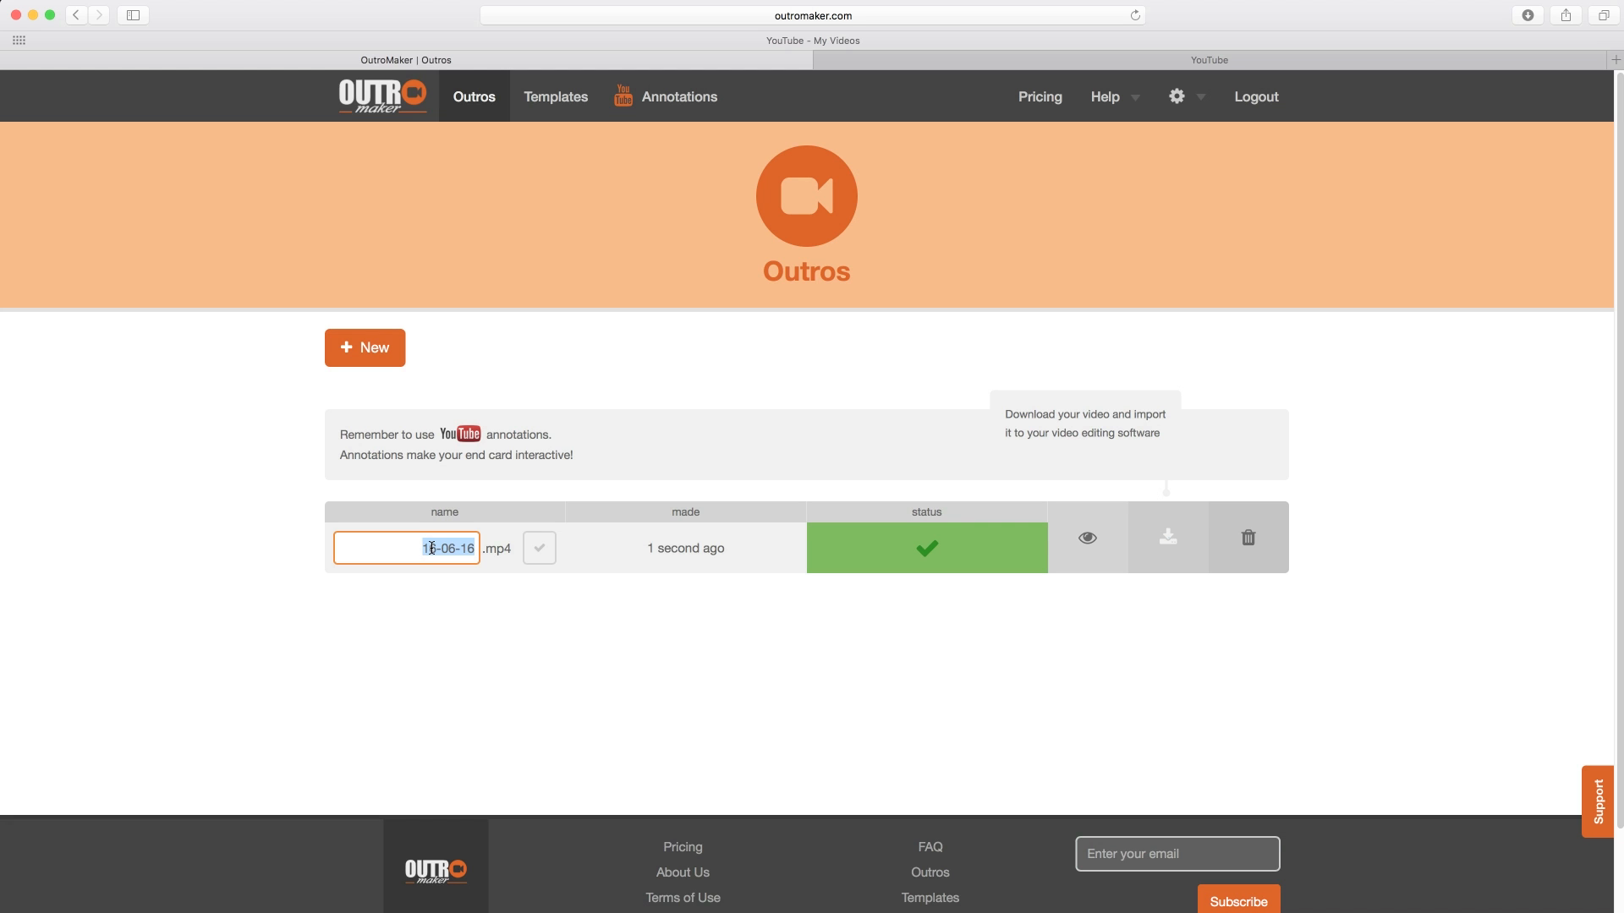
type("Video SEO")
key("Return")
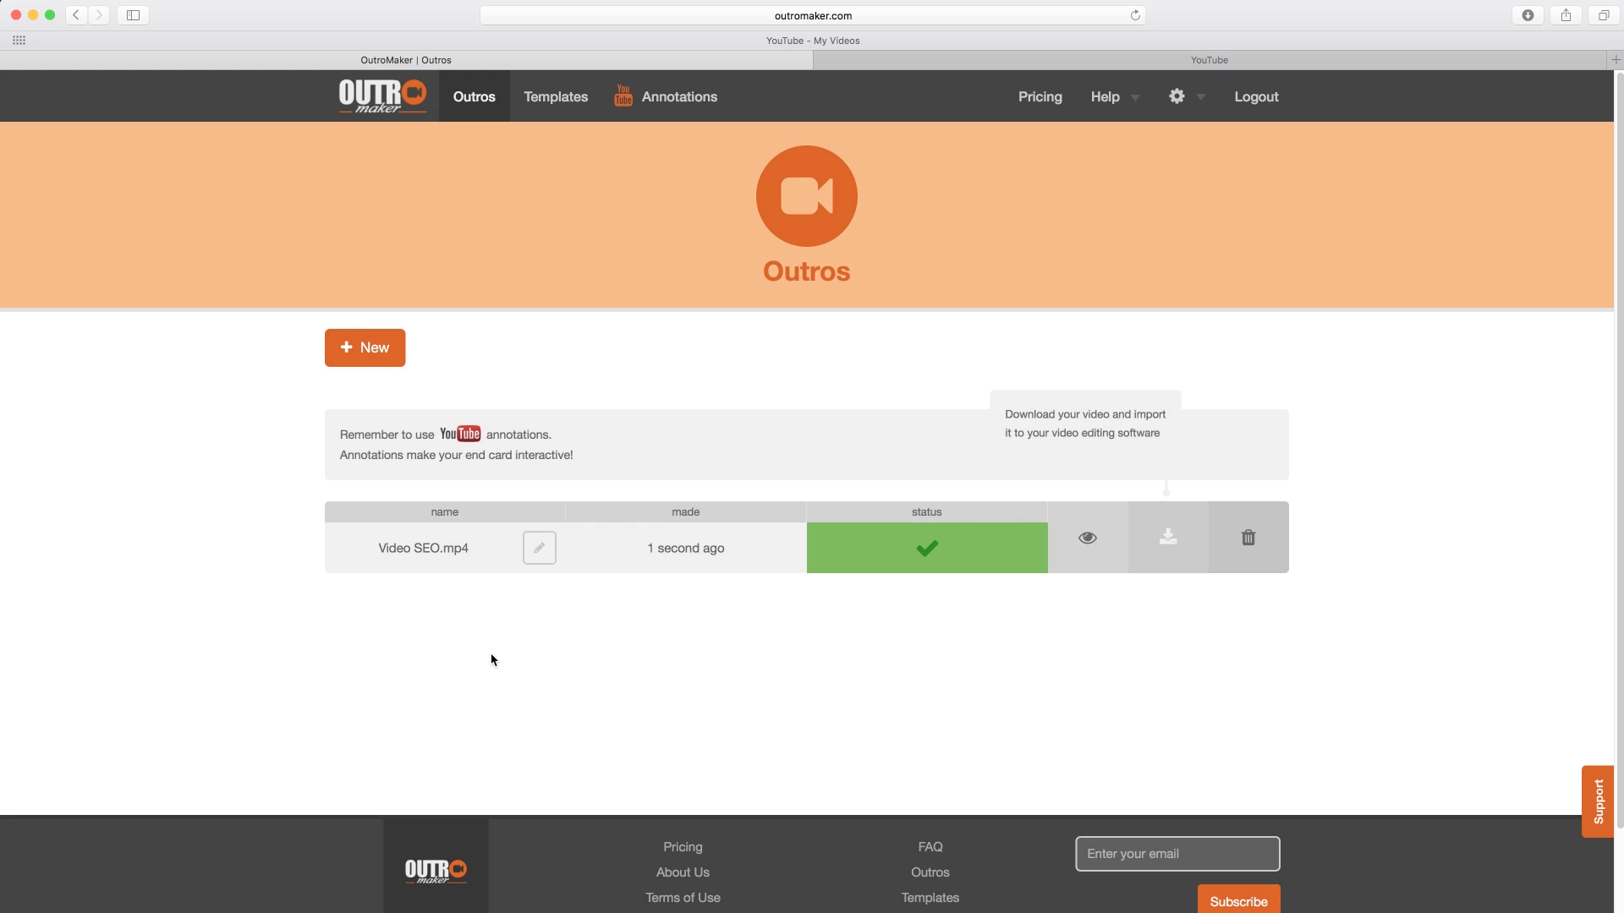
left_click(1173, 537)
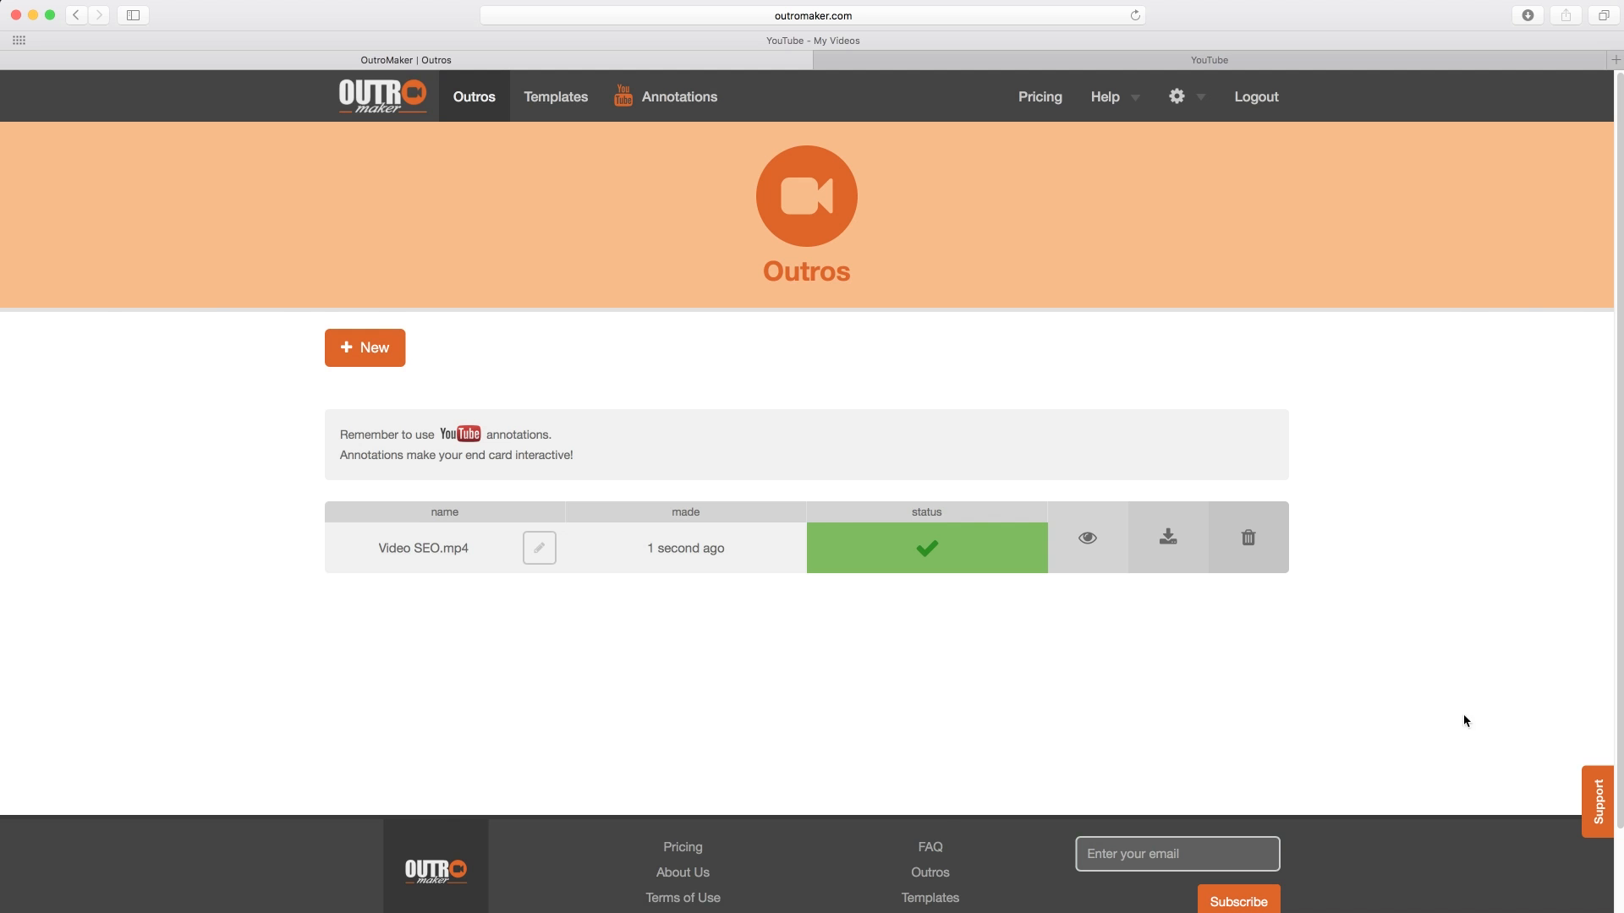
- Switch to the YouTube annotation editor and pause the Video SEO video at 3:29, where the outro appears
key("ctrl+Tab")
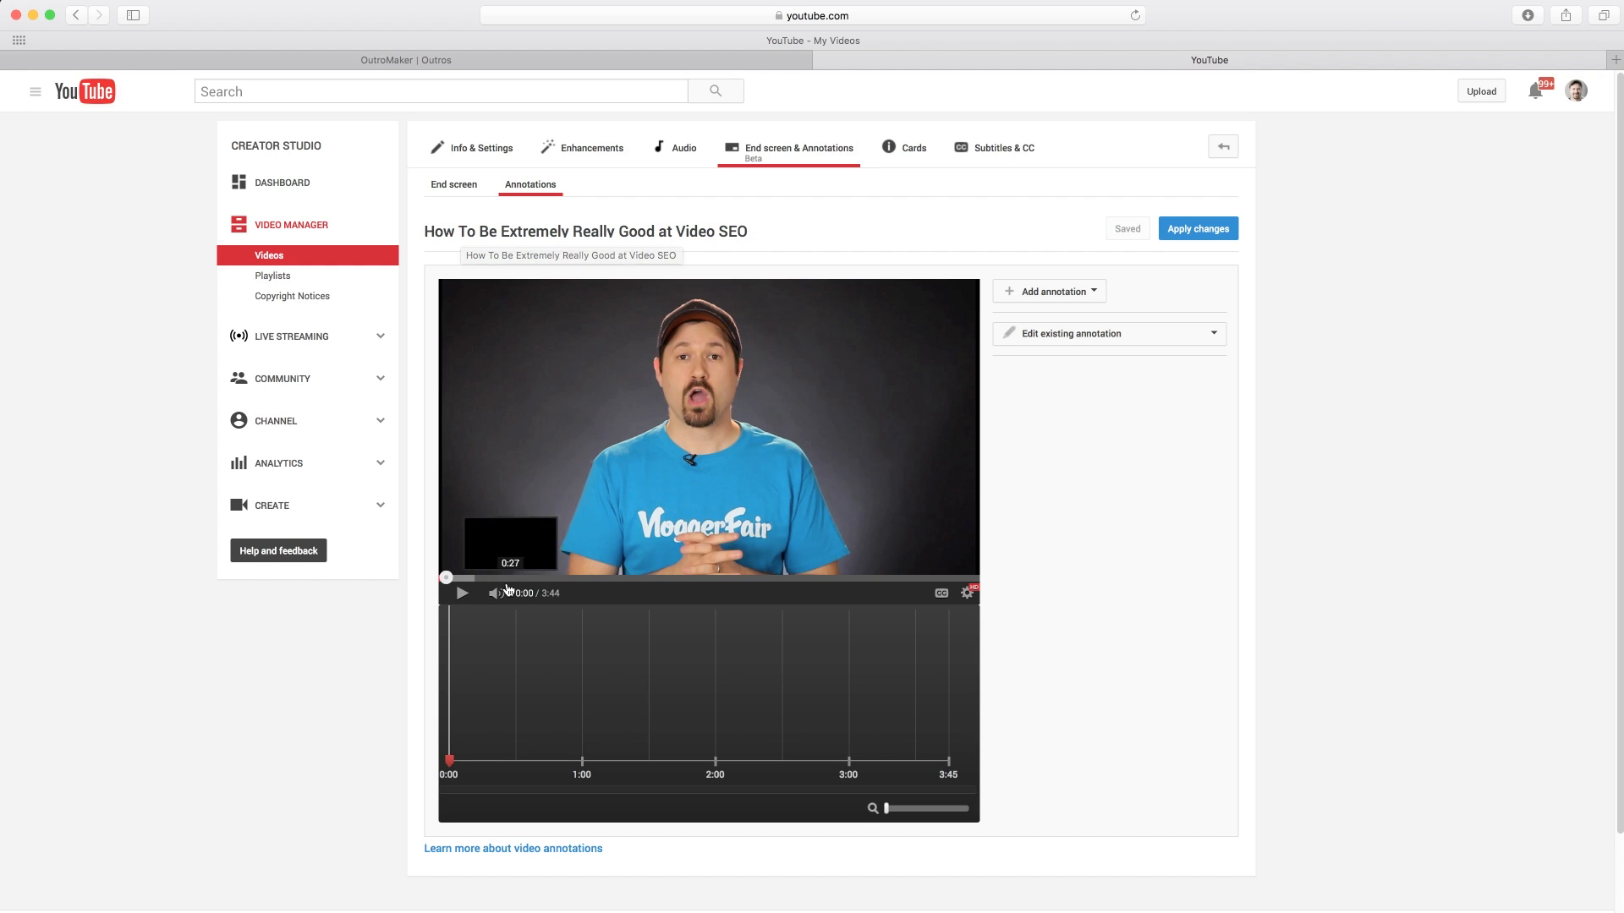
left_click(930, 580)
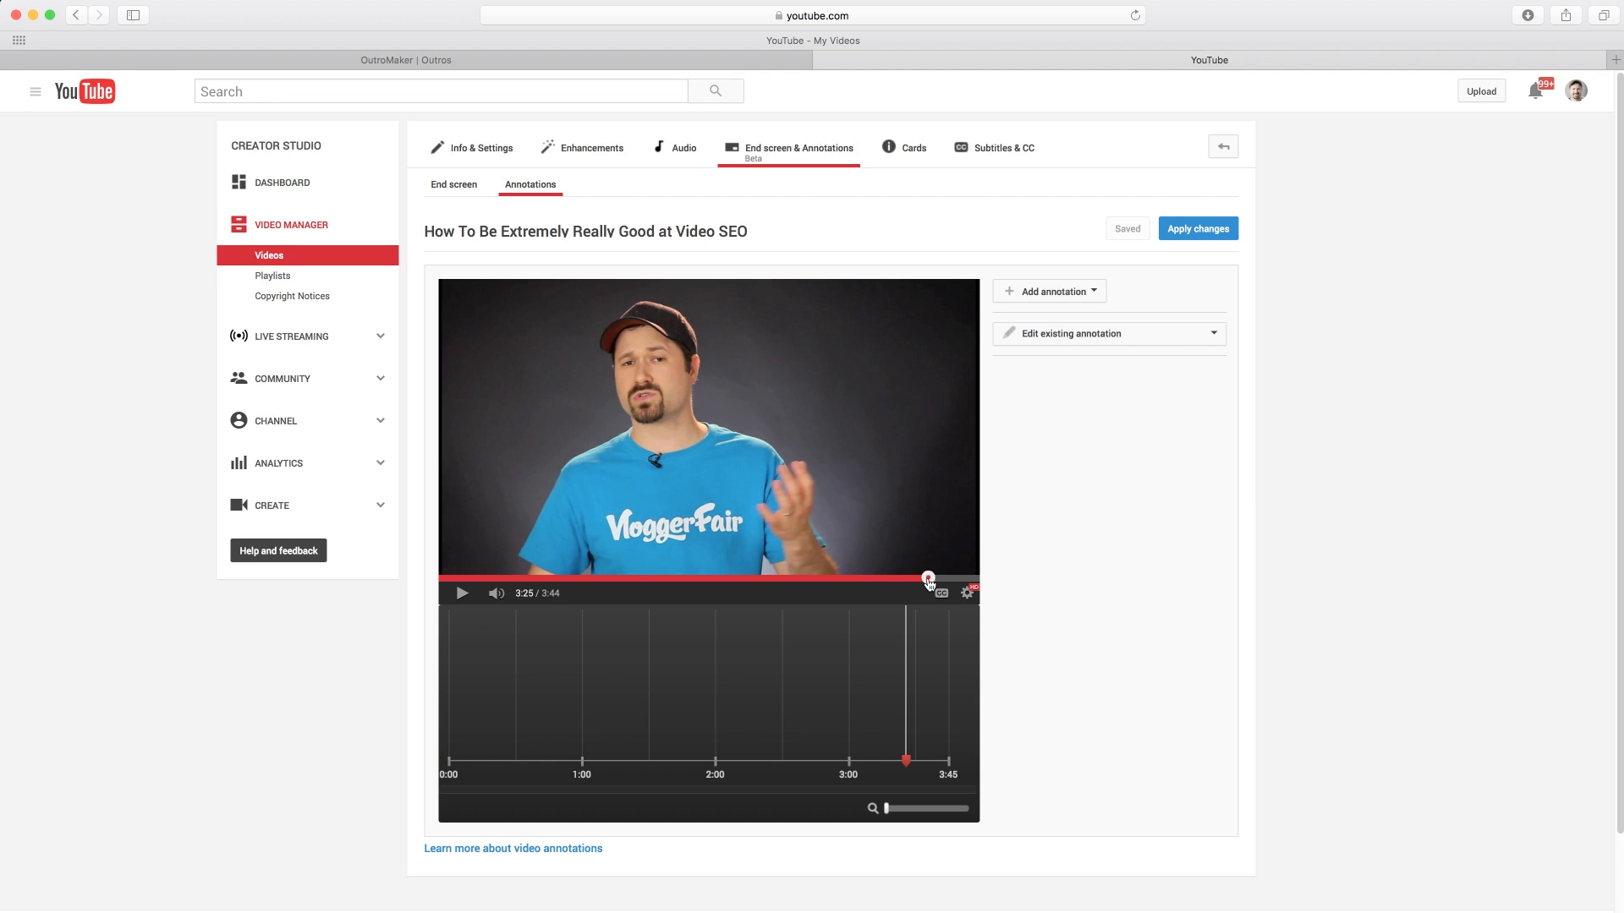
left_click(462, 594)
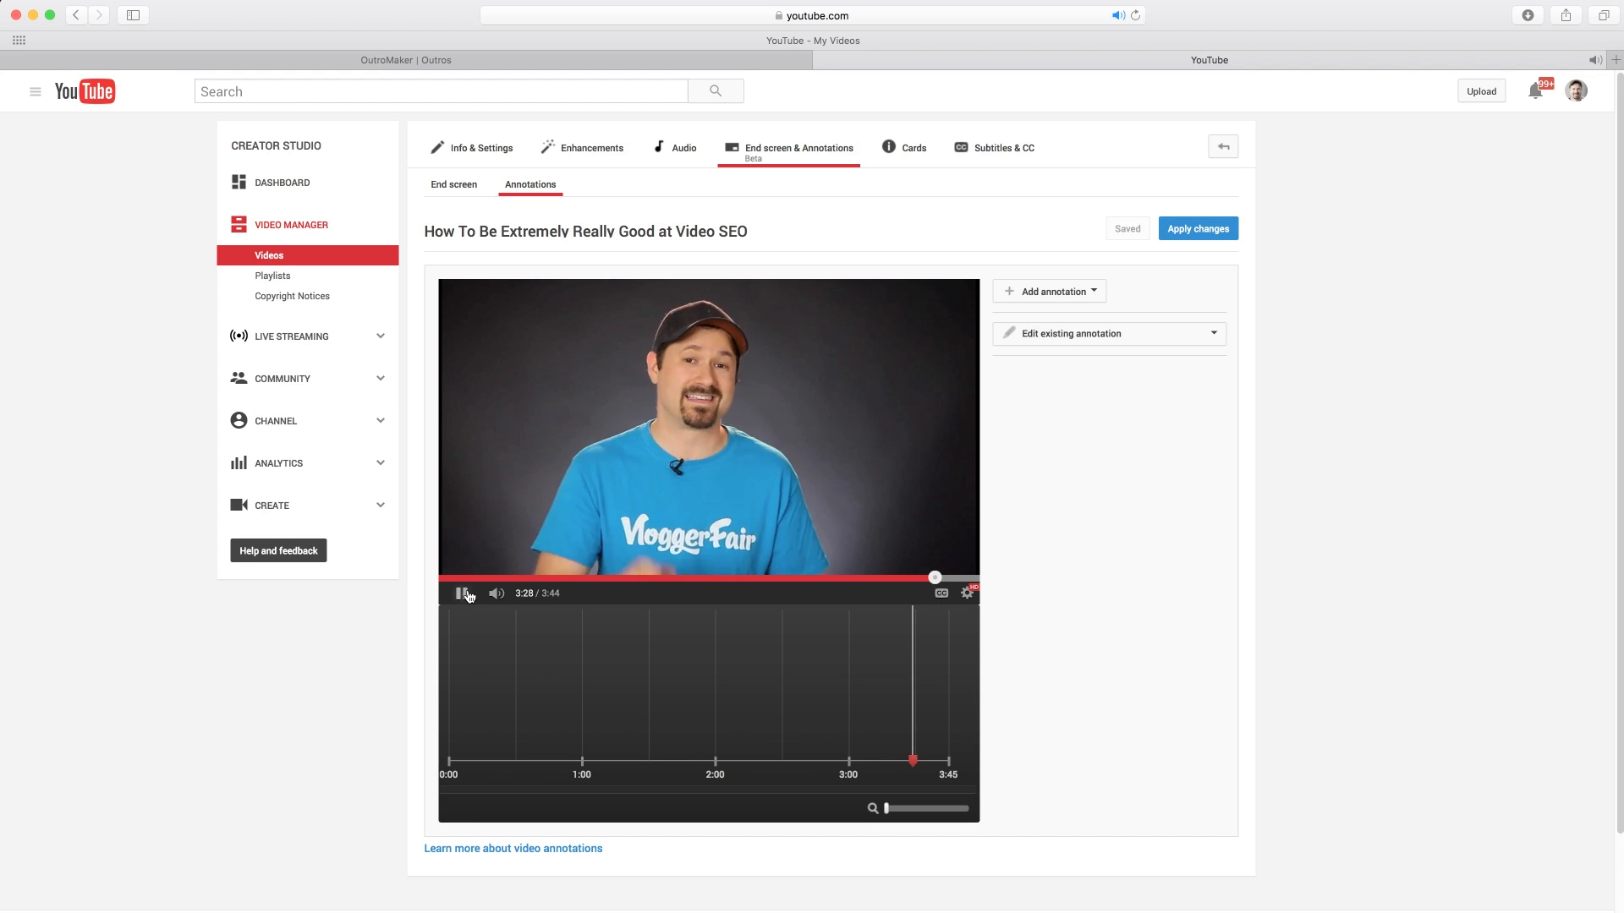
left_click(463, 594)
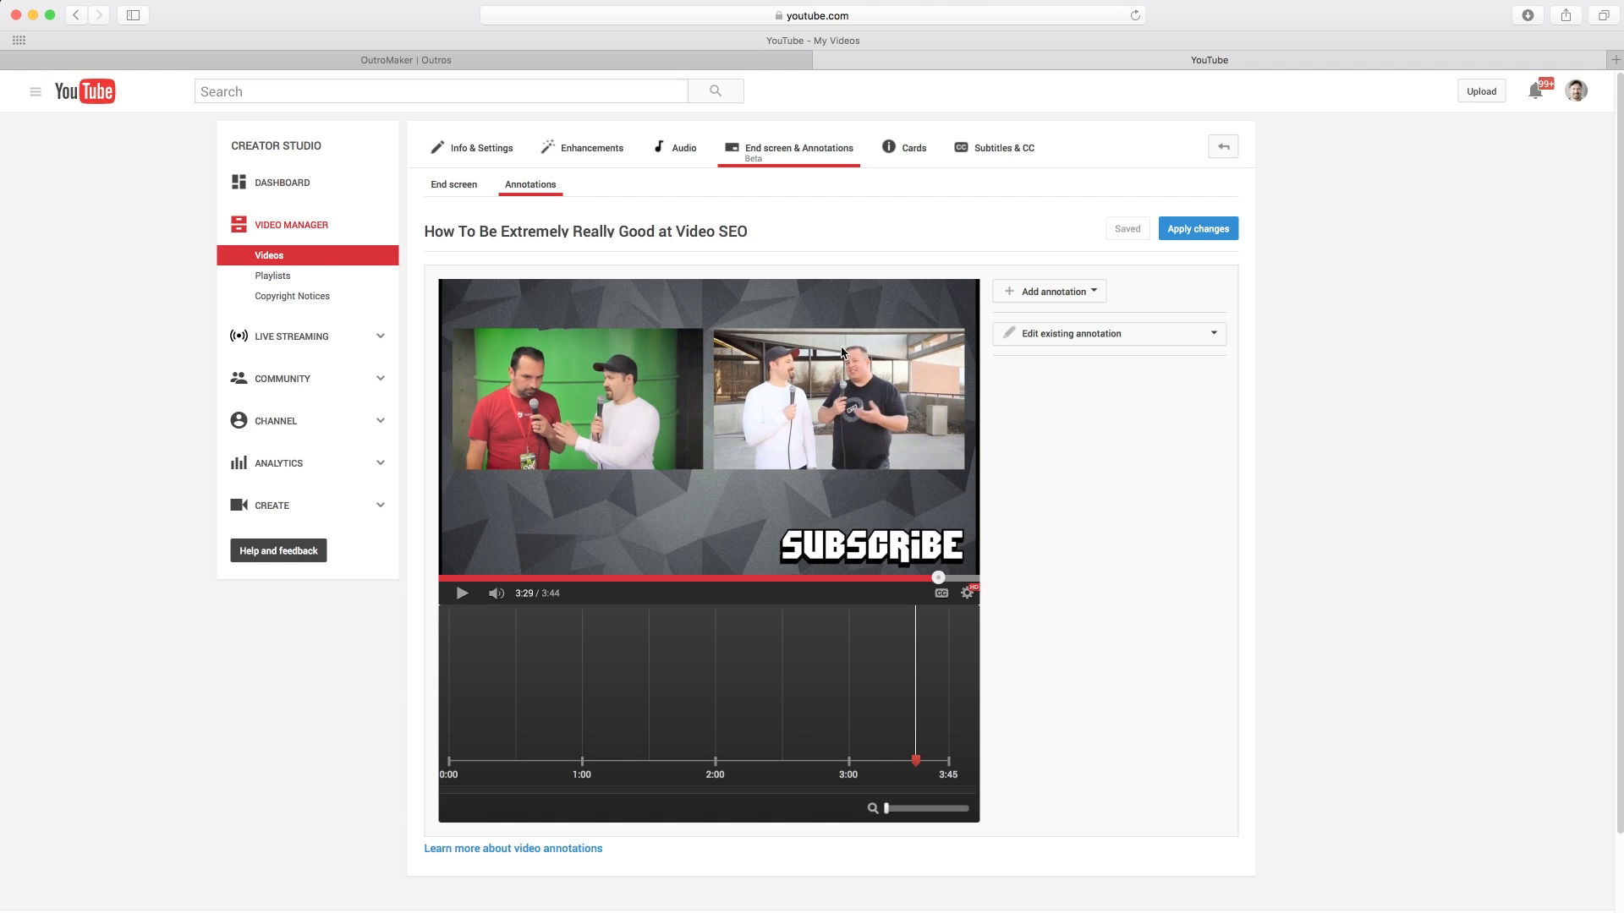
- Return to OutroMaker and add the Outro-Annotator bookmarklet from the Annotations page to the browser's bookmarks bar
left_click(591, 54)
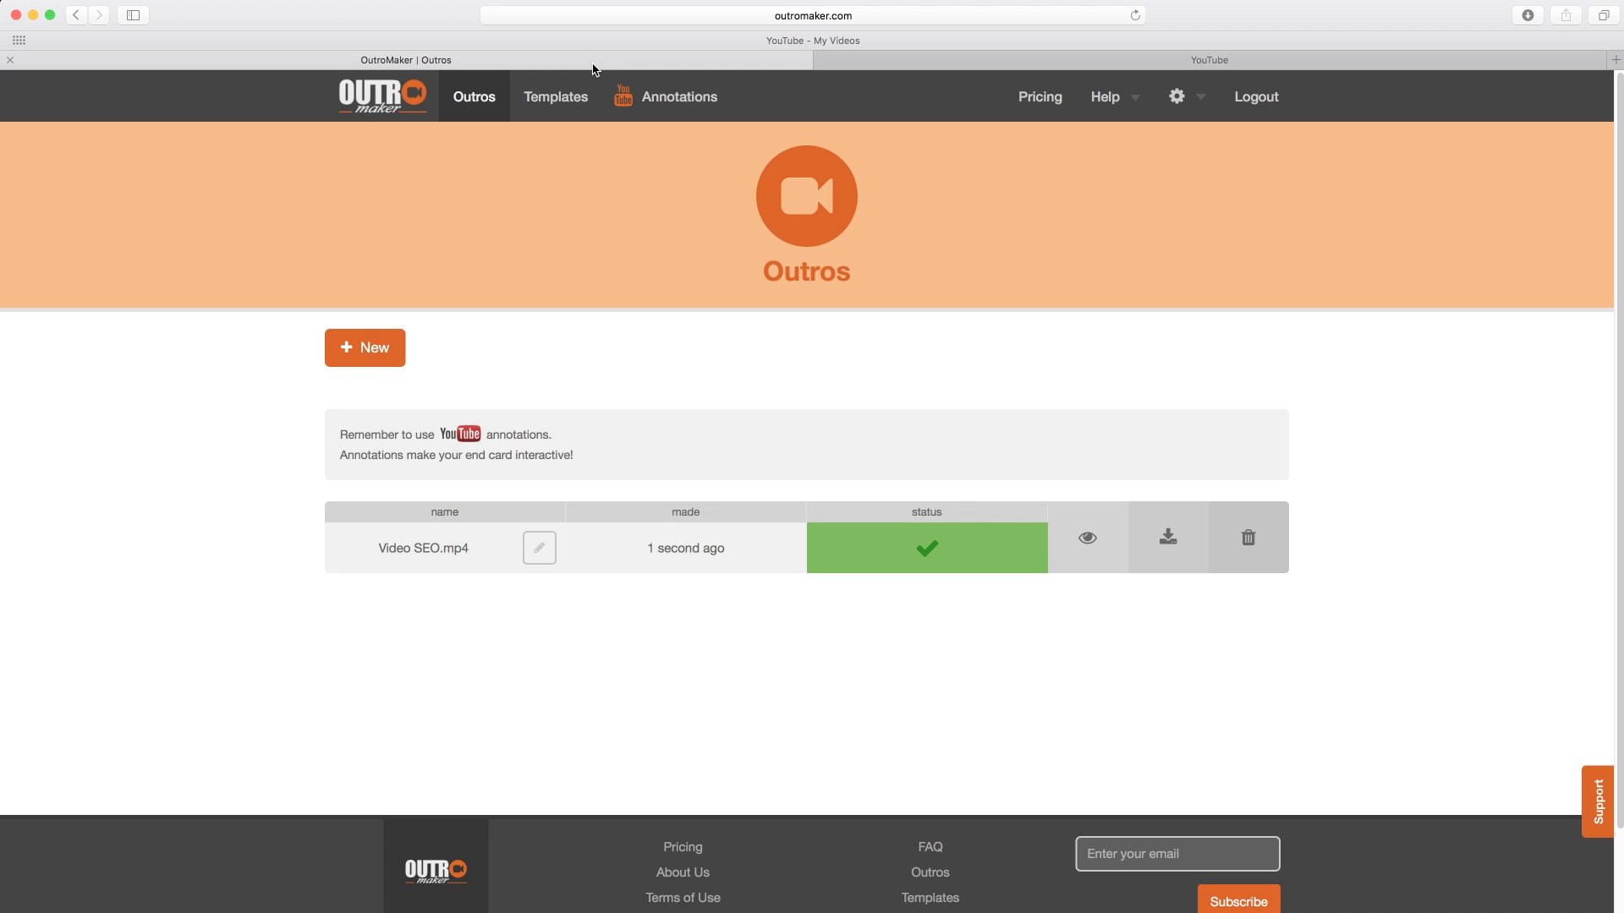
left_click(677, 109)
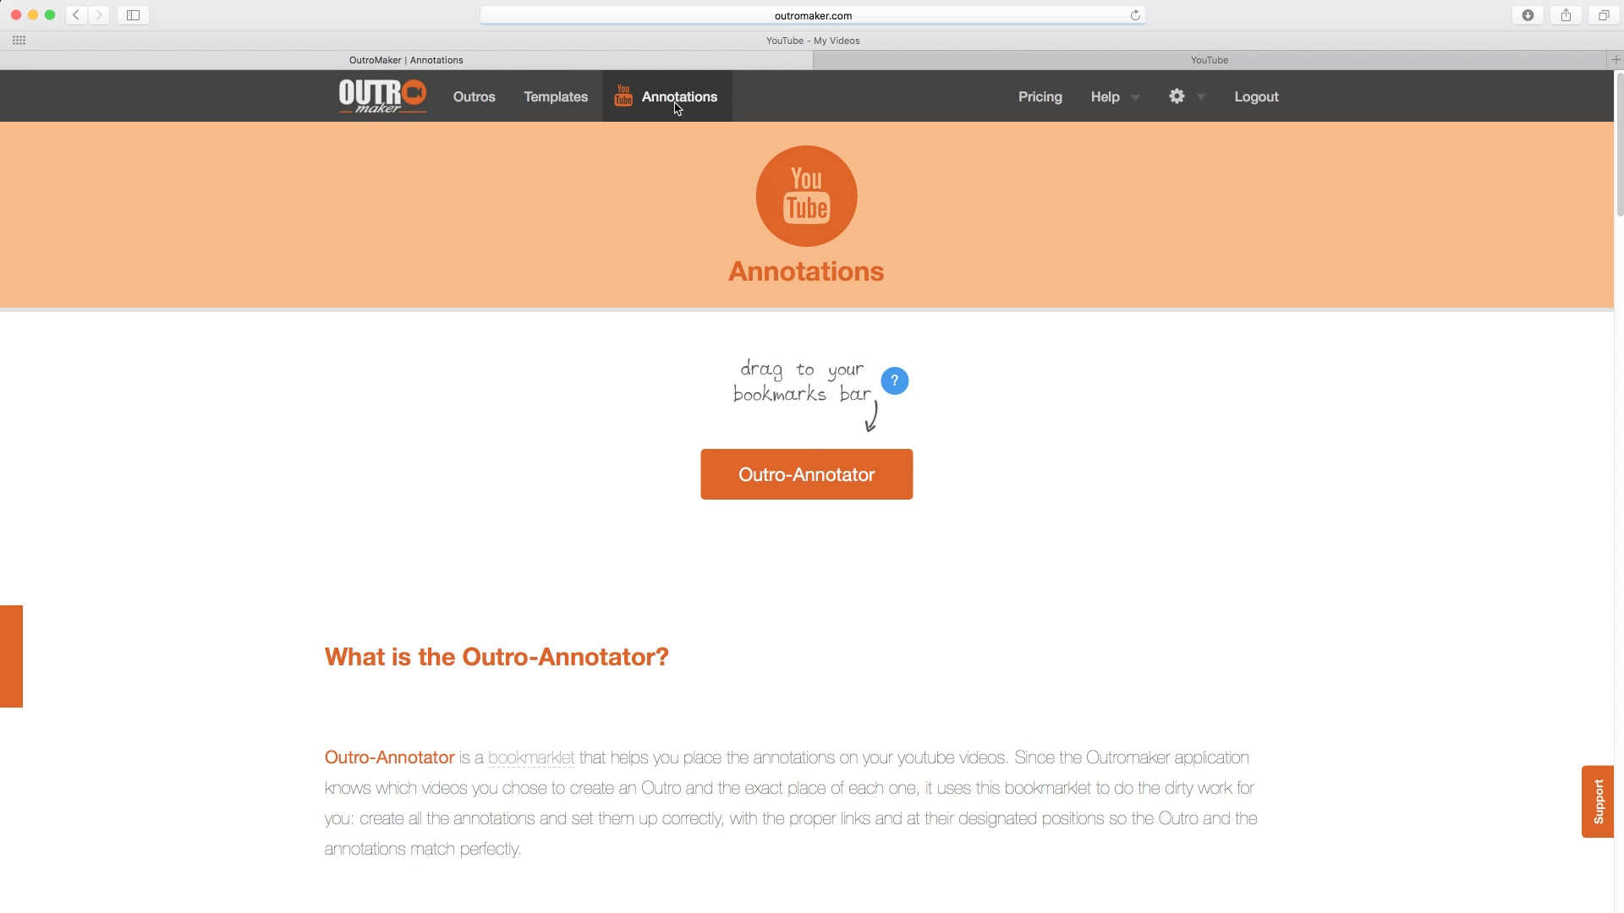
mouse_move(816, 488)
left_mouse_down()
mouse_move(869, 421)
mouse_move(891, 43)
left_mouse_up()
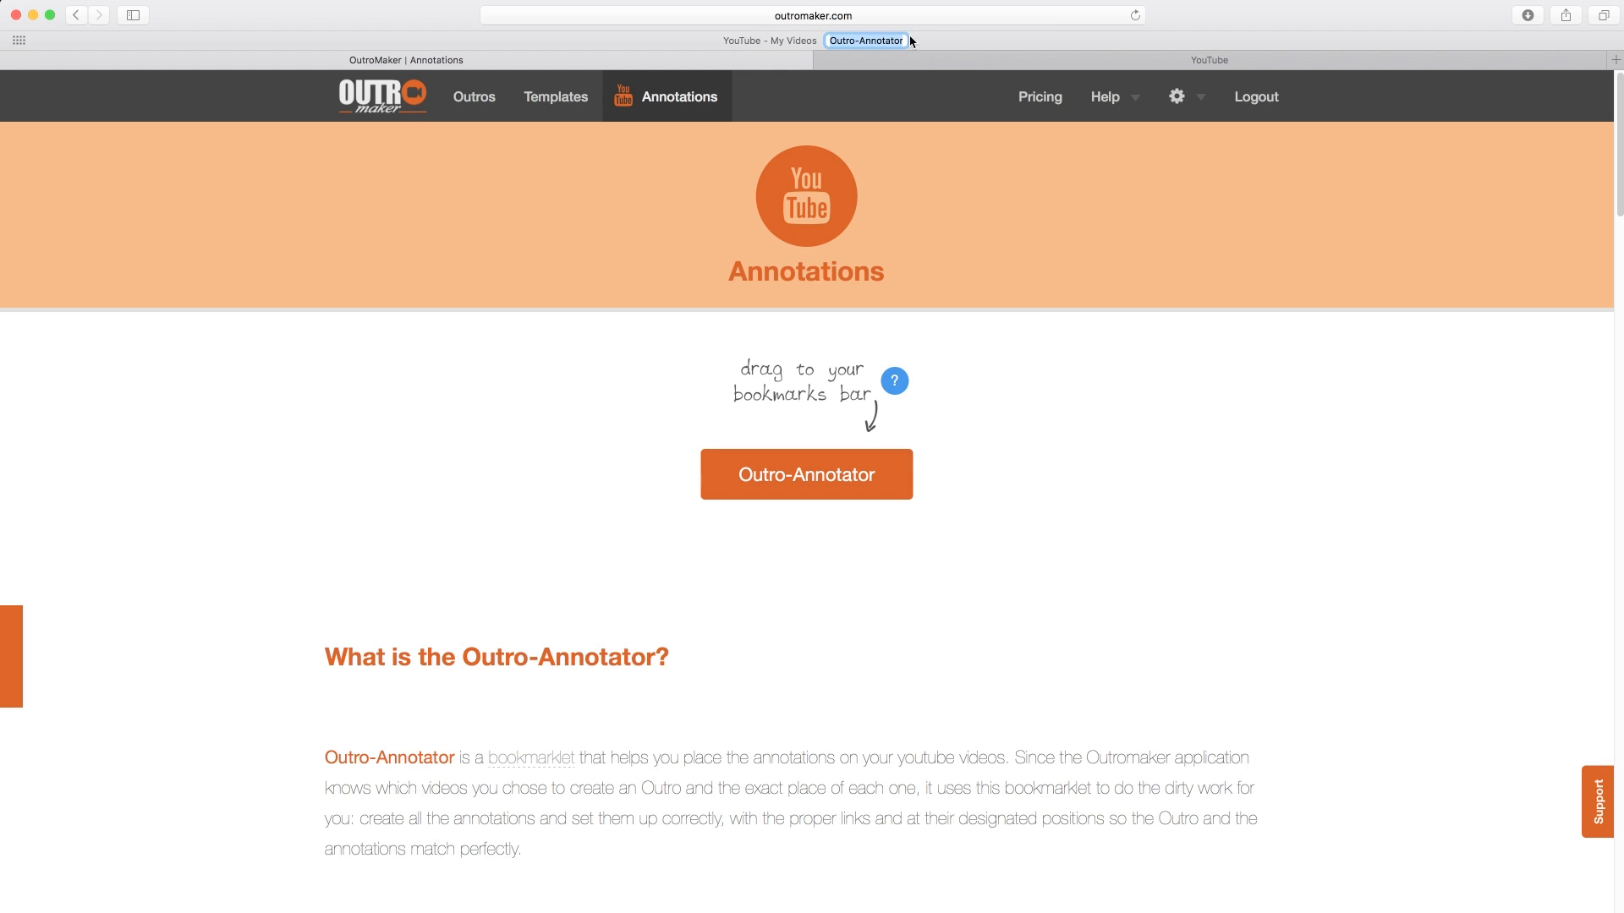
key("Return")
- Run Outro-Annotator on the YouTube video and add the Video SEO outro's annotations, including YouTube cards and titles under videos
left_click(917, 60)
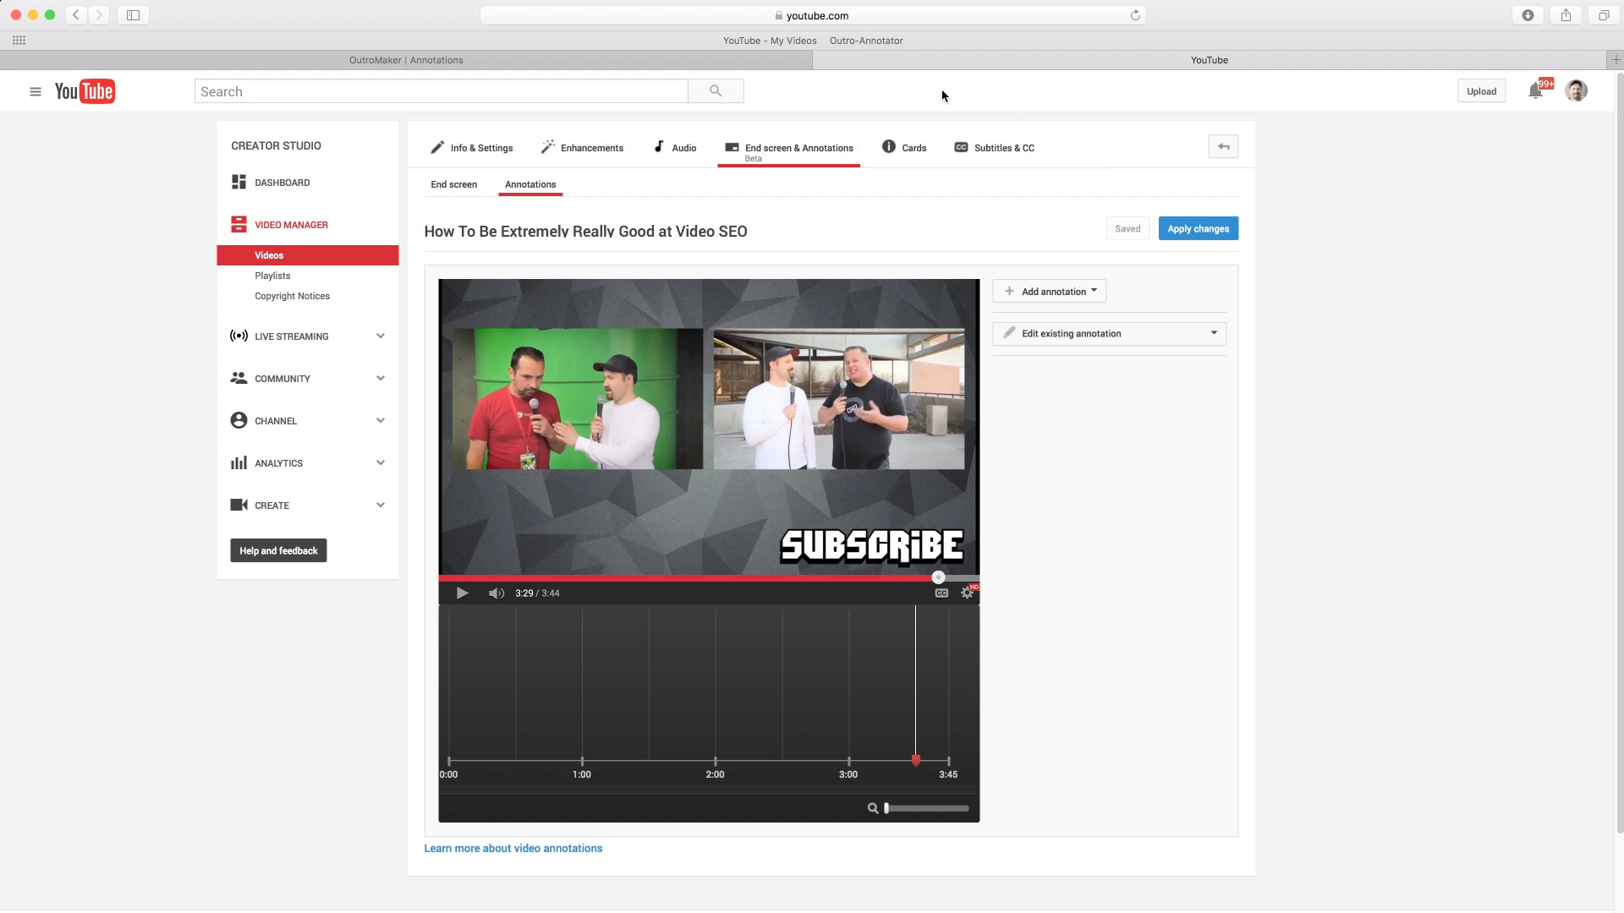
left_click(866, 39)
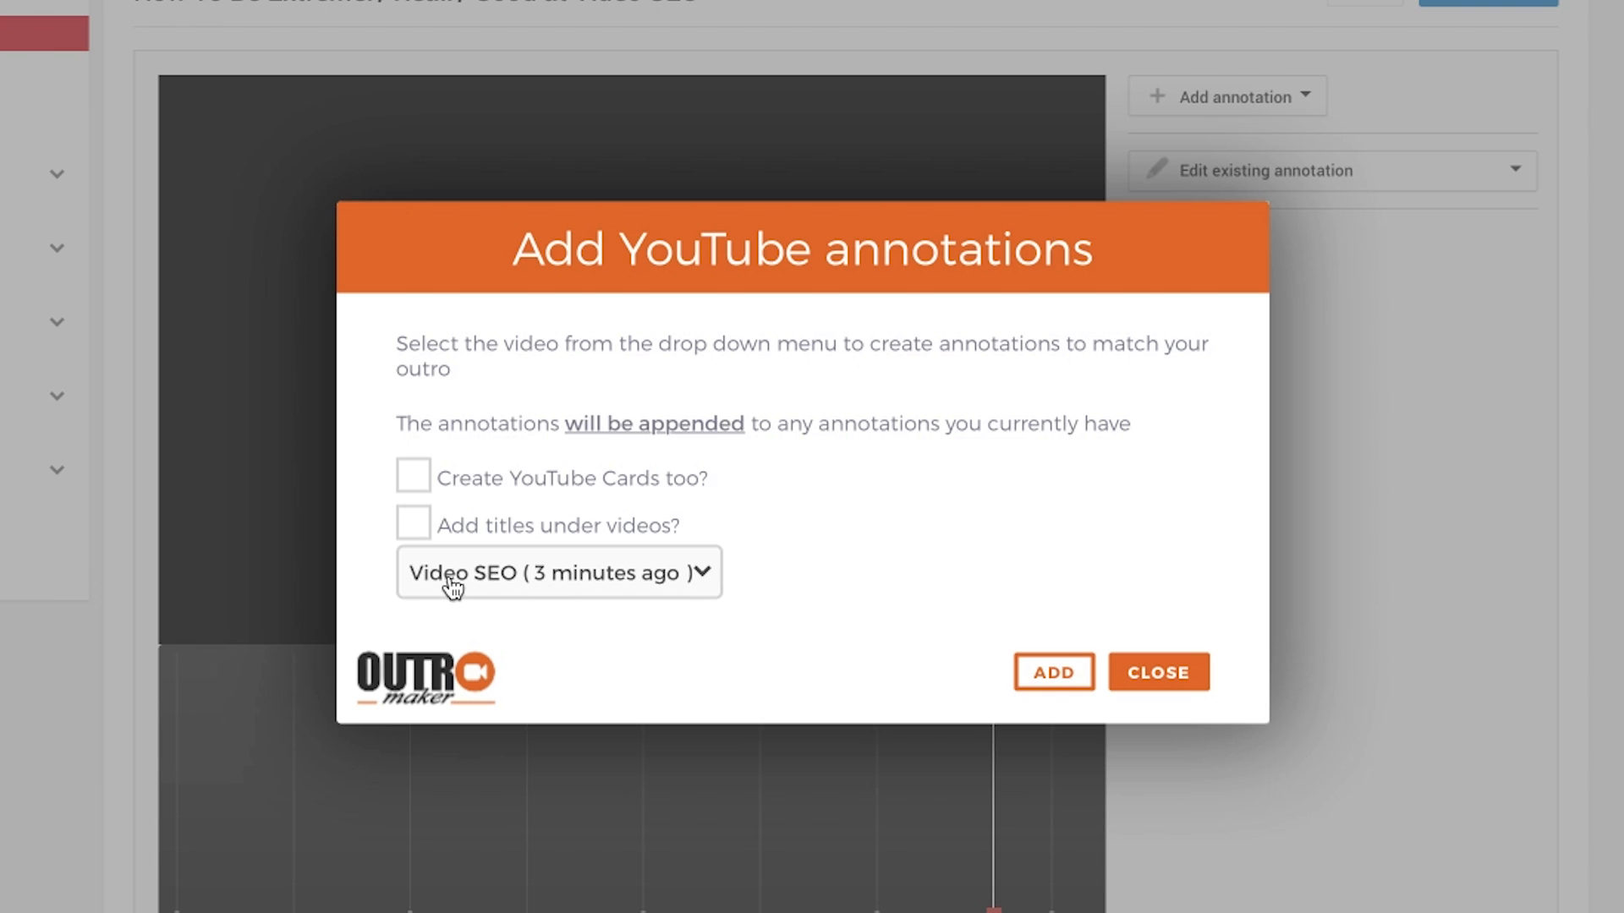
left_click(522, 582)
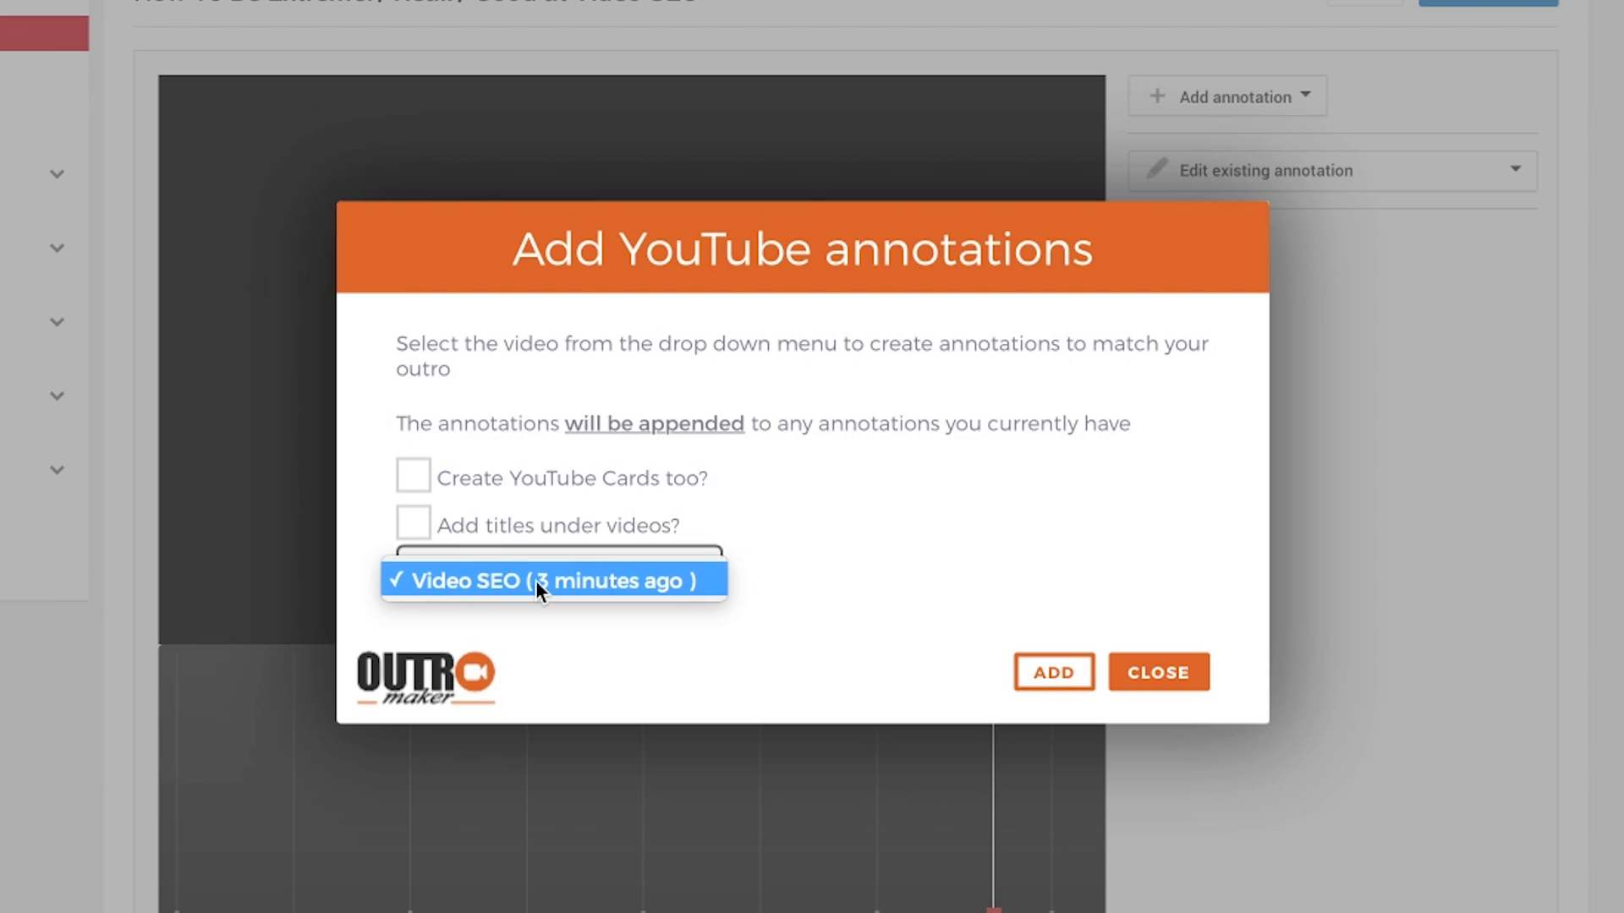
left_click(547, 582)
left_click(416, 481)
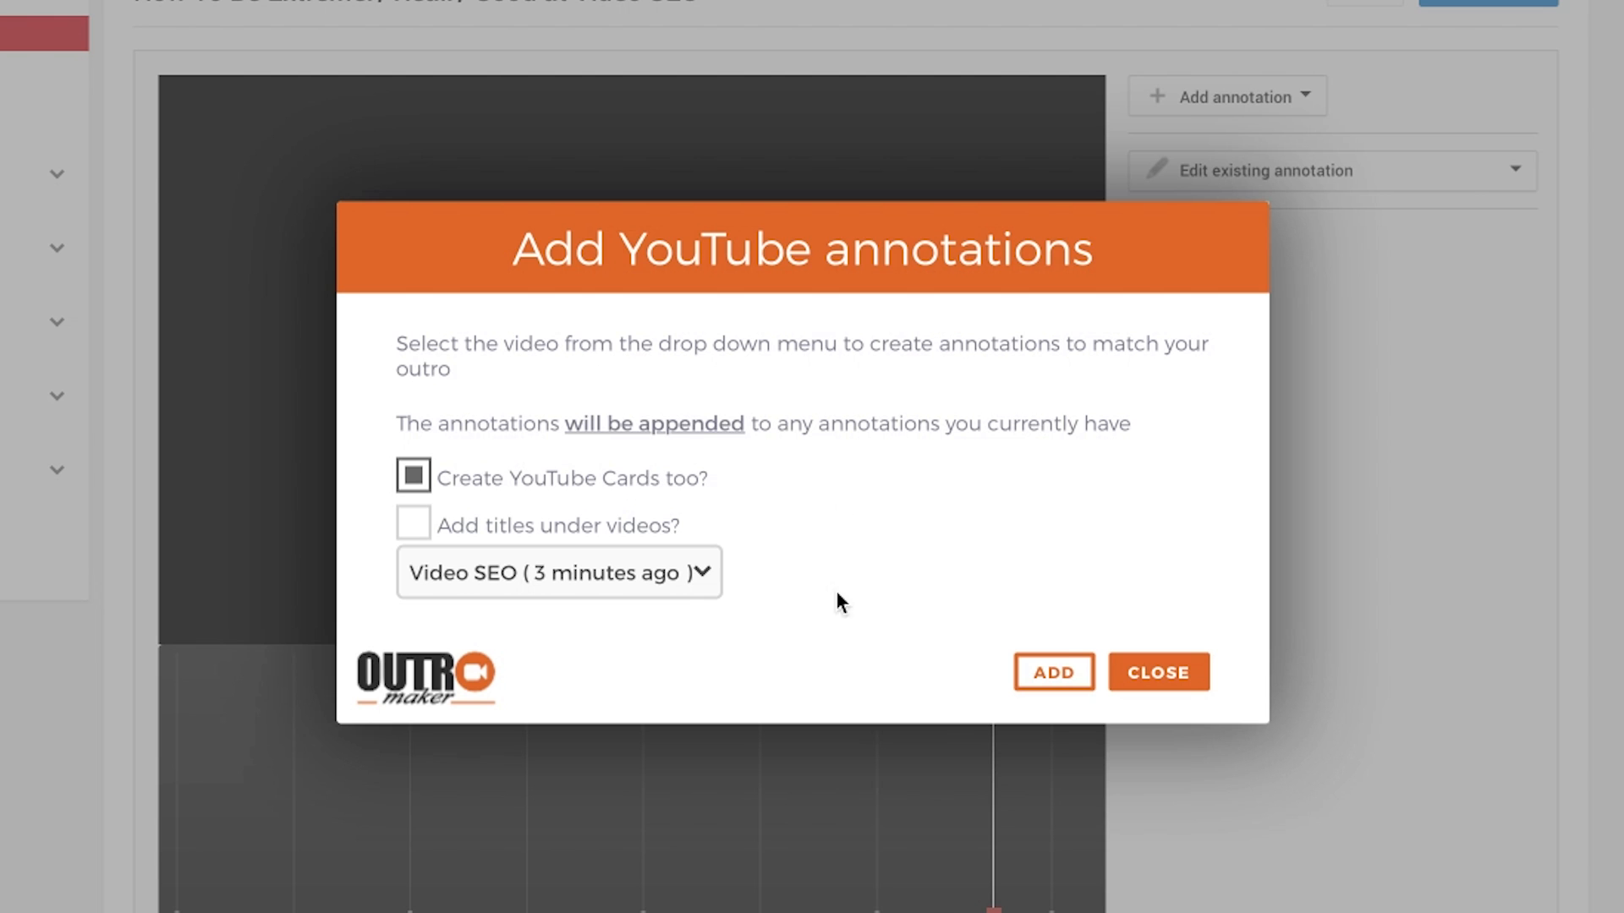
left_click(413, 523)
left_click(1059, 677)
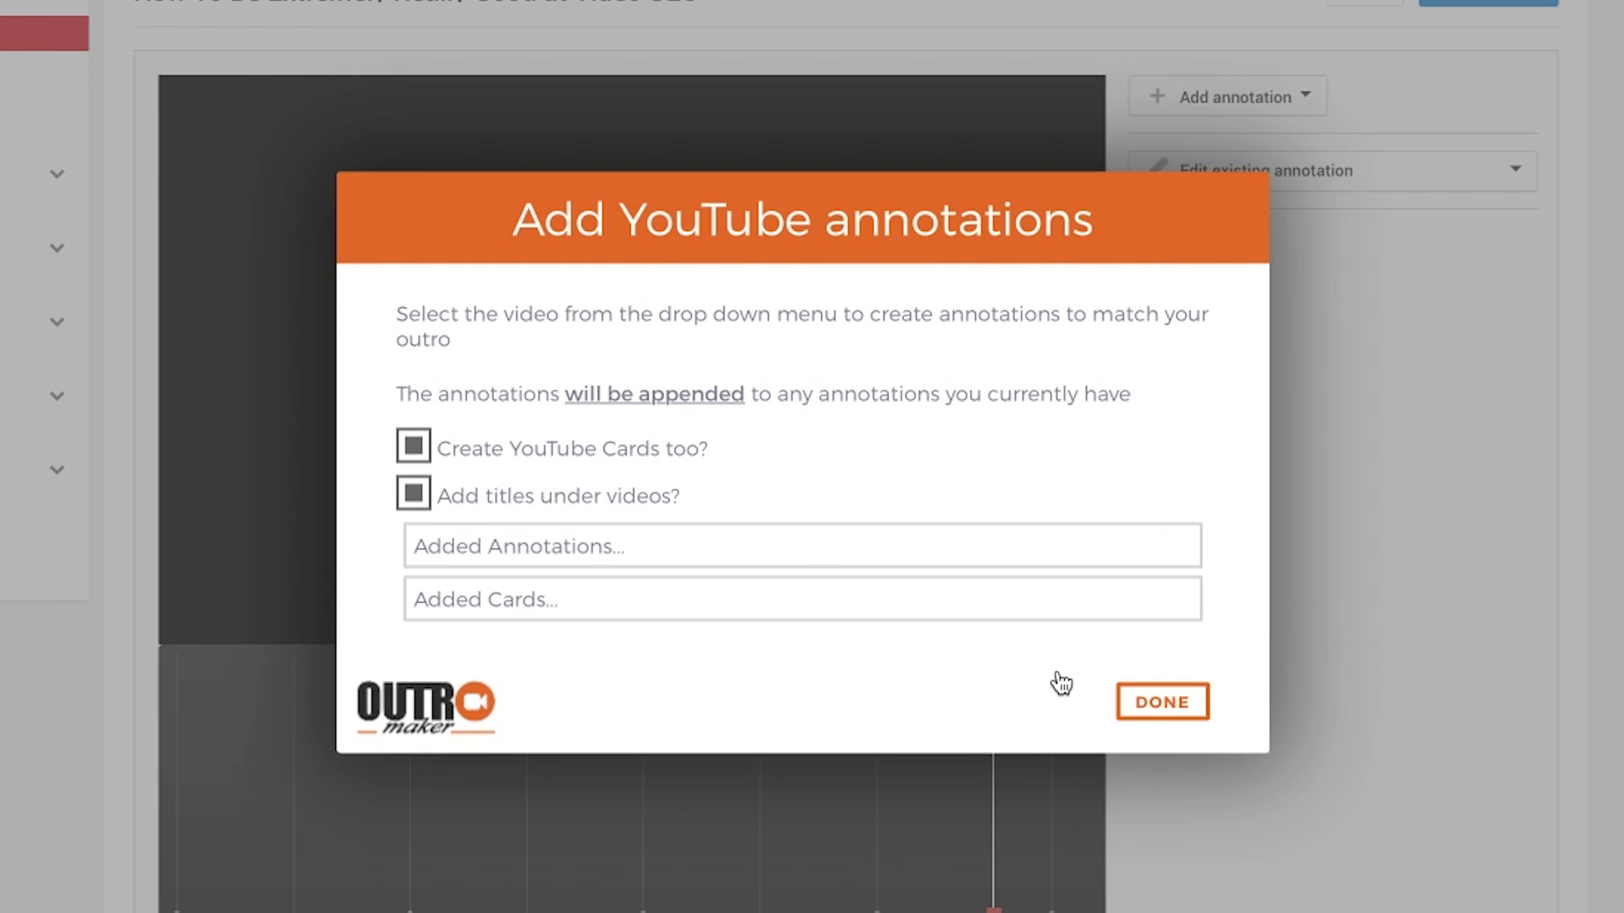
left_click(1175, 705)
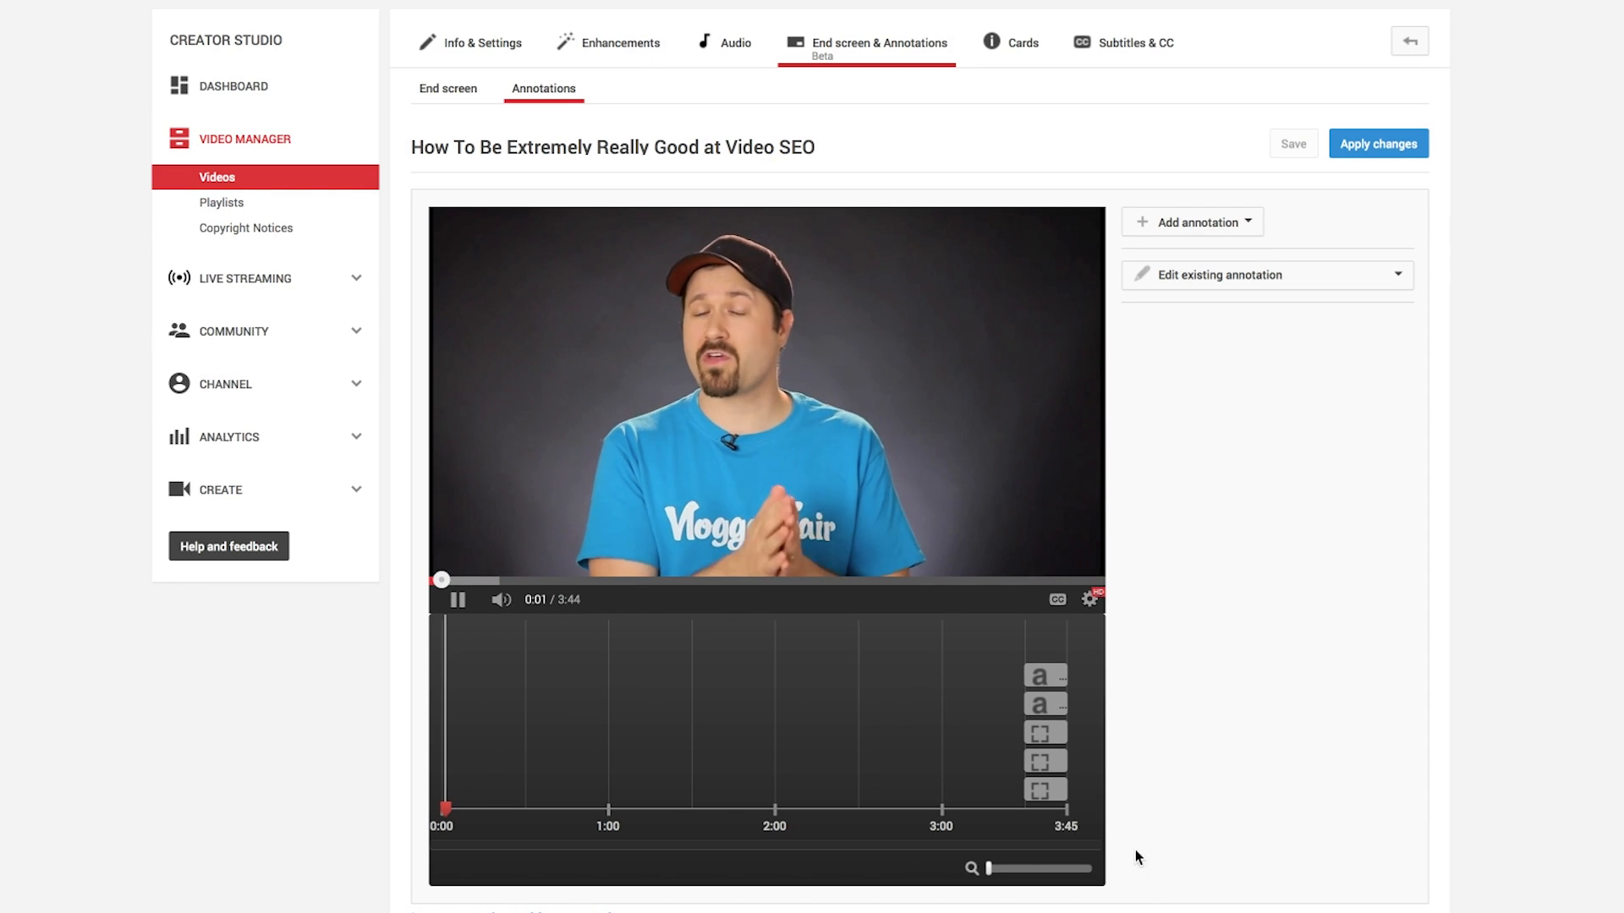
- Check an added title annotation over the outro, and inspect the video's cards by playing its final section
left_click(1045, 676)
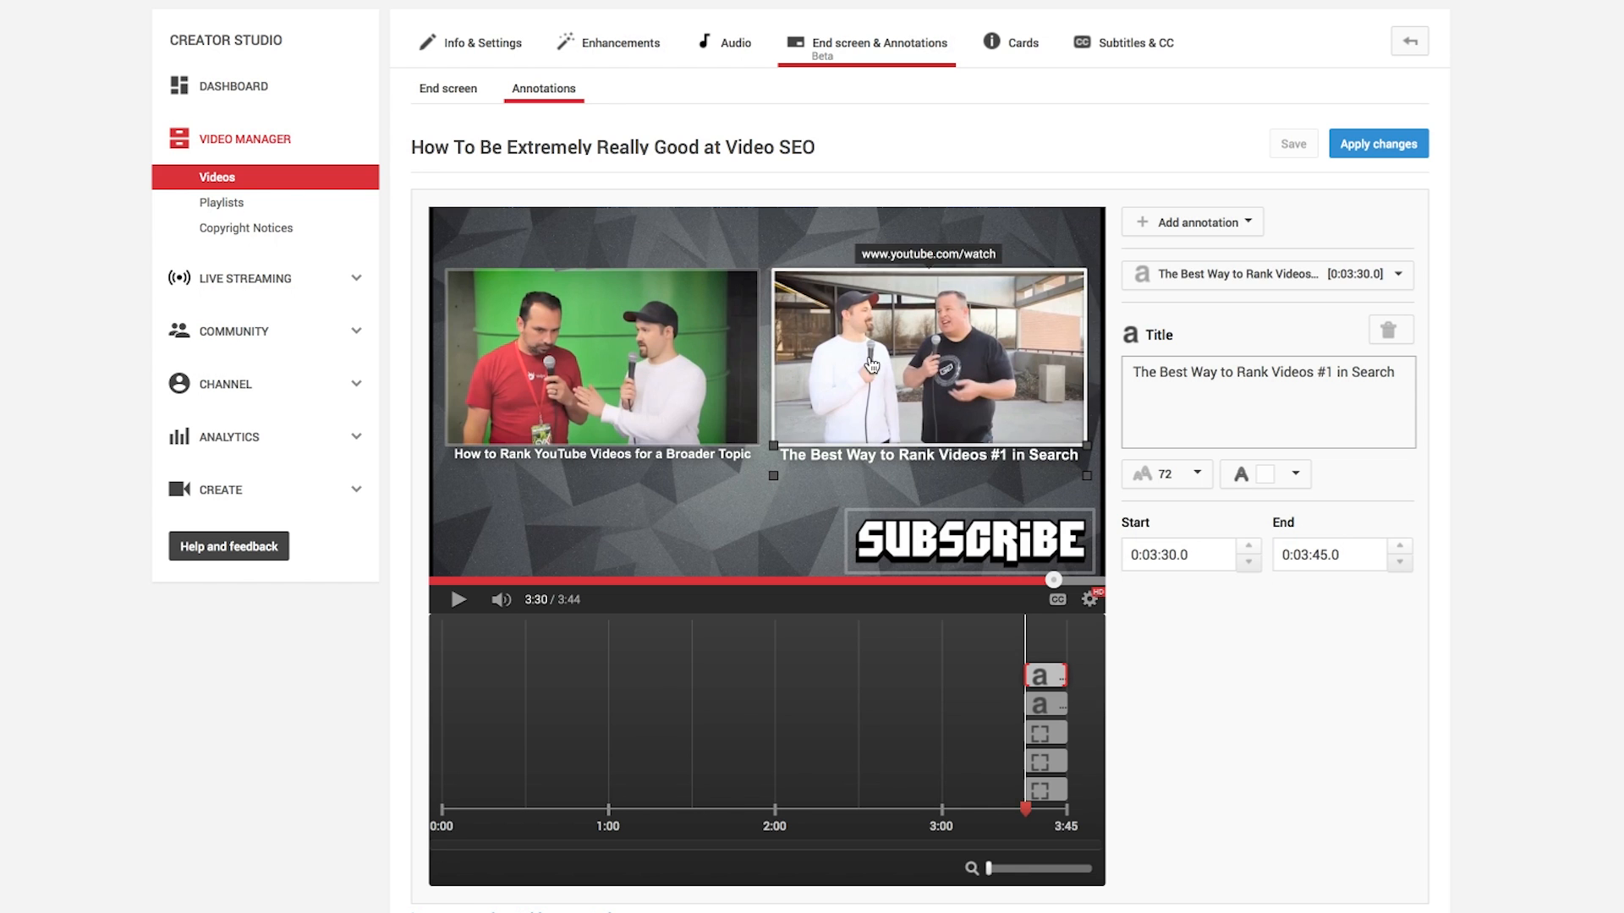
left_click(1022, 45)
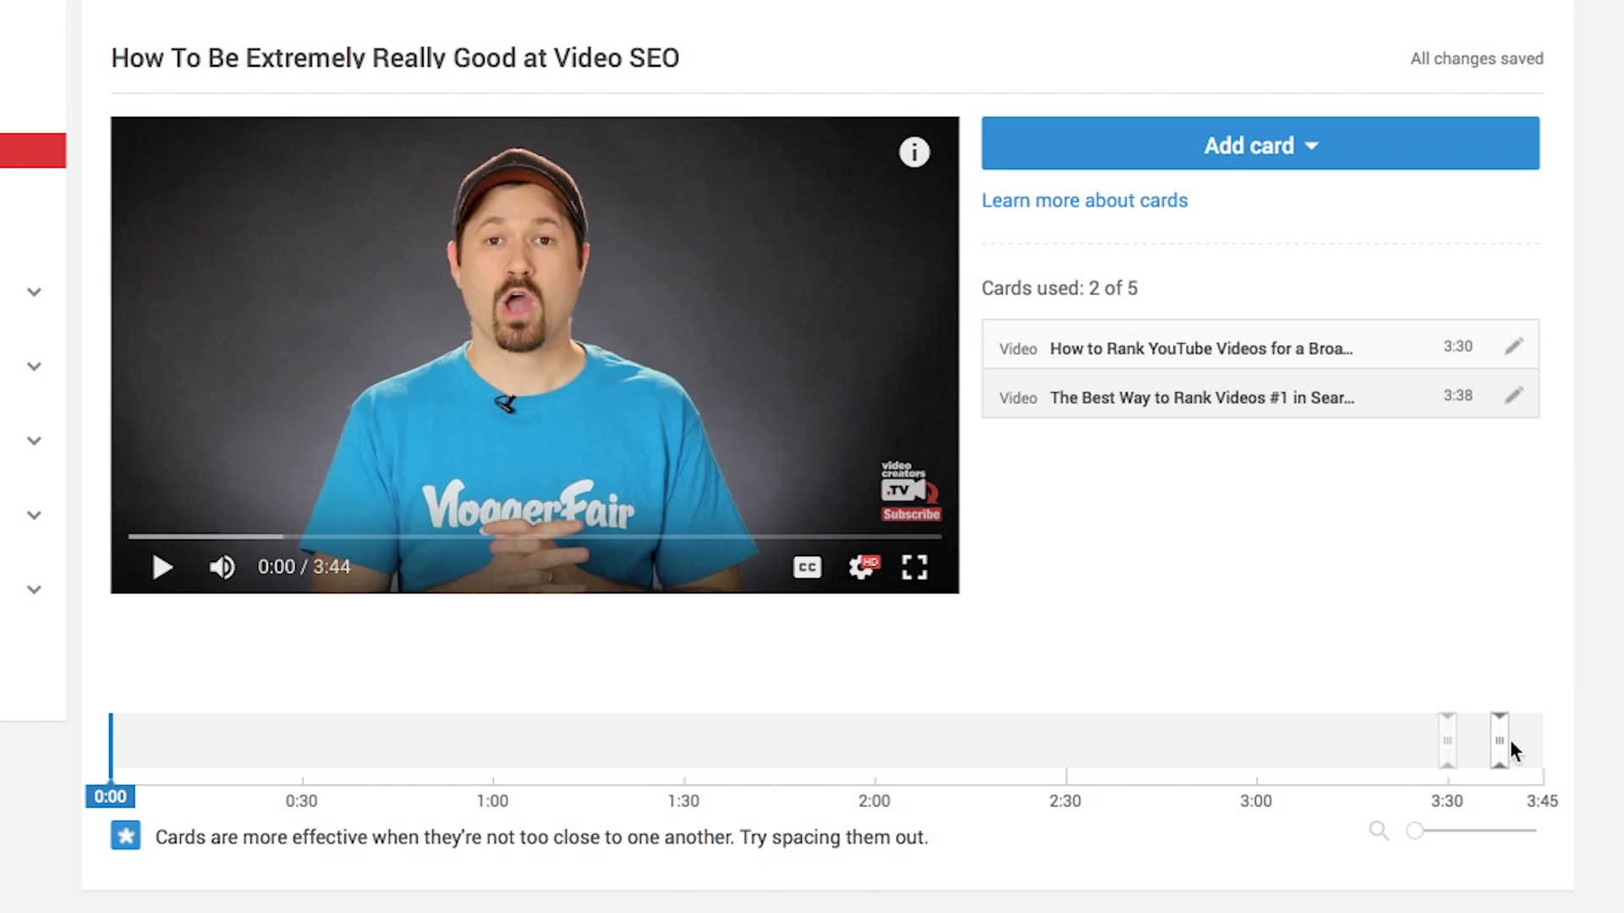
left_click(877, 539)
left_click(162, 568)
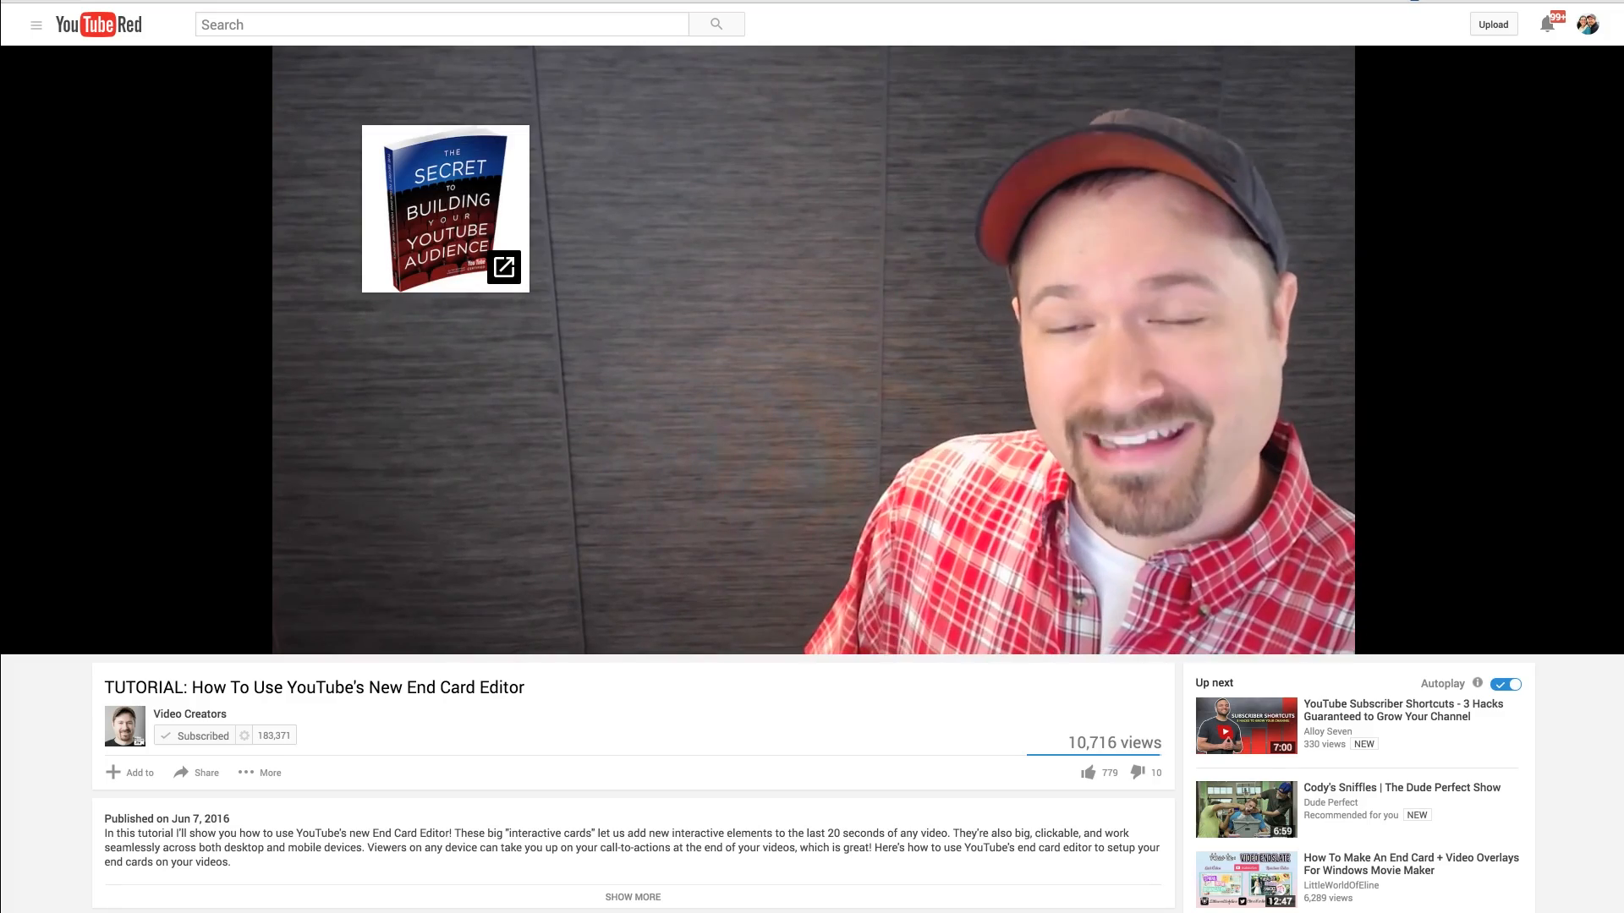
- Examine the free book link element on the end card of the YouTube End Card Editor tutorial video
mouse_move(429, 209)
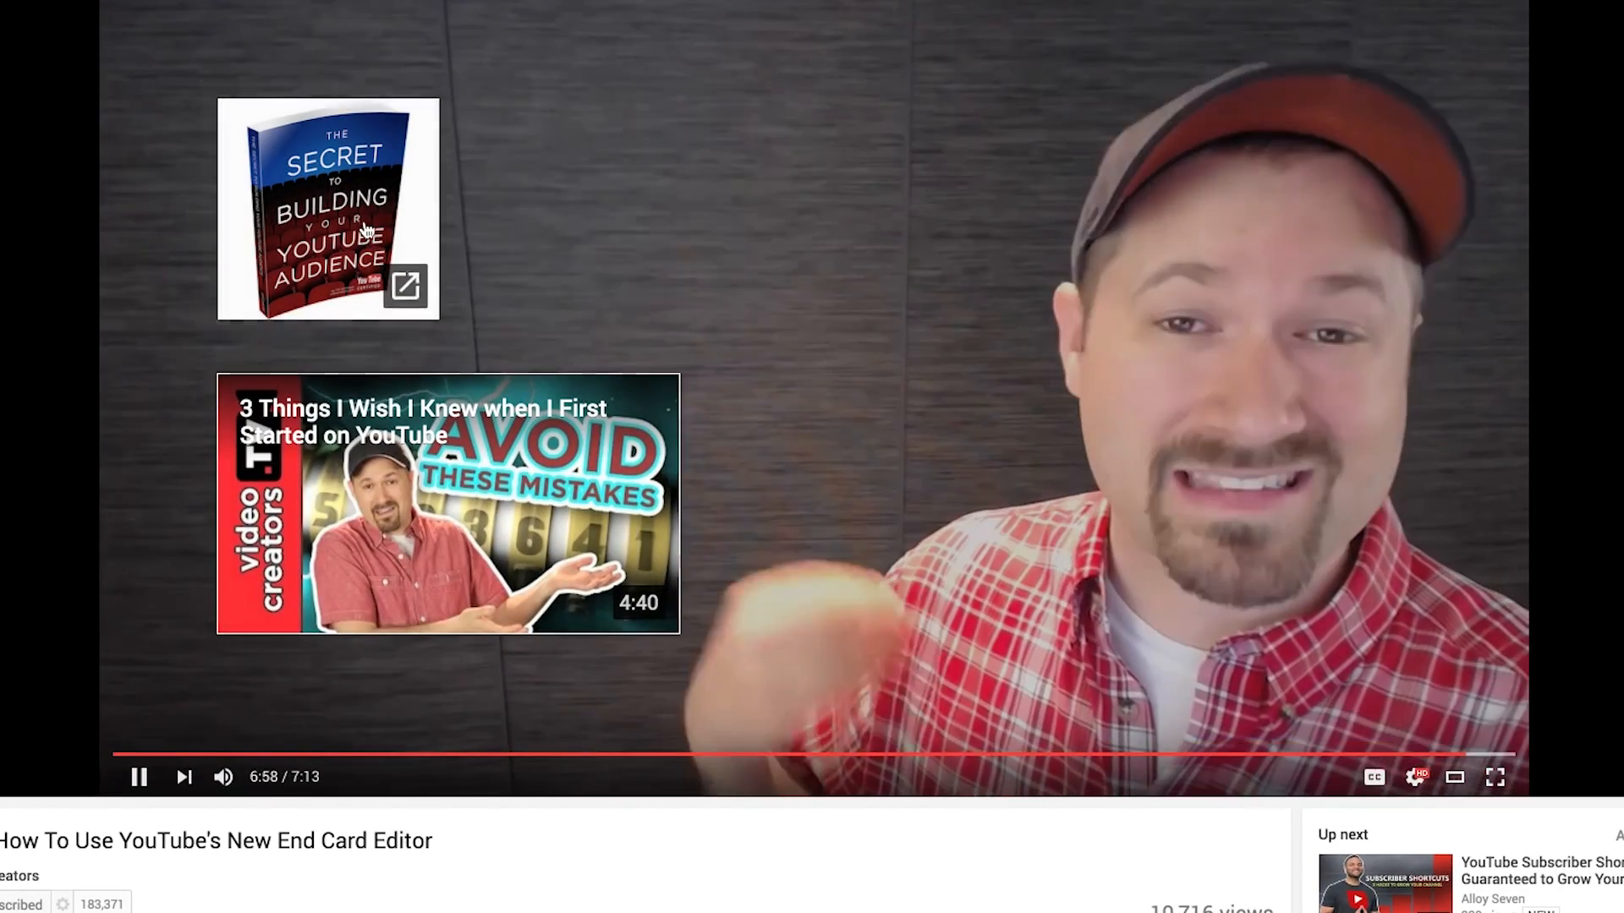
mouse_move(427, 220)
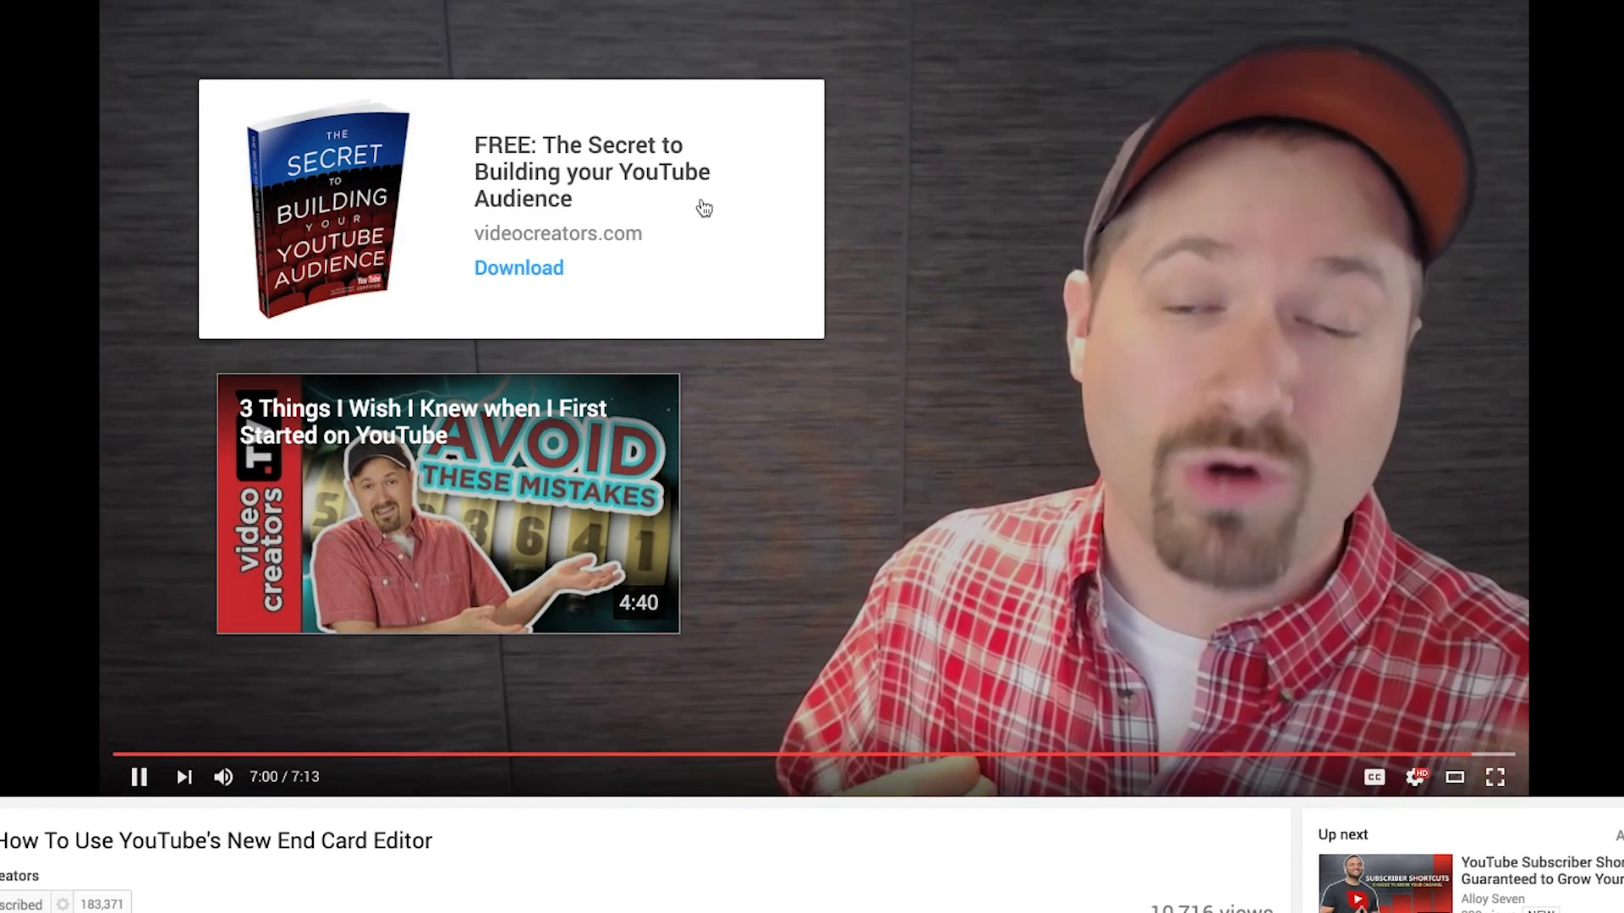